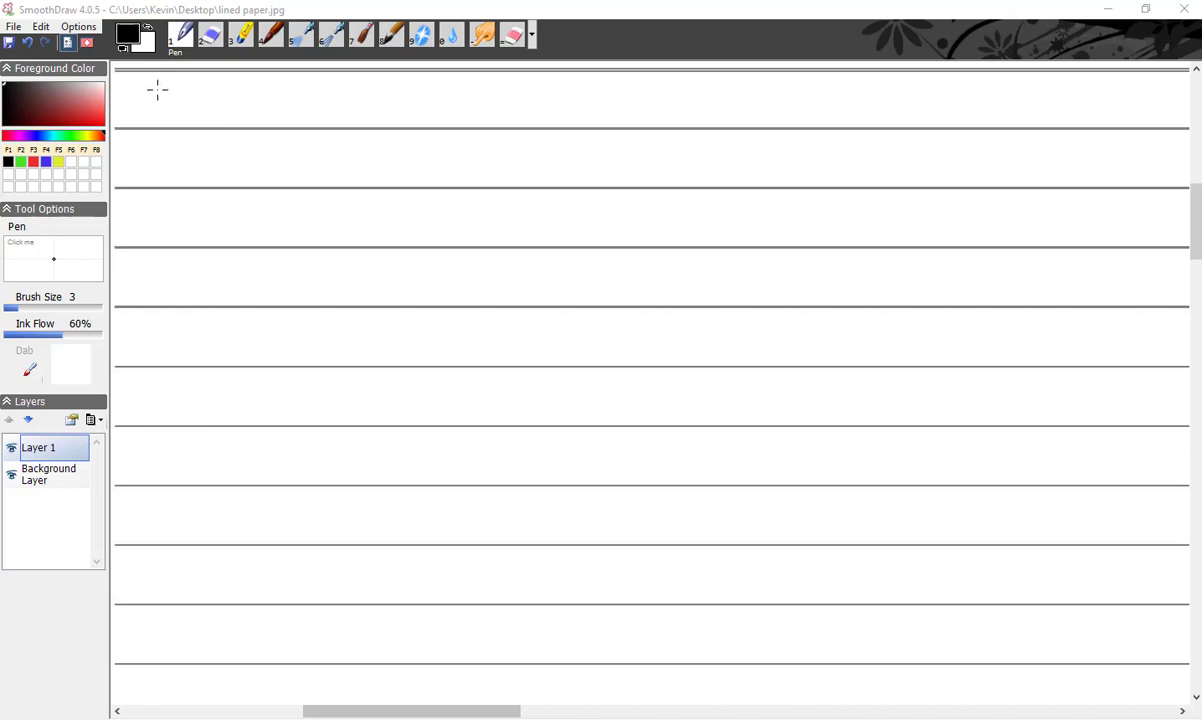
Step: Write the heading '7 ohm Meter', then 'a Measures resistance' on the second ruled line
drag(156, 89, 152, 122)
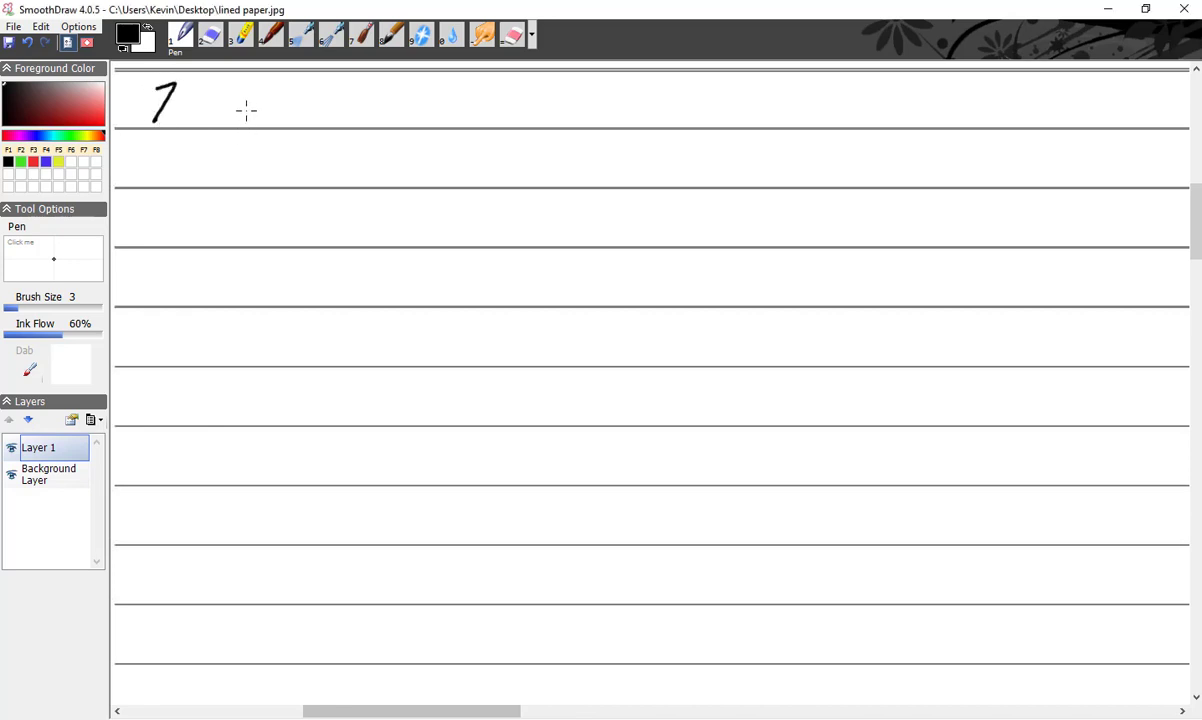
drag(244, 88, 313, 118)
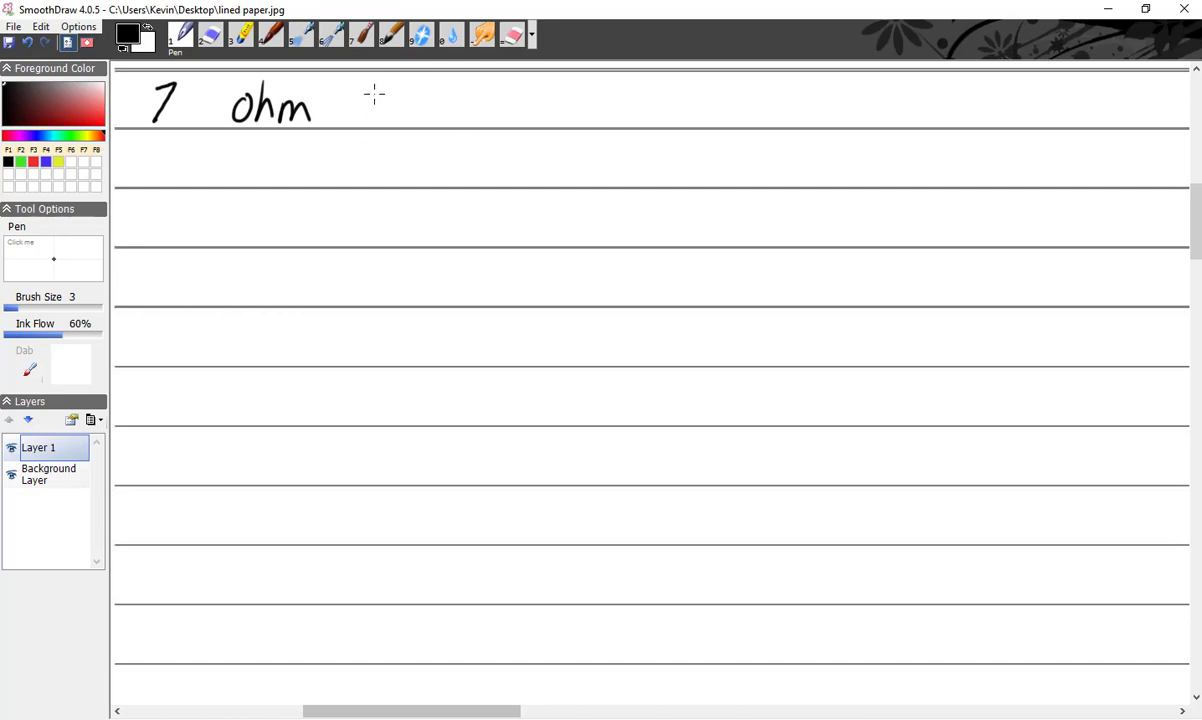
mouse_move(369, 120)
mouse_down()
mouse_move(380, 88)
mouse_move(400, 120)
mouse_move(482, 112)
mouse_up()
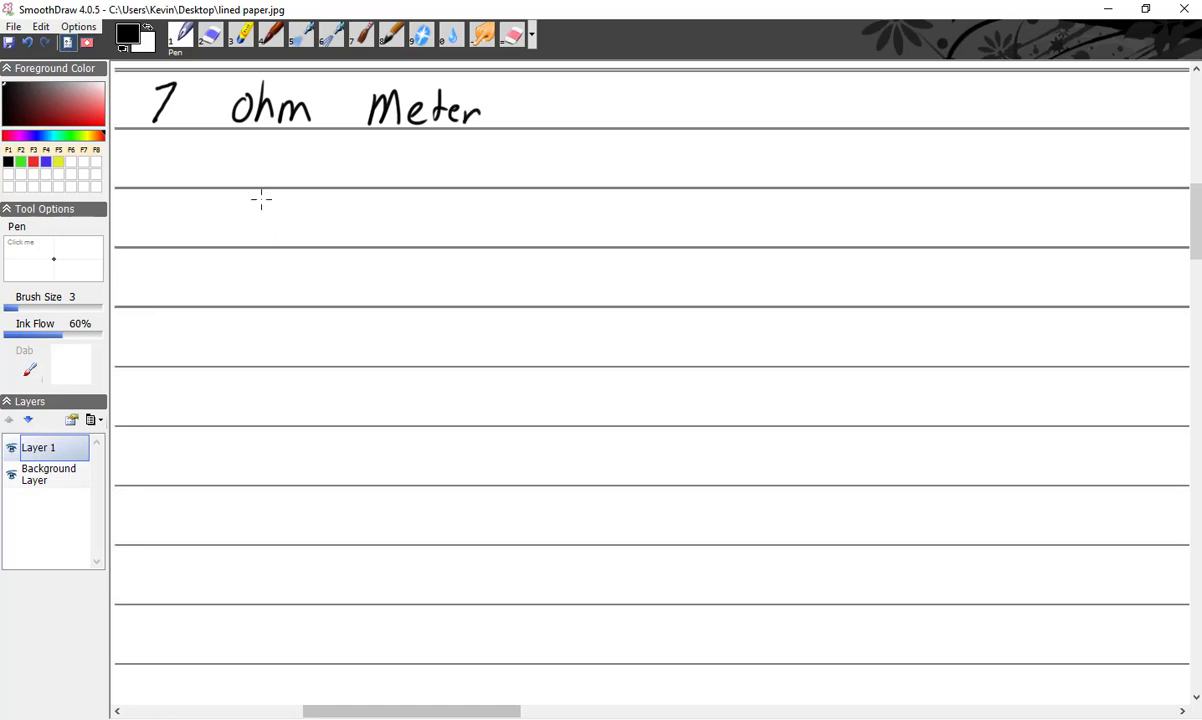
drag(196, 174, 227, 175)
mouse_move(272, 150)
mouse_down()
mouse_move(401, 176)
mouse_move(472, 160)
mouse_move(613, 174)
mouse_up()
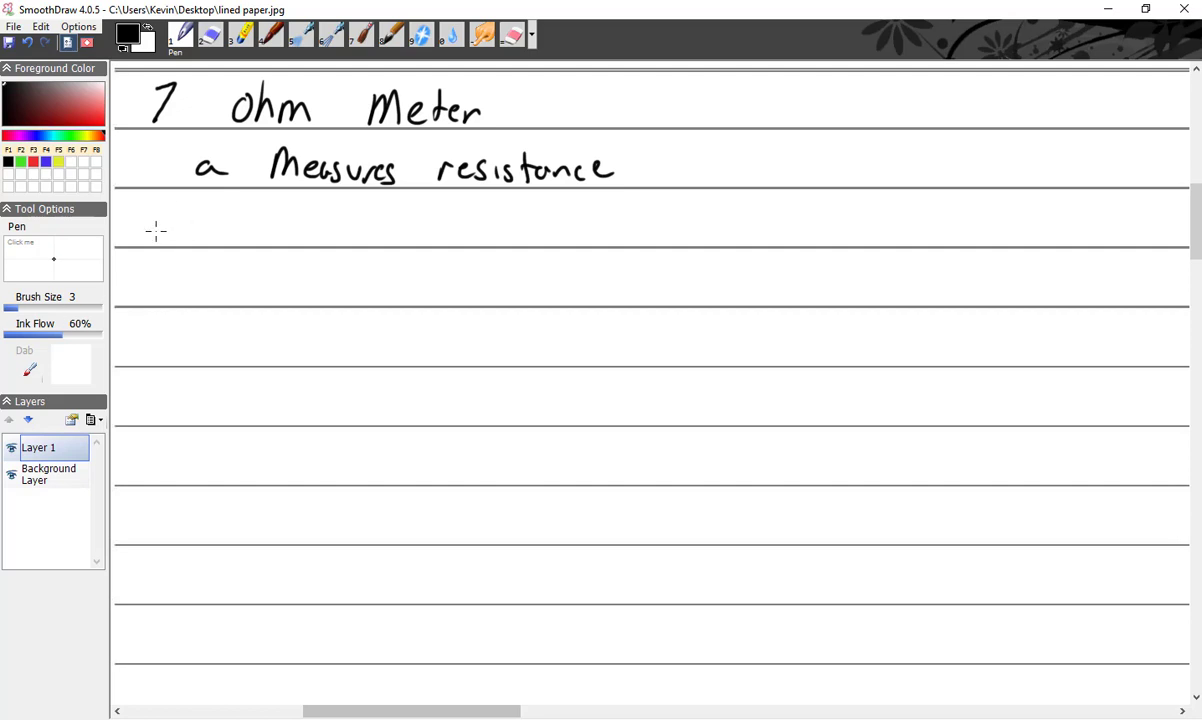
Step: Write point b: 'it takes readings with the circuit POWER OFF'
mouse_move(200, 199)
mouse_down()
mouse_move(208, 238)
mouse_move(294, 230)
mouse_up()
mouse_move(366, 220)
mouse_down()
mouse_move(383, 236)
mouse_move(392, 222)
mouse_move(494, 238)
mouse_move(553, 209)
mouse_move(574, 228)
mouse_move(638, 234)
mouse_move(859, 225)
mouse_move(884, 244)
mouse_move(918, 229)
mouse_move(1009, 239)
mouse_move(1008, 228)
mouse_move(1085, 226)
mouse_move(1096, 240)
mouse_up()
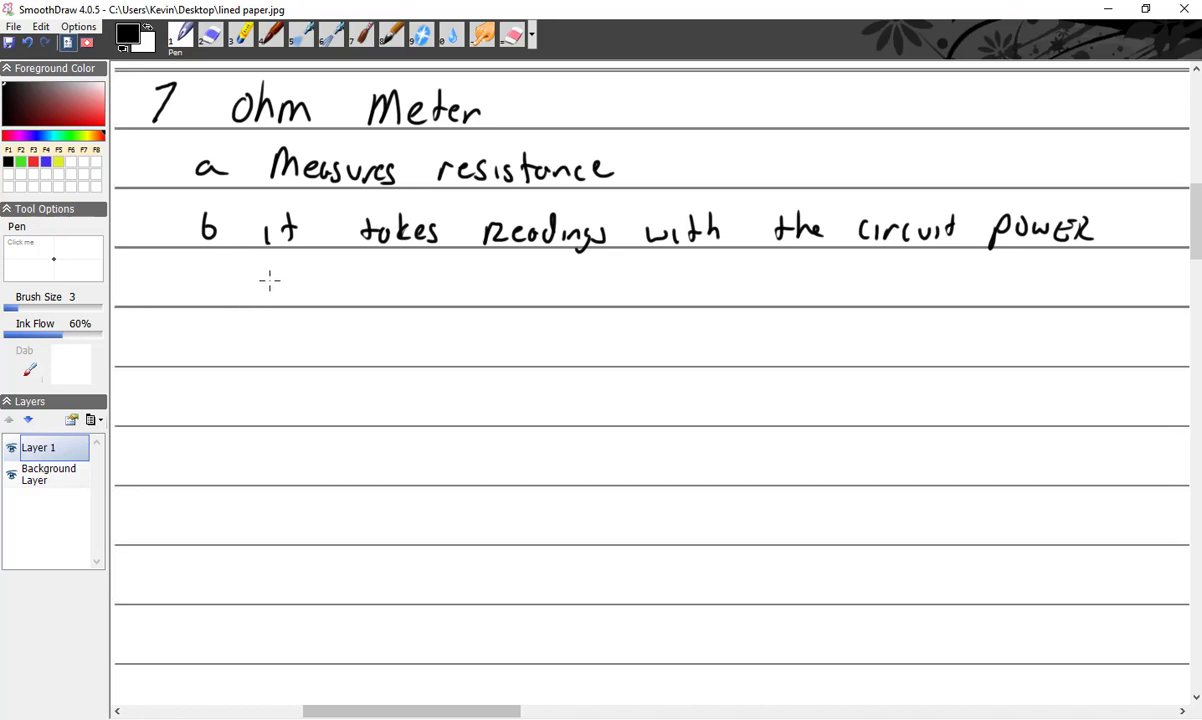
mouse_move(288, 270)
mouse_down()
mouse_move(272, 290)
mouse_move(288, 270)
mouse_move(310, 303)
mouse_up()
mouse_move(310, 272)
mouse_down()
mouse_move(326, 270)
mouse_move(351, 303)
mouse_up()
mouse_move(352, 271)
mouse_down()
mouse_move(377, 270)
mouse_move(370, 287)
mouse_up()
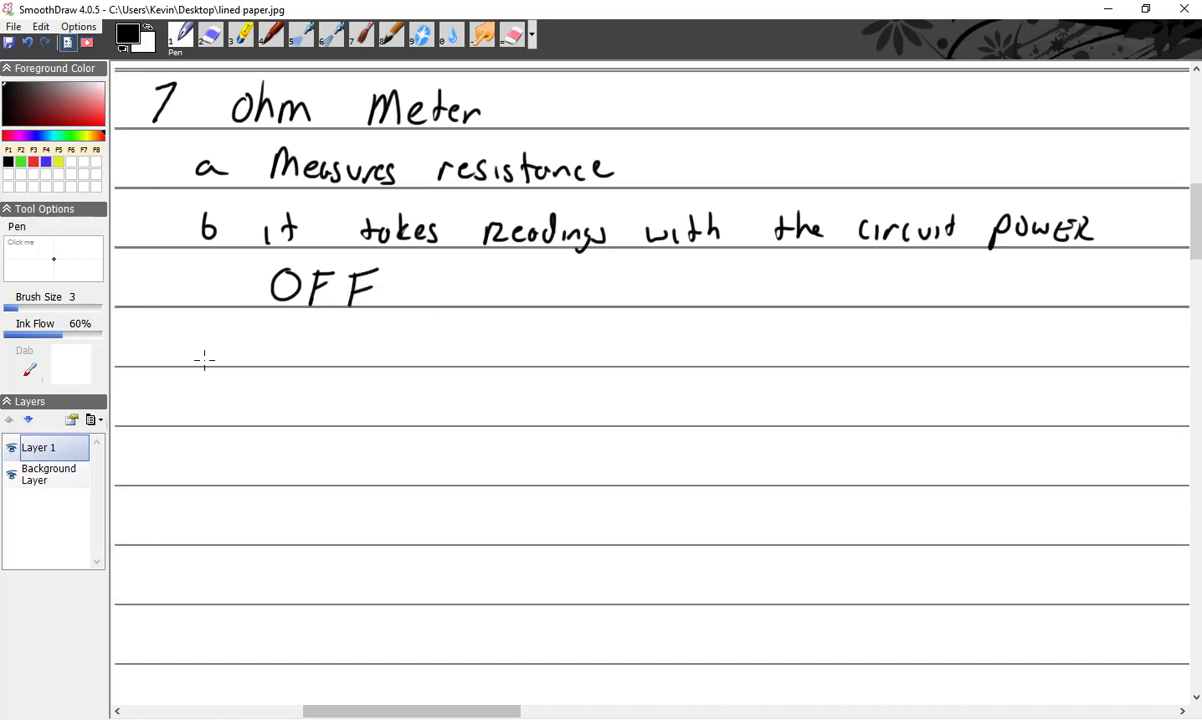
Step: Write point c: 'Works on the same principle as the Voltmeter'
drag(229, 337, 231, 355)
mouse_move(277, 325)
mouse_down()
mouse_move(279, 341)
mouse_move(309, 351)
mouse_move(335, 338)
mouse_move(365, 341)
mouse_move(357, 351)
mouse_move(451, 351)
mouse_move(499, 327)
mouse_move(518, 354)
mouse_move(766, 358)
mouse_move(748, 358)
mouse_up()
drag(756, 345, 856, 358)
mouse_move(864, 345)
mouse_down()
mouse_move(914, 358)
mouse_move(920, 342)
mouse_up()
mouse_move(926, 334)
mouse_down()
mouse_move(948, 356)
mouse_move(1018, 352)
mouse_up()
mouse_move(1026, 332)
mouse_down()
mouse_move(1030, 356)
mouse_move(1042, 356)
mouse_up()
drag(1032, 342, 1070, 350)
drag(1074, 348, 1092, 356)
drag(1098, 346, 1118, 335)
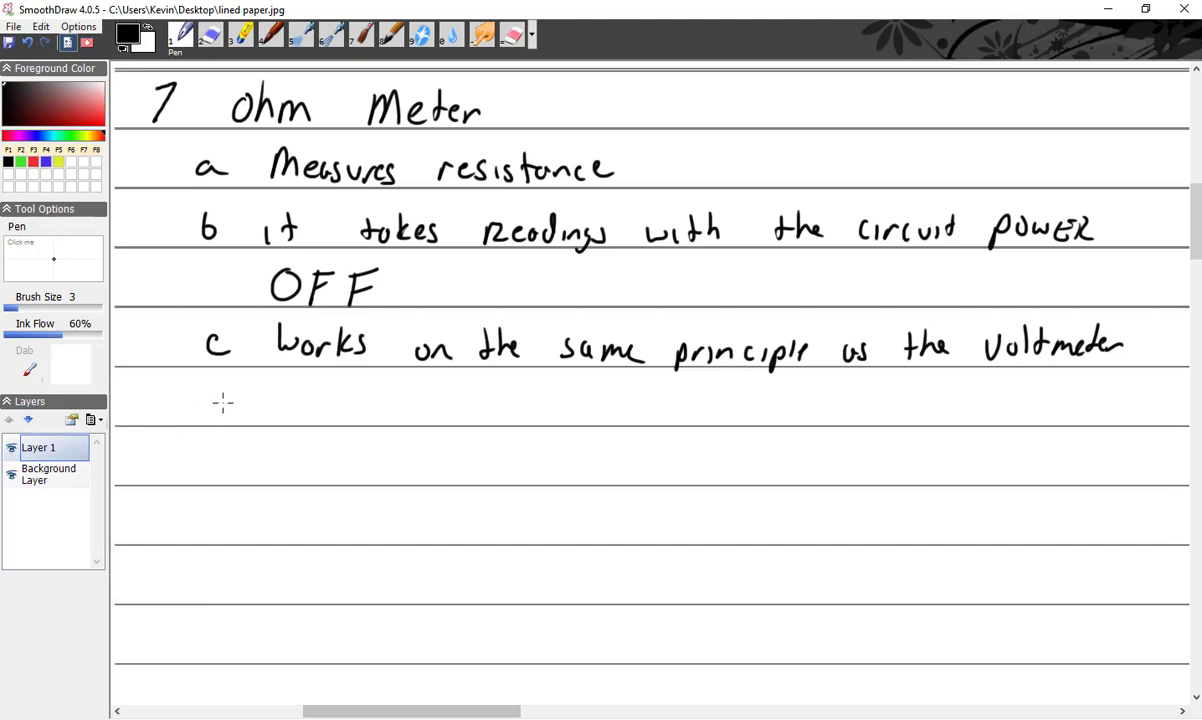
Step: Write the label d followed by the words 'internal battery'
mouse_move(228, 392)
mouse_down()
mouse_move(230, 415)
mouse_move(297, 415)
mouse_up()
mouse_move(304, 392)
mouse_down()
mouse_move(305, 415)
mouse_move(314, 400)
mouse_up()
drag(318, 408, 388, 413)
mouse_move(393, 390)
mouse_down()
mouse_move(396, 414)
mouse_move(456, 415)
mouse_up()
drag(466, 405, 478, 420)
mouse_move(488, 385)
mouse_down()
mouse_move(490, 418)
mouse_move(512, 394)
mouse_up()
mouse_move(506, 385)
mouse_down()
mouse_move(508, 418)
mouse_move(528, 396)
mouse_up()
mouse_move(522, 408)
mouse_down()
mouse_move(540, 415)
mouse_move(558, 400)
mouse_move(575, 412)
mouse_up()
drag(585, 397, 568, 436)
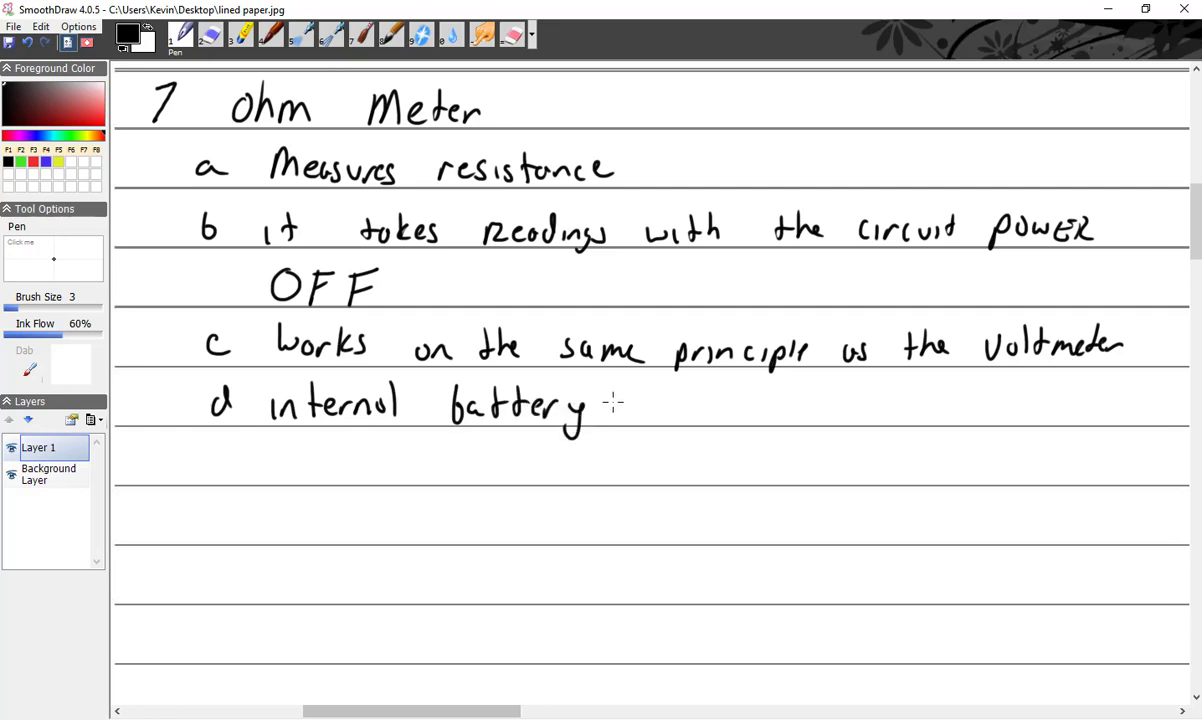
Step: Add '(s) to provide movement' to complete point d
drag(614, 395, 611, 425)
mouse_move(634, 406)
mouse_down()
mouse_move(625, 420)
mouse_move(652, 428)
mouse_up()
drag(707, 388, 710, 418)
drag(699, 400, 717, 398)
mouse_move(727, 403)
mouse_down()
mouse_move(757, 427)
mouse_move(825, 406)
mouse_move(1062, 408)
mouse_move(1077, 397)
mouse_up()
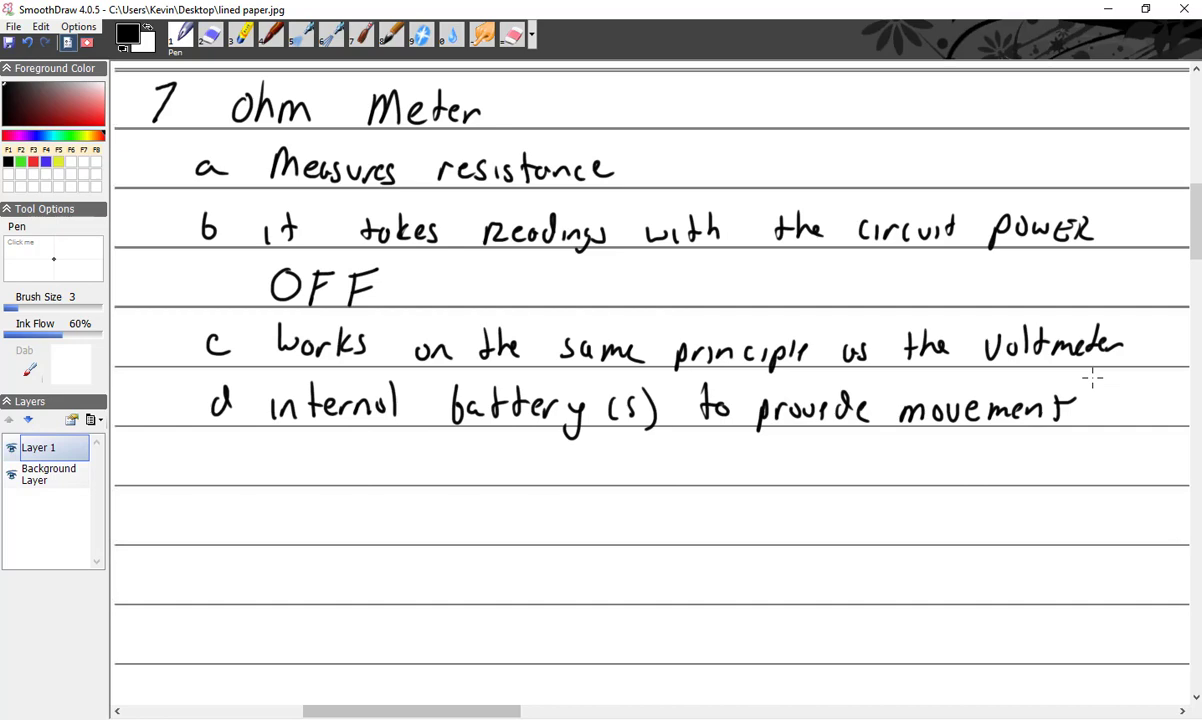
key(alt+Tab)
key(alt+Tab)
key(alt+Tab)
key(alt+Tab)
Step: Write the label e and the words 'You need to zero'
drag(203, 464, 230, 472)
mouse_move(291, 446)
mouse_down()
mouse_move(288, 457)
mouse_move(360, 455)
mouse_move(399, 478)
mouse_up()
drag(411, 440, 412, 478)
mouse_move(462, 446)
mouse_down()
mouse_move(466, 480)
mouse_move(476, 456)
mouse_up()
mouse_move(482, 463)
mouse_down()
mouse_move(541, 477)
mouse_move(588, 468)
mouse_up()
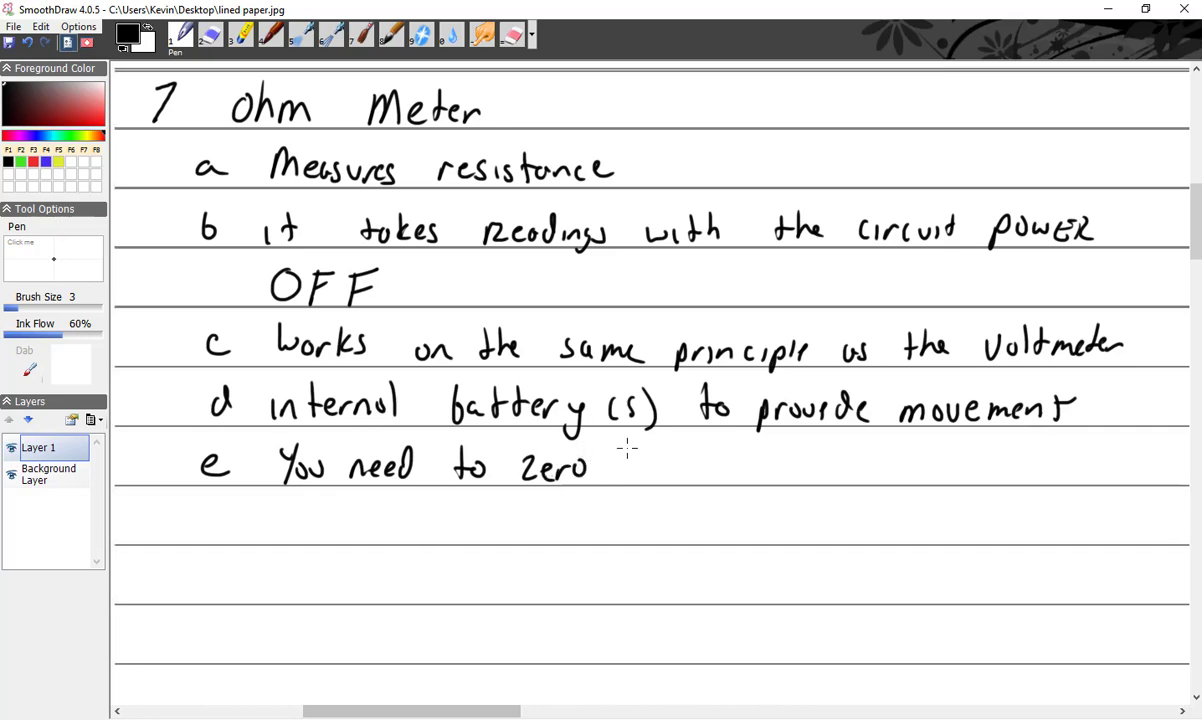
Step: Continue point e with 'out the meter because'
drag(630, 462, 628, 464)
drag(643, 462, 655, 478)
mouse_move(682, 446)
mouse_down()
mouse_move(683, 478)
mouse_move(721, 478)
mouse_up()
mouse_move(710, 458)
mouse_down()
mouse_move(832, 472)
mouse_move(864, 443)
mouse_move(883, 465)
mouse_move(905, 466)
mouse_up()
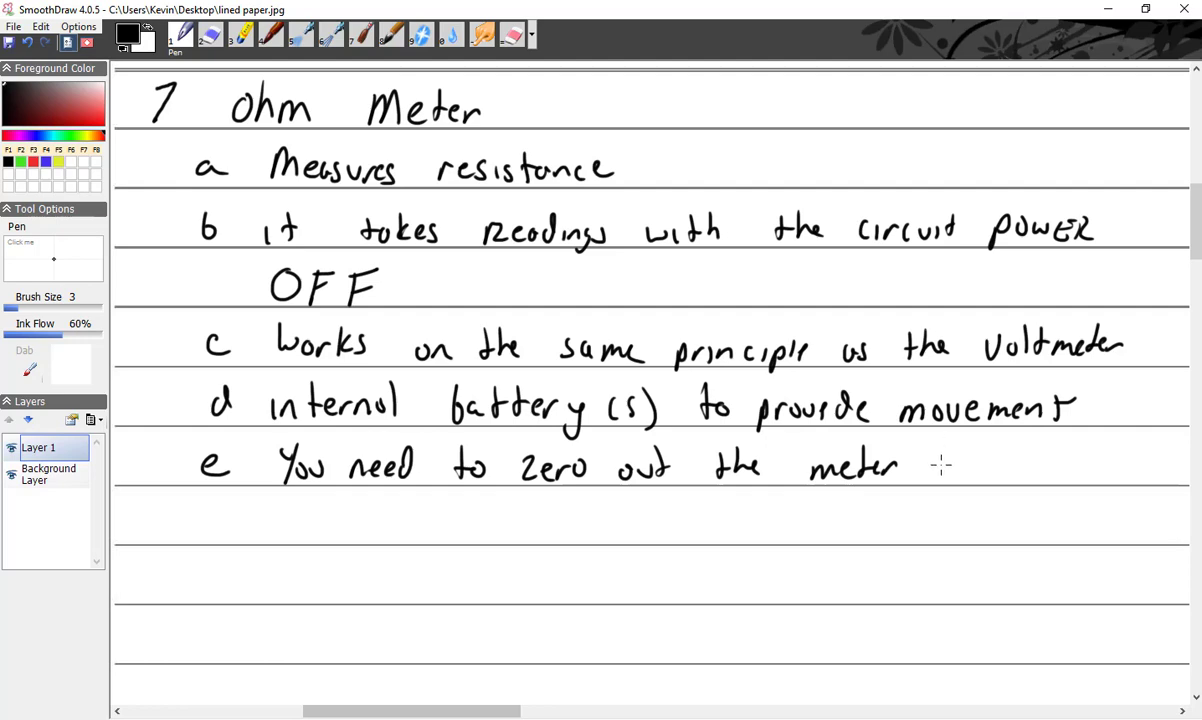
mouse_move(941, 446)
mouse_down()
mouse_move(954, 472)
mouse_move(980, 478)
mouse_up()
drag(996, 466, 1030, 478)
drag(1046, 470, 1058, 474)
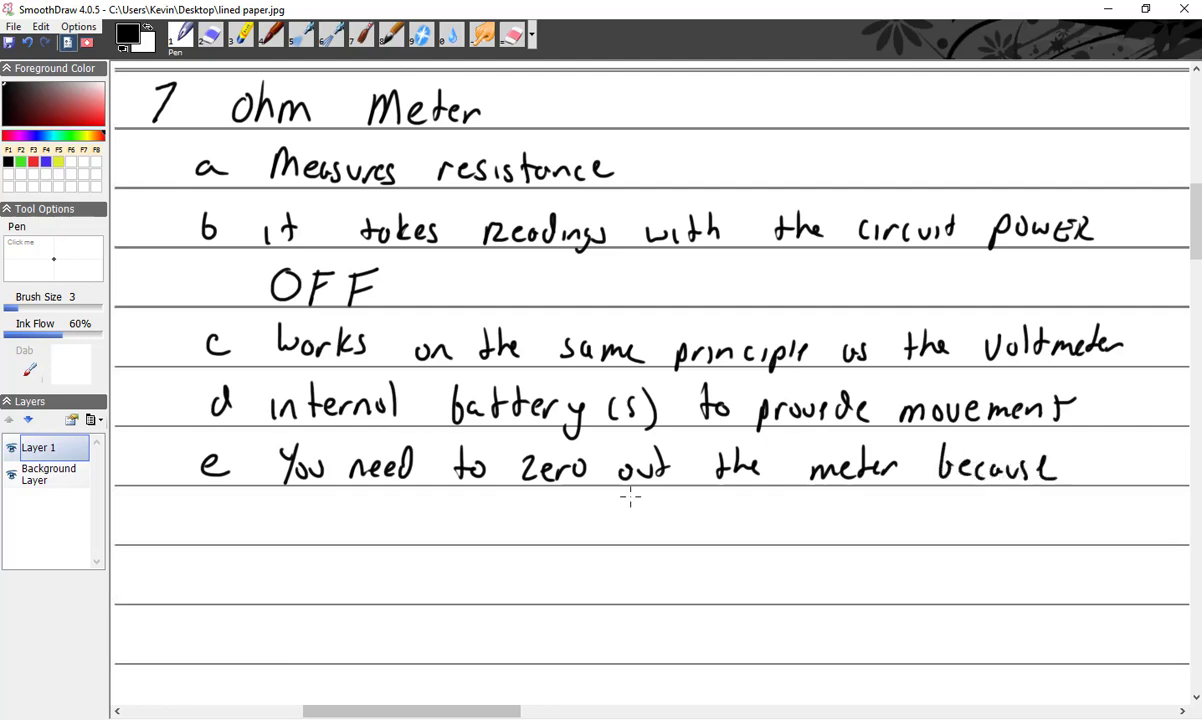
Step: Write sub-point i under e, beginning 'the internal'
drag(296, 526, 300, 541)
click(296, 521)
mouse_move(369, 508)
mouse_down()
mouse_move(372, 540)
mouse_move(380, 517)
mouse_up()
mouse_move(383, 508)
mouse_down()
mouse_move(400, 538)
mouse_move(445, 540)
mouse_up()
click(443, 511)
drag(450, 525, 482, 540)
drag(472, 524, 490, 524)
drag(495, 530, 533, 540)
drag(536, 530, 544, 540)
mouse_move(546, 510)
mouse_down()
mouse_move(548, 540)
mouse_move(594, 538)
mouse_up()
mouse_move(598, 526)
mouse_down()
mouse_move(617, 538)
mouse_move(626, 519)
mouse_up()
Step: Finish sub-point i with 'batteries get weak'
mouse_move(628, 510)
mouse_down()
mouse_move(632, 538)
mouse_move(648, 534)
mouse_up()
drag(652, 528, 664, 538)
mouse_move(668, 526)
mouse_down()
mouse_move(670, 538)
mouse_move(700, 534)
mouse_move(738, 552)
mouse_move(768, 538)
mouse_up()
click(669, 518)
drag(772, 514, 776, 540)
drag(762, 522, 855, 528)
drag(858, 532, 884, 540)
drag(894, 522, 895, 538)
Step: Write sub-point ii: 'Different settings use different internal resistors'
drag(282, 586, 286, 598)
drag(300, 587, 309, 598)
click(299, 578)
click(281, 578)
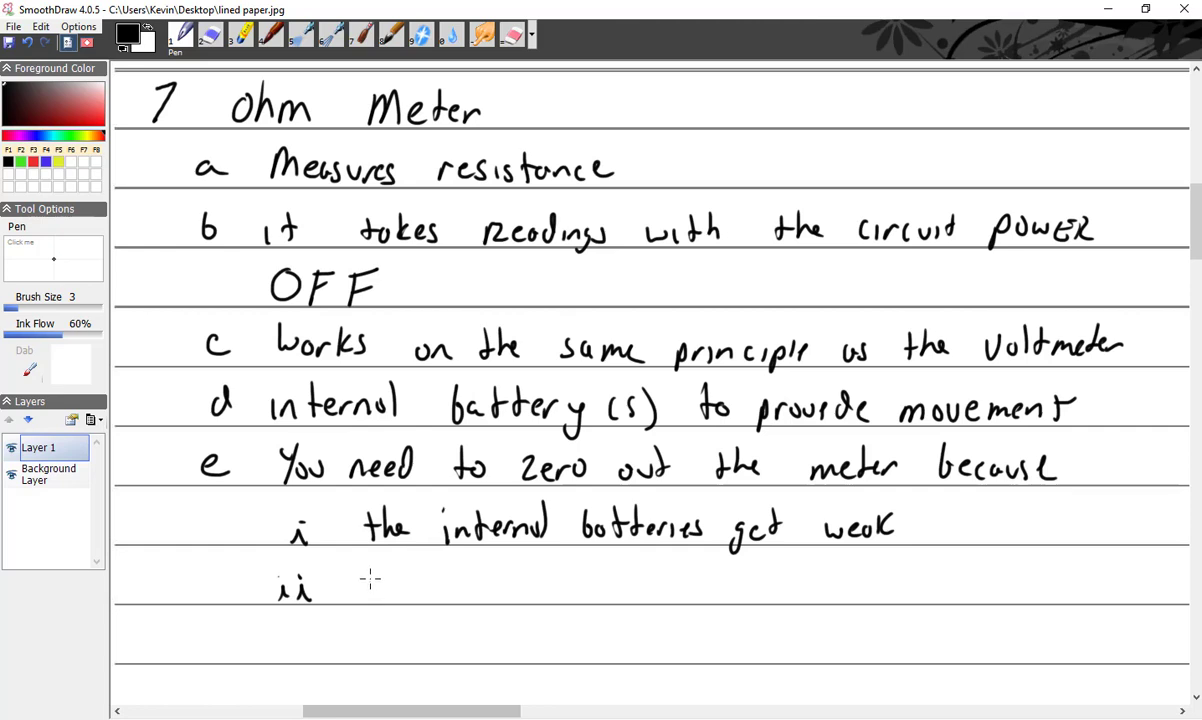
drag(367, 574, 367, 598)
mouse_move(367, 574)
mouse_down()
mouse_move(369, 599)
mouse_move(408, 575)
mouse_move(540, 590)
mouse_move(644, 577)
mouse_move(692, 596)
mouse_move(790, 570)
mouse_move(910, 588)
mouse_move(1029, 586)
mouse_up()
mouse_move(1033, 572)
mouse_down()
mouse_move(1036, 590)
mouse_move(1111, 572)
mouse_move(1135, 578)
mouse_move(1140, 597)
mouse_up()
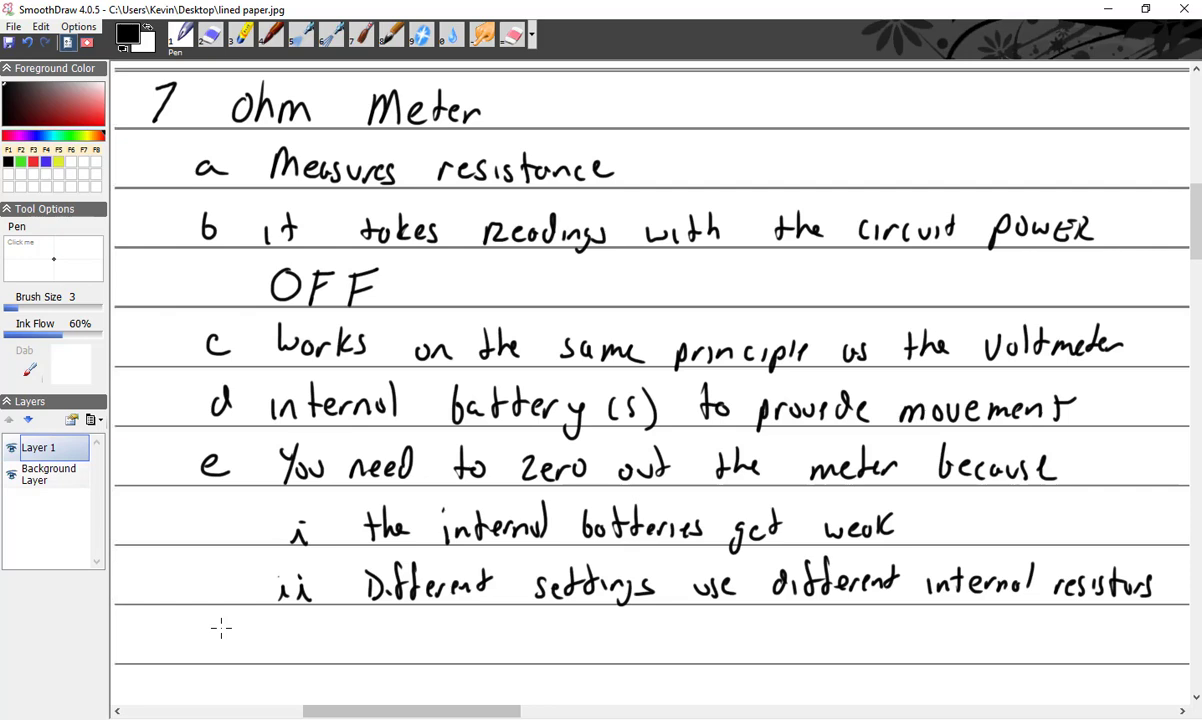
Step: Write point f: 'always zero out the meter'
scroll(154, 587, down, 2)
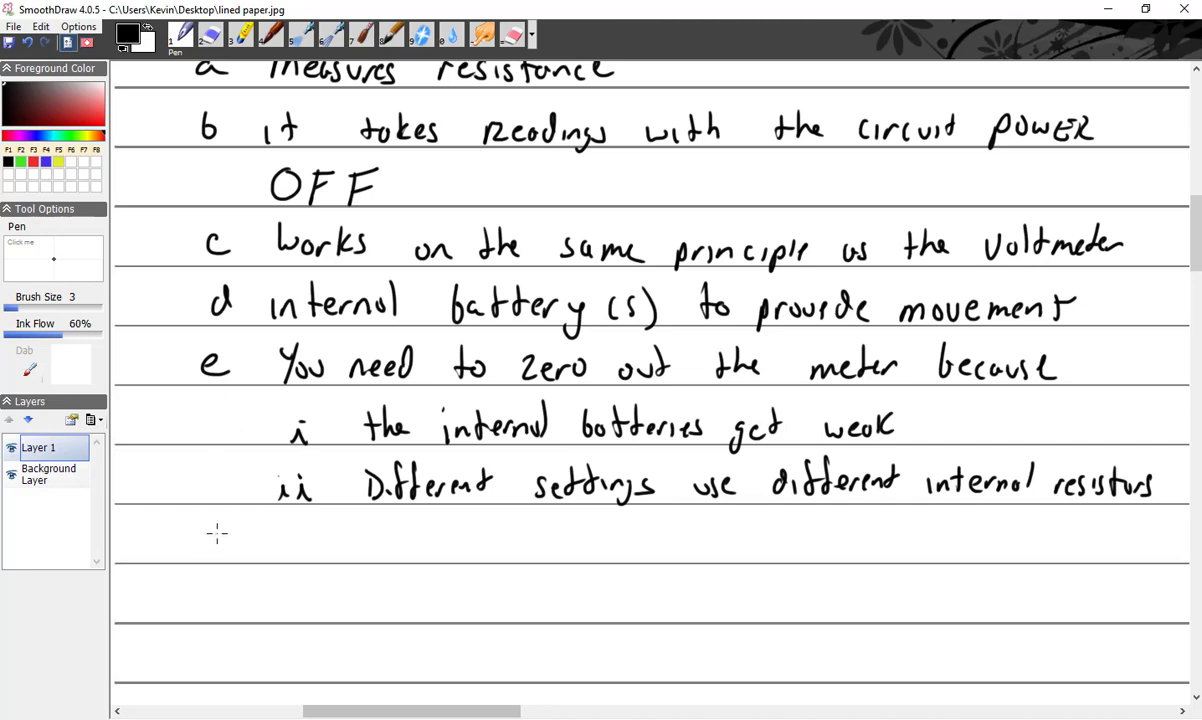
mouse_move(222, 520)
mouse_down()
mouse_move(212, 562)
mouse_move(222, 537)
mouse_up()
mouse_move(294, 540)
mouse_down()
mouse_move(286, 552)
mouse_move(322, 548)
mouse_move(340, 518)
mouse_move(453, 552)
mouse_move(496, 540)
mouse_move(636, 551)
mouse_move(818, 538)
mouse_up()
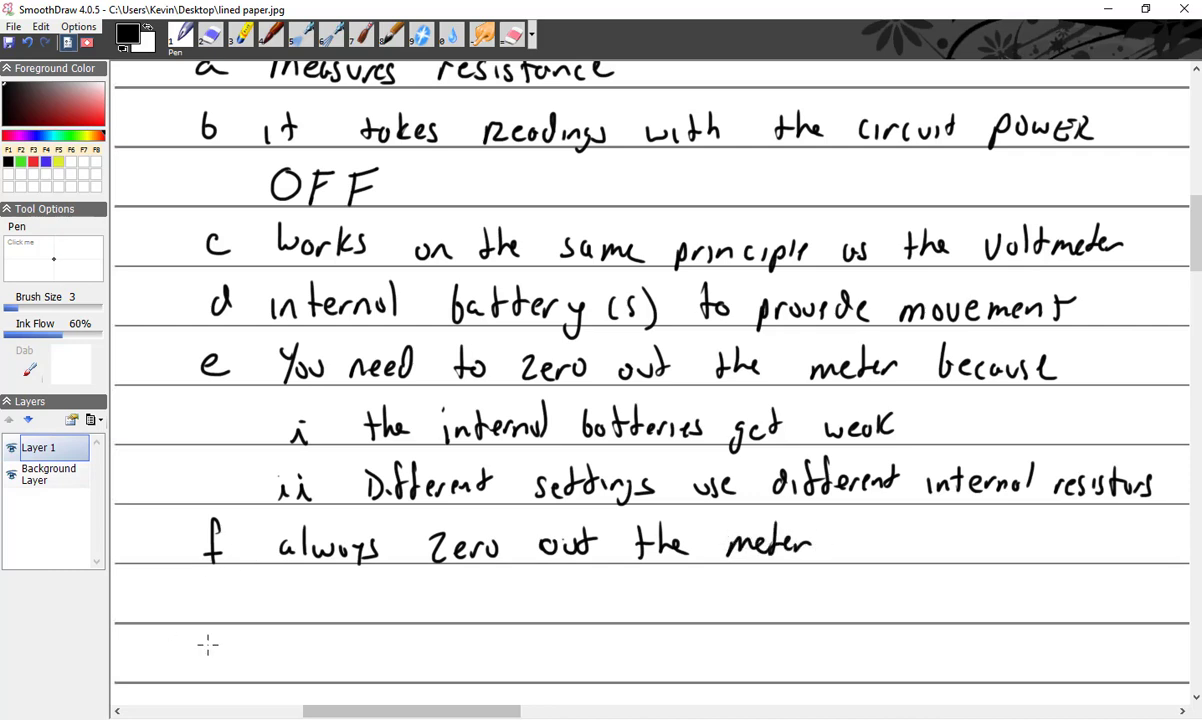
Step: Write point g 'try to use the center 2/3 of the scale', then the label h
mouse_move(200, 618)
mouse_down()
mouse_move(221, 605)
mouse_move(206, 633)
mouse_up()
drag(268, 600, 292, 616)
drag(306, 598, 320, 612)
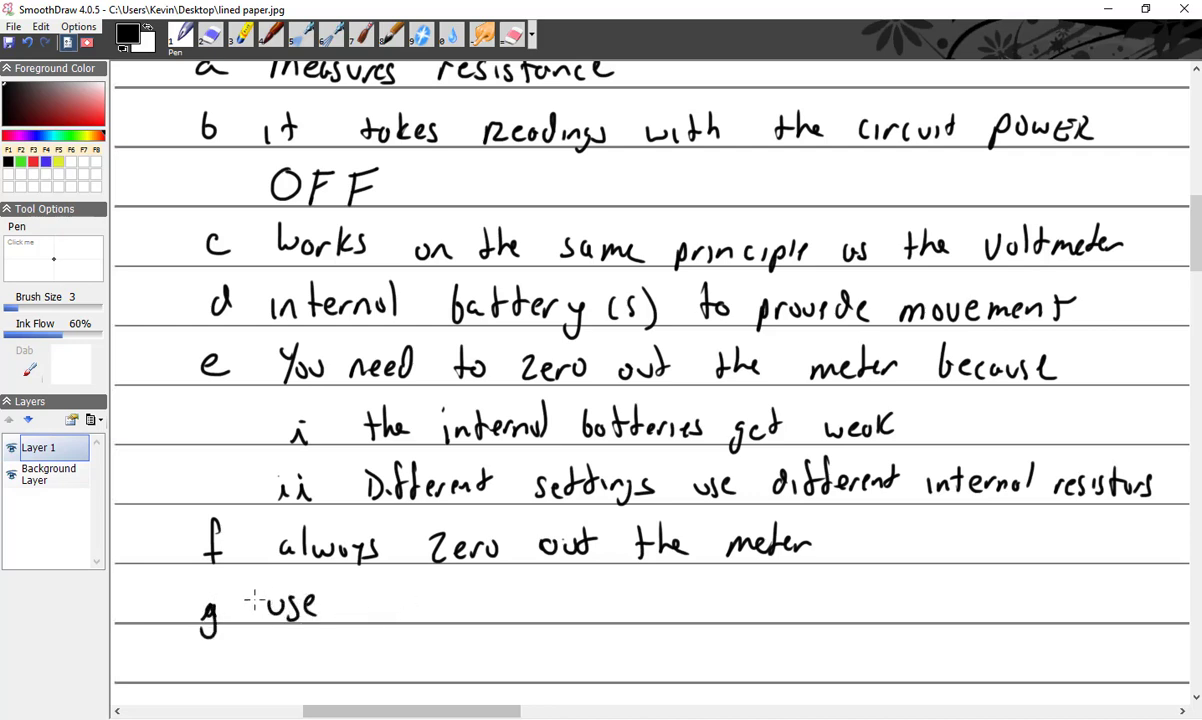
mouse_move(258, 572)
mouse_down()
mouse_move(262, 590)
mouse_move(268, 577)
mouse_up()
mouse_move(270, 582)
mouse_down()
mouse_move(292, 596)
mouse_move(329, 576)
mouse_move(378, 622)
mouse_move(568, 603)
mouse_move(630, 614)
mouse_move(699, 585)
mouse_move(897, 606)
mouse_up()
drag(870, 593, 882, 591)
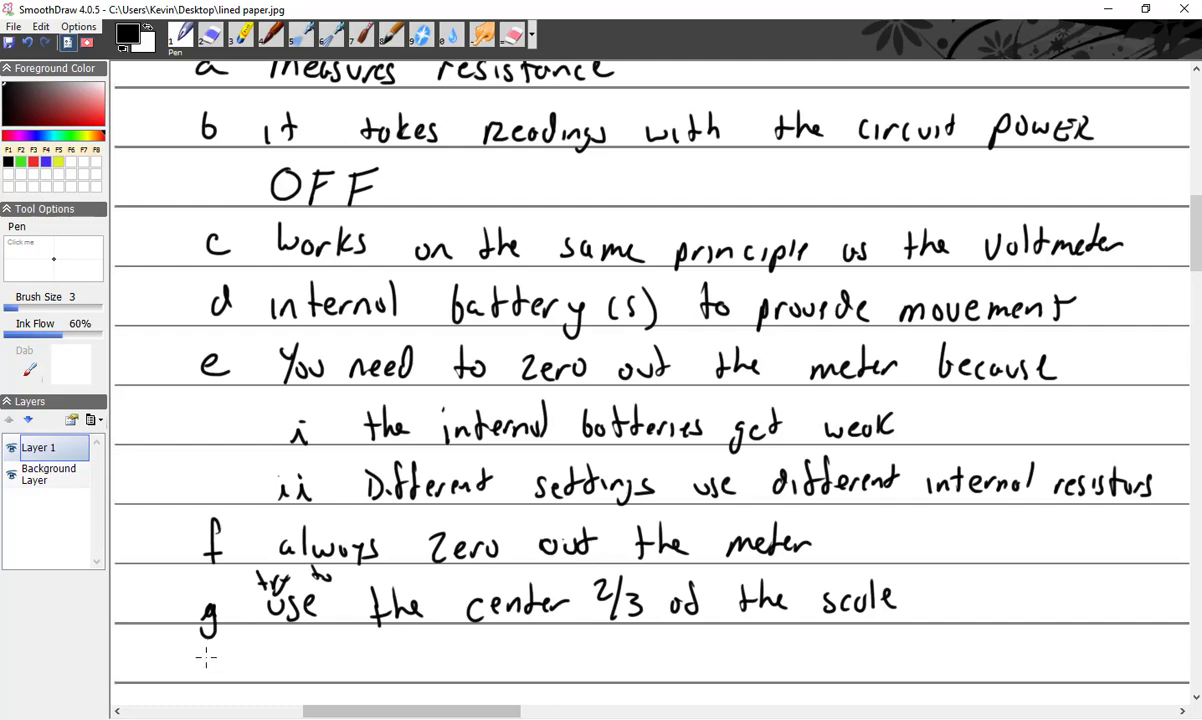
drag(206, 650, 217, 682)
Step: Write point h: 'Do not use the Ohm meter with power in the Circuit'
scroll(228, 654, down, 3)
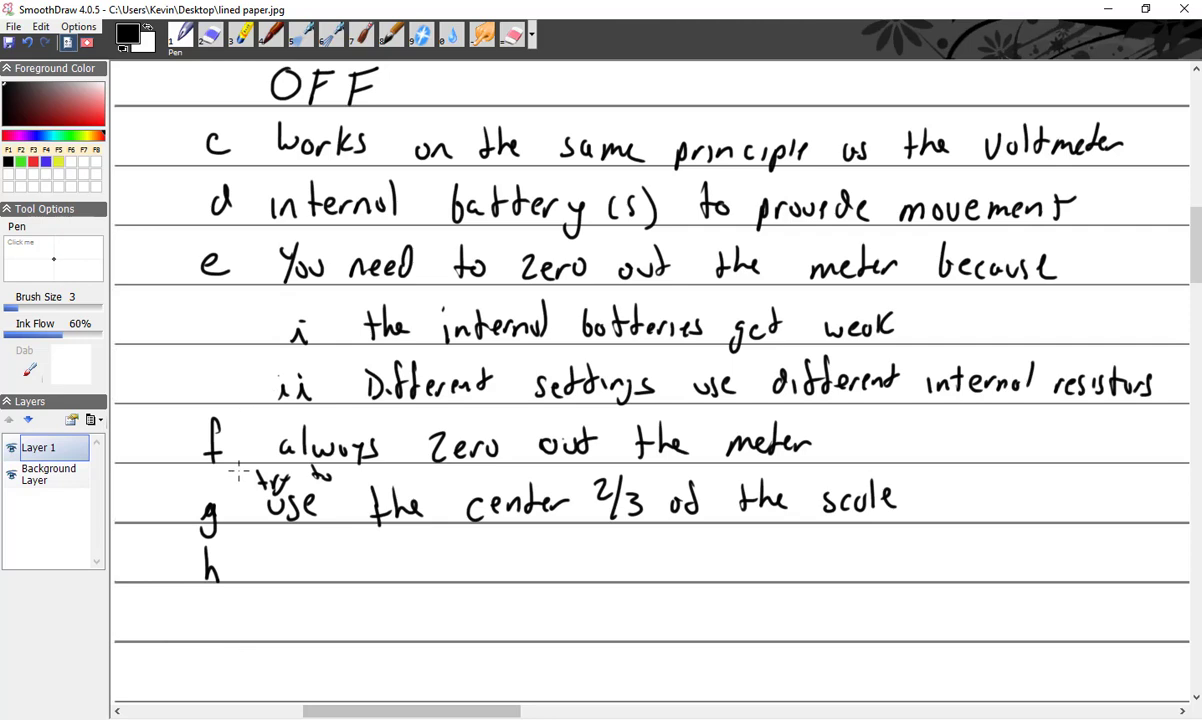
mouse_move(265, 533)
mouse_down()
mouse_move(267, 580)
mouse_move(302, 561)
mouse_move(345, 577)
mouse_move(358, 561)
mouse_move(378, 578)
mouse_up()
drag(369, 559, 433, 576)
mouse_move(448, 562)
mouse_down()
mouse_move(440, 578)
mouse_move(493, 576)
mouse_up()
mouse_move(485, 558)
mouse_down()
mouse_move(526, 574)
mouse_move(582, 557)
mouse_move(642, 577)
mouse_move(805, 555)
mouse_move(875, 582)
mouse_move(900, 560)
mouse_move(1110, 563)
mouse_up()
mouse_move(268, 609)
mouse_down()
mouse_move(335, 632)
mouse_move(358, 612)
mouse_move(388, 620)
mouse_up()
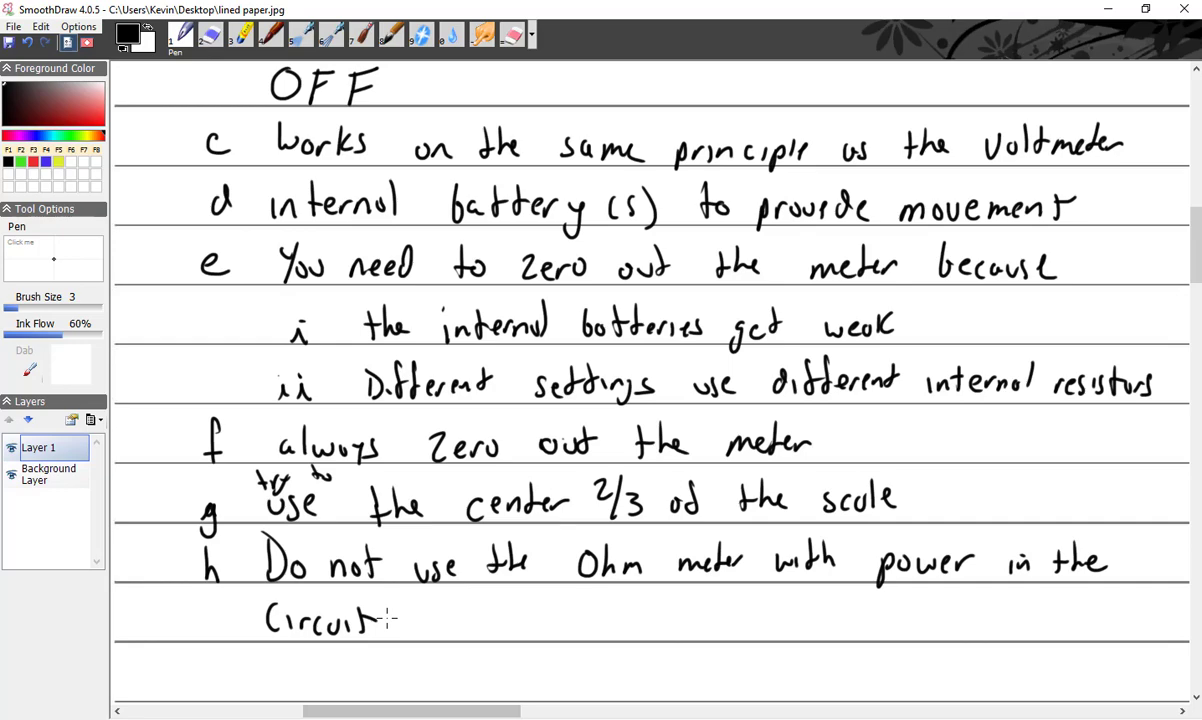
Step: Write item I beginning 'Digital ohm meter' on the next blank line
scroll(387, 618, down, 2)
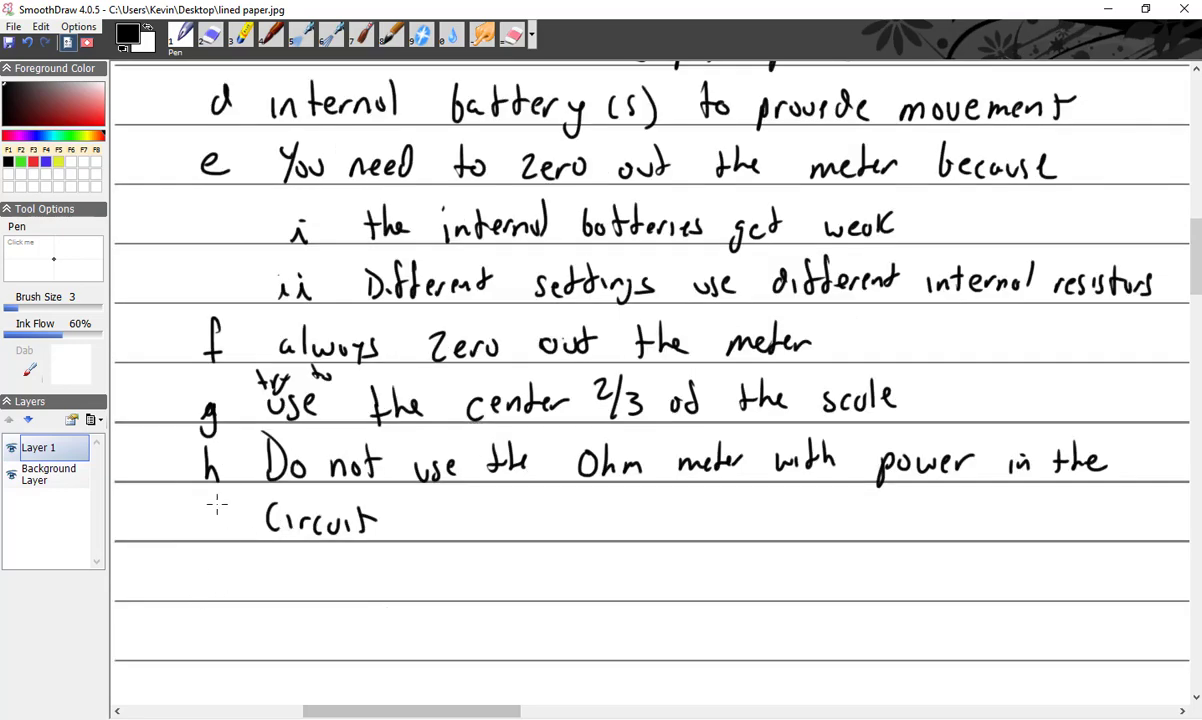
mouse_move(209, 577)
mouse_down()
mouse_move(213, 598)
mouse_move(225, 571)
mouse_move(227, 597)
mouse_move(273, 603)
mouse_move(288, 590)
mouse_move(276, 603)
mouse_up()
mouse_move(297, 584)
mouse_down()
mouse_move(298, 602)
mouse_move(317, 600)
mouse_up()
drag(326, 572, 324, 600)
mouse_move(319, 582)
mouse_down()
mouse_move(333, 580)
mouse_move(341, 600)
mouse_up()
mouse_move(347, 565)
mouse_down()
mouse_move(348, 599)
mouse_move(397, 585)
mouse_move(405, 598)
mouse_up()
drag(405, 590, 417, 597)
mouse_move(421, 598)
mouse_down()
mouse_move(429, 585)
mouse_move(524, 597)
mouse_up()
mouse_move(516, 578)
mouse_down()
mouse_move(540, 594)
mouse_move(563, 578)
mouse_move(570, 595)
mouse_move(633, 597)
mouse_up()
Step: Continue item I with 'meters do not need to be zeroed out but for'
mouse_move(652, 582)
mouse_down()
mouse_move(645, 596)
mouse_move(698, 596)
mouse_up()
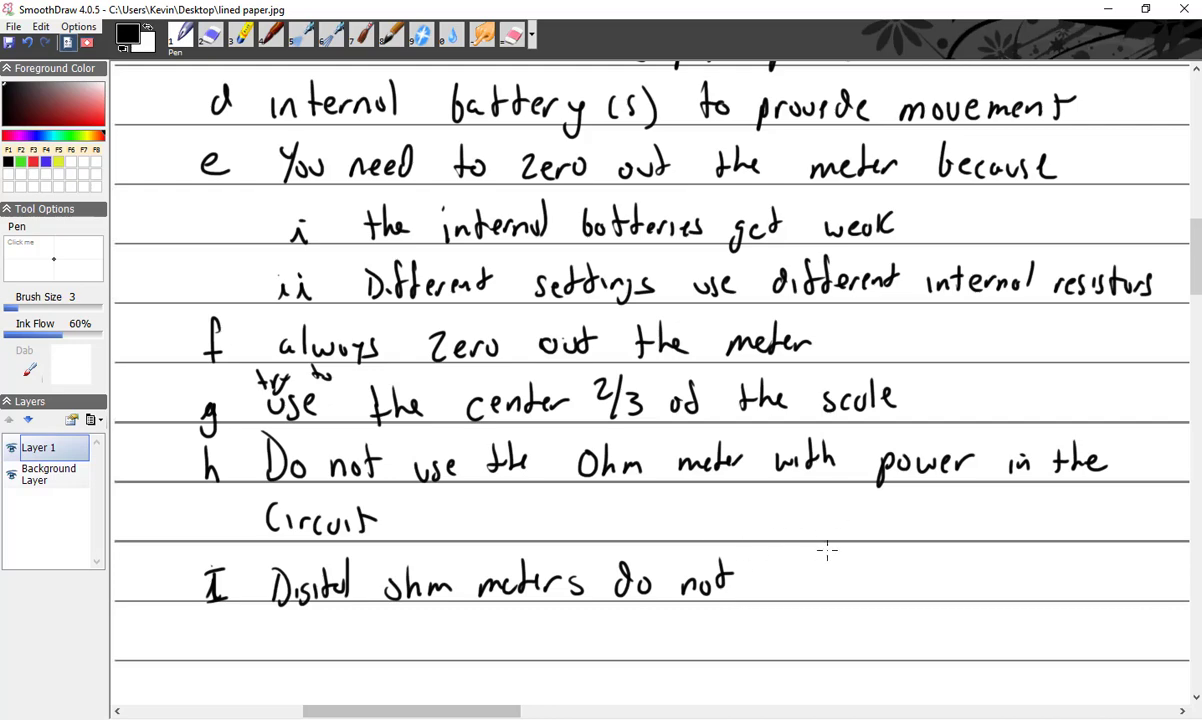
mouse_move(758, 598)
mouse_down()
mouse_move(808, 580)
mouse_move(892, 580)
mouse_up()
mouse_move(924, 560)
mouse_down()
mouse_move(936, 596)
mouse_move(1075, 568)
mouse_move(1098, 580)
mouse_move(1146, 570)
mouse_up()
drag(276, 585, 289, 614)
mouse_move(292, 582)
mouse_down()
mouse_move(297, 612)
mouse_move(309, 592)
mouse_move(357, 648)
mouse_up()
drag(350, 628, 368, 626)
mouse_move(381, 631)
mouse_down()
mouse_move(447, 648)
mouse_move(527, 634)
mouse_move(546, 648)
mouse_up()
Step: Finish the sentence with 'accuracy, you need to subtract the reading'
mouse_move(553, 632)
mouse_down()
mouse_move(560, 660)
mouse_move(621, 650)
mouse_move(621, 662)
mouse_up()
drag(645, 638, 743, 650)
mouse_move(748, 644)
mouse_down()
mouse_move(762, 650)
mouse_move(776, 628)
mouse_move(800, 650)
mouse_up()
drag(812, 640, 897, 650)
mouse_move(900, 624)
mouse_down()
mouse_move(906, 650)
mouse_move(918, 650)
mouse_up()
mouse_move(910, 636)
mouse_down()
mouse_move(960, 636)
mouse_move(972, 650)
mouse_up()
drag(984, 622, 986, 650)
mouse_move(978, 632)
mouse_down()
mouse_move(994, 628)
mouse_move(1022, 650)
mouse_up()
drag(1016, 634, 1056, 650)
drag(1060, 640, 1140, 650)
drag(1148, 640, 1160, 656)
Step: Write 'when the leads are connected' on item I's third line, then 'J Megohm' below
scroll(1158, 622, down, 3)
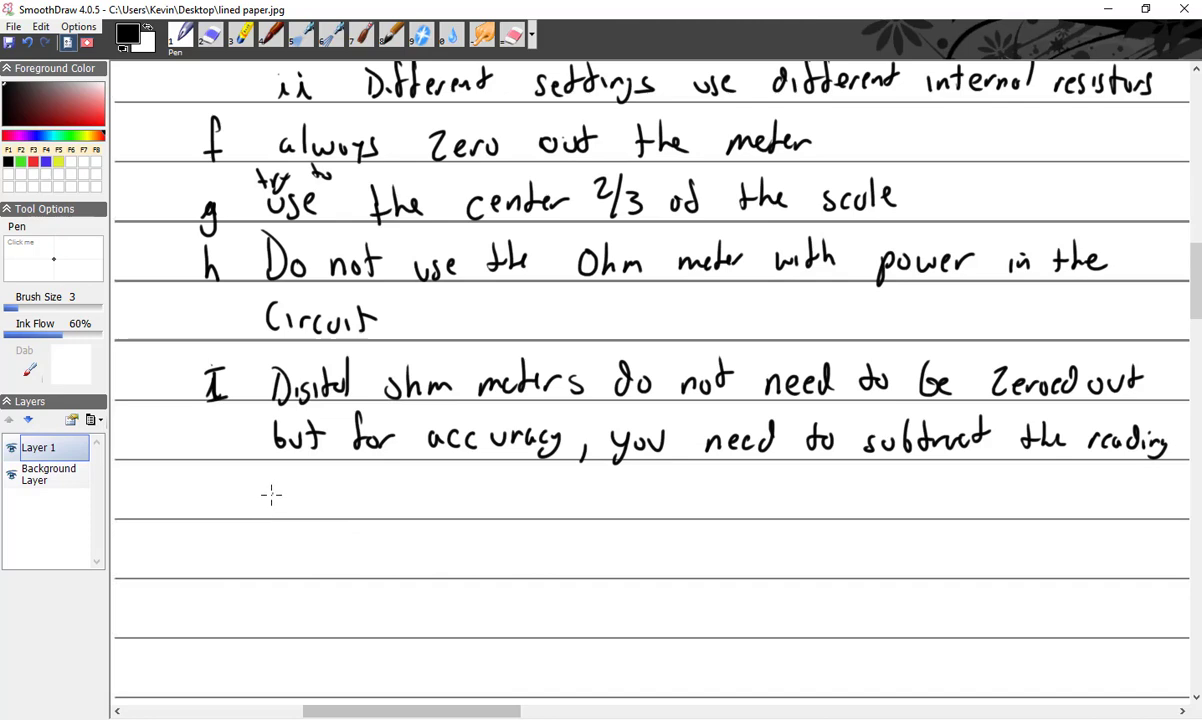
drag(270, 488, 292, 508)
mouse_move(298, 484)
mouse_down()
mouse_move(300, 505)
mouse_move(314, 498)
mouse_move(320, 510)
mouse_move(372, 512)
mouse_move(380, 492)
mouse_up()
mouse_move(386, 478)
mouse_down()
mouse_move(398, 512)
mouse_move(456, 512)
mouse_up()
mouse_move(460, 504)
mouse_down()
mouse_move(566, 512)
mouse_move(578, 498)
mouse_up()
drag(580, 505, 676, 510)
drag(680, 512, 738, 508)
drag(750, 500, 742, 510)
mouse_move(756, 488)
mouse_down()
mouse_move(757, 512)
mouse_move(764, 498)
mouse_up()
mouse_move(764, 504)
mouse_down()
mouse_move(776, 510)
mouse_move(796, 476)
mouse_up()
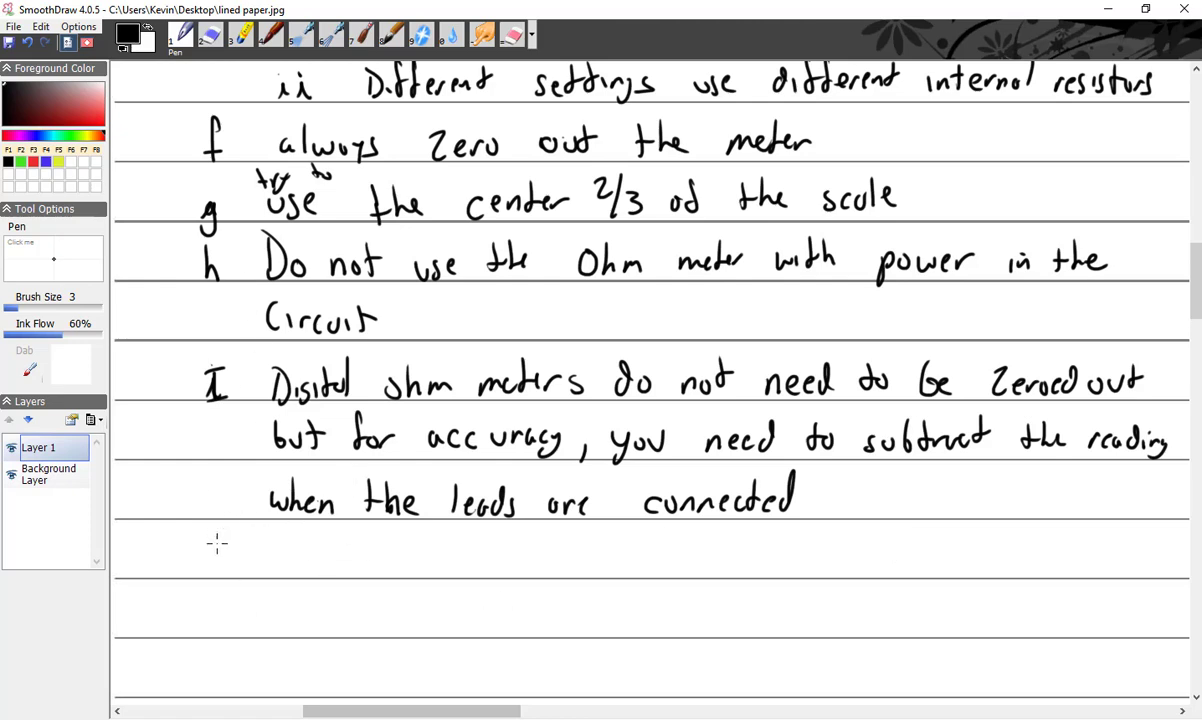
mouse_move(217, 543)
mouse_down()
mouse_move(204, 566)
mouse_move(229, 541)
mouse_move(303, 555)
mouse_move(339, 585)
mouse_move(372, 558)
mouse_move(439, 578)
mouse_move(490, 570)
mouse_up()
Step: Write 'meters are used to measure very high values of resistance' after Megohm
mouse_move(496, 546)
mouse_down()
mouse_move(497, 570)
mouse_move(505, 556)
mouse_up()
drag(507, 564, 554, 571)
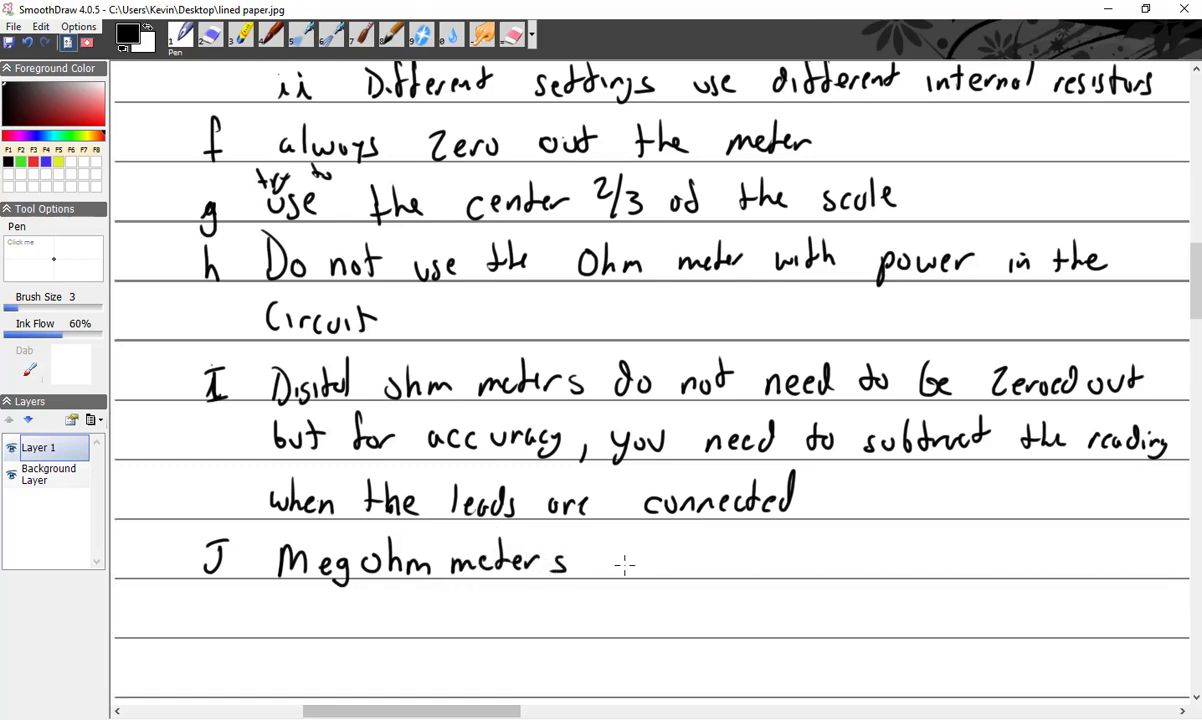
mouse_move(645, 554)
mouse_down()
mouse_move(646, 568)
mouse_move(757, 569)
mouse_up()
mouse_move(773, 556)
mouse_down()
mouse_move(765, 571)
mouse_move(778, 570)
mouse_up()
mouse_move(794, 560)
mouse_down()
mouse_move(834, 570)
mouse_move(846, 552)
mouse_up()
drag(852, 556, 1034, 563)
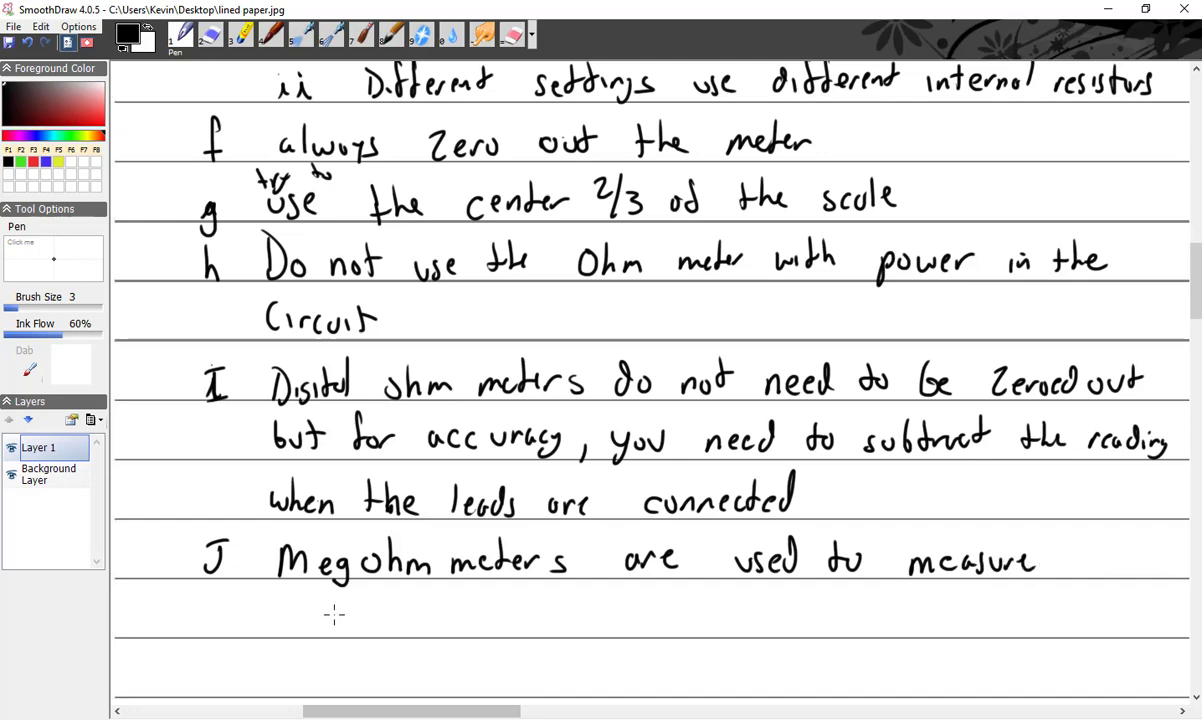
mouse_move(276, 606)
mouse_down()
mouse_move(352, 625)
mouse_move(344, 647)
mouse_up()
mouse_move(398, 600)
mouse_down()
mouse_move(408, 628)
mouse_move(434, 645)
mouse_move(450, 628)
mouse_move(640, 606)
mouse_move(644, 625)
mouse_move(787, 606)
mouse_move(876, 618)
mouse_up()
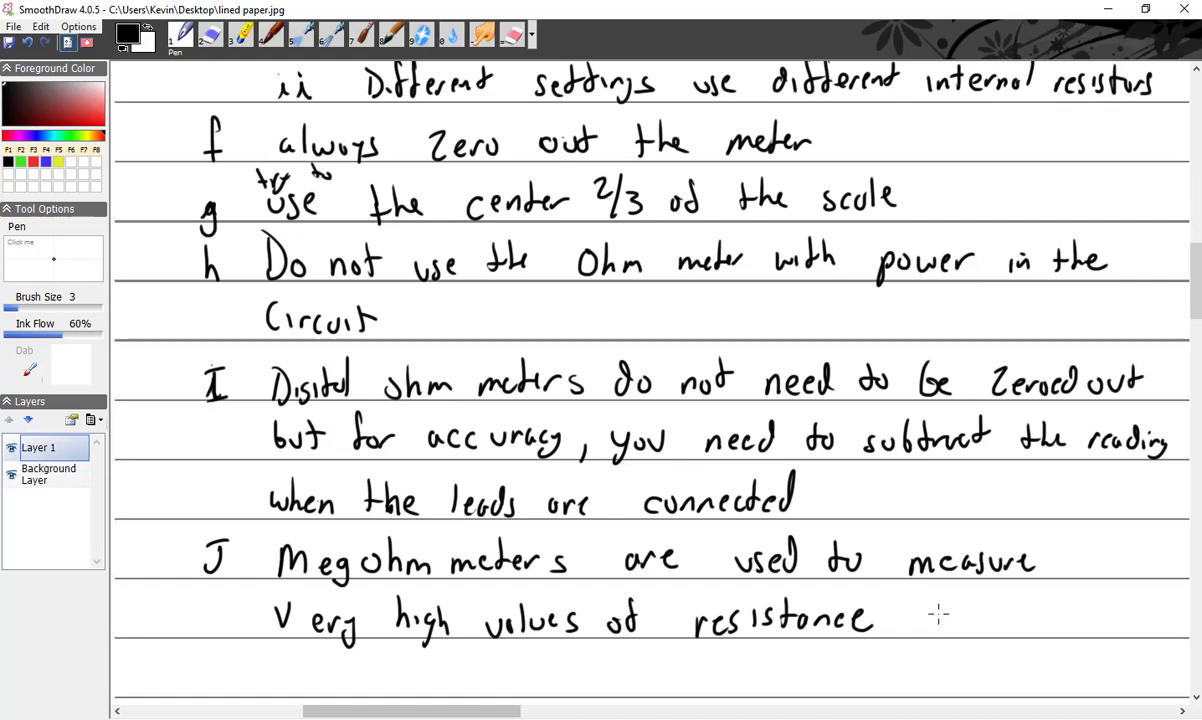
scroll(938, 614, down, 4)
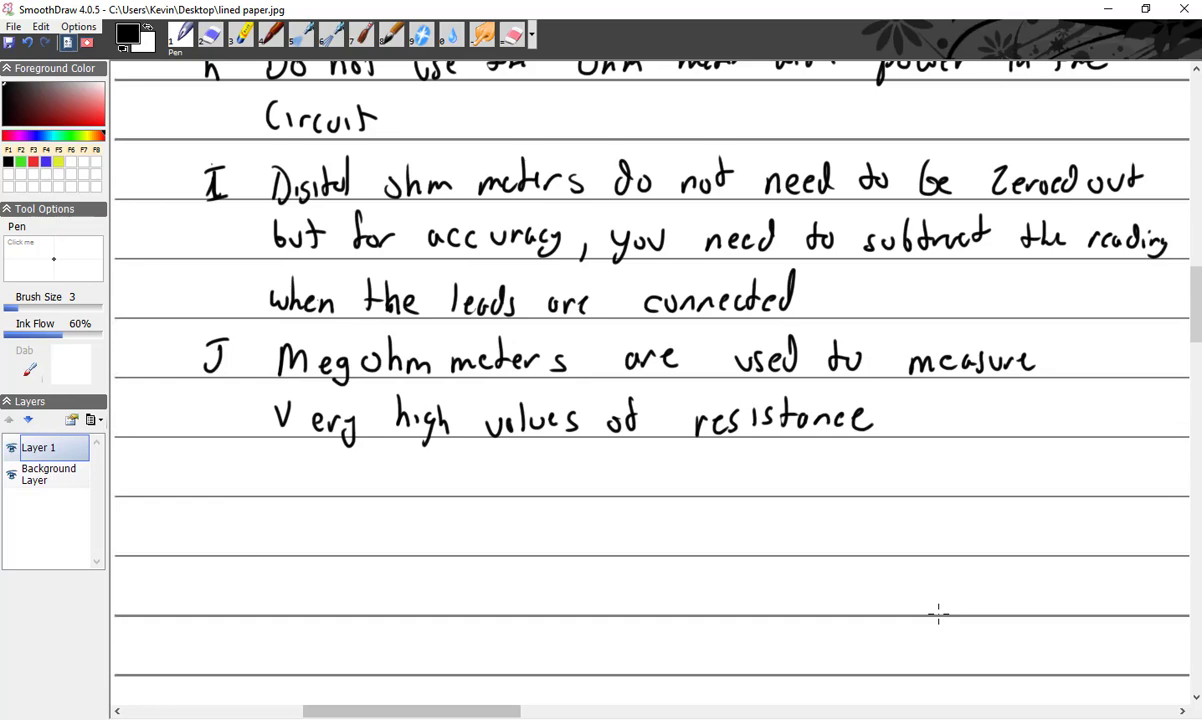
Step: Handwrite the section heading "8. Symbols"
drag(153, 449, 152, 467)
click(166, 488)
mouse_move(249, 456)
mouse_down()
mouse_move(231, 486)
mouse_move(264, 505)
mouse_move(298, 480)
mouse_move(305, 492)
mouse_up()
drag(314, 466, 321, 490)
drag(333, 480, 334, 482)
mouse_move(351, 470)
mouse_down()
mouse_move(353, 495)
mouse_move(371, 496)
mouse_up()
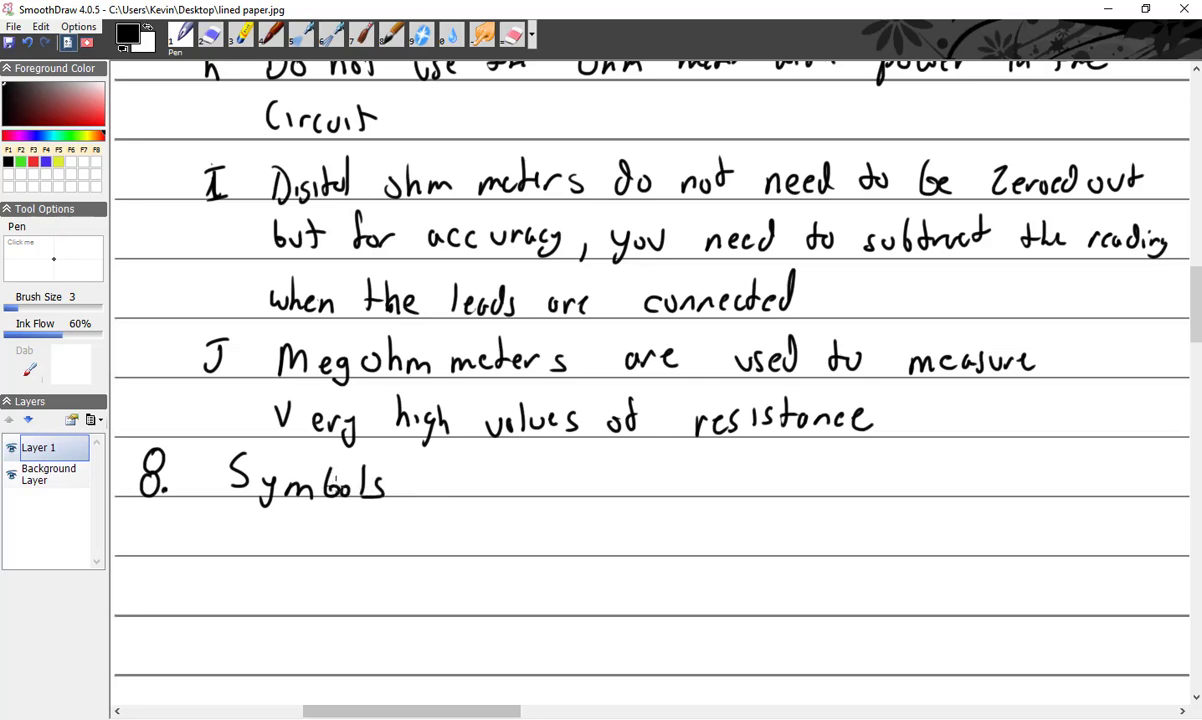
Step: Write the first sub-item "a Conductor (wire)" on the line below the heading
scroll(335, 483, down, 2)
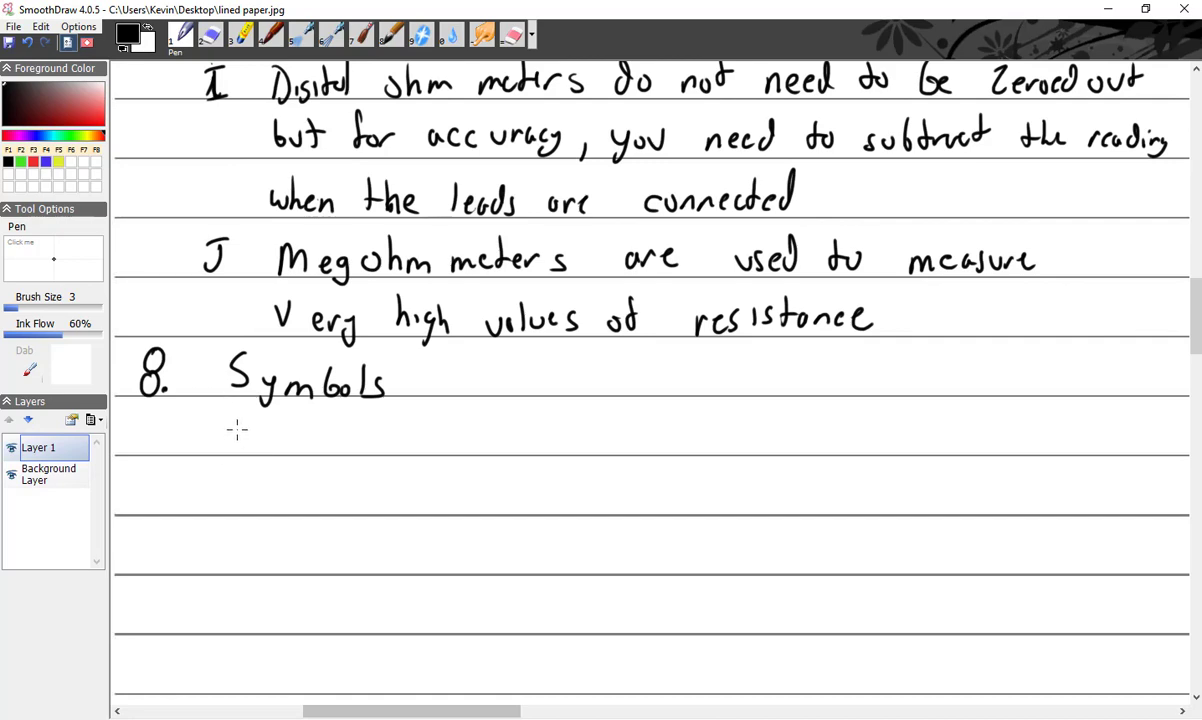
drag(247, 433, 256, 445)
mouse_move(326, 424)
mouse_down()
mouse_move(330, 450)
mouse_move(345, 432)
mouse_move(376, 450)
mouse_move(426, 450)
mouse_up()
mouse_move(438, 432)
mouse_down()
mouse_move(433, 452)
mouse_move(452, 452)
mouse_up()
drag(445, 437, 472, 440)
drag(481, 452, 490, 436)
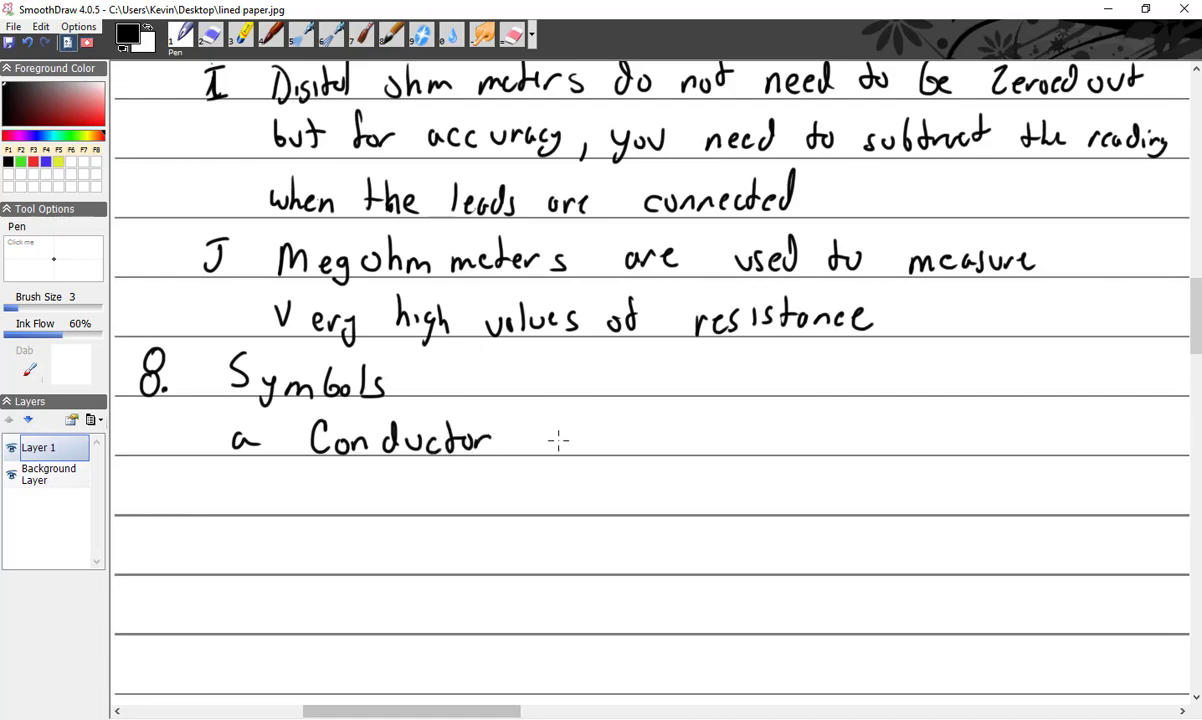
drag(558, 432, 607, 452)
mouse_move(622, 442)
mouse_down()
mouse_move(612, 452)
mouse_move(640, 458)
mouse_up()
mouse_move(555, 430)
mouse_down()
mouse_move(551, 454)
mouse_move(584, 461)
mouse_up()
Step: Write the label "older convention" under the conductor item
scroll(541, 530, down, 2)
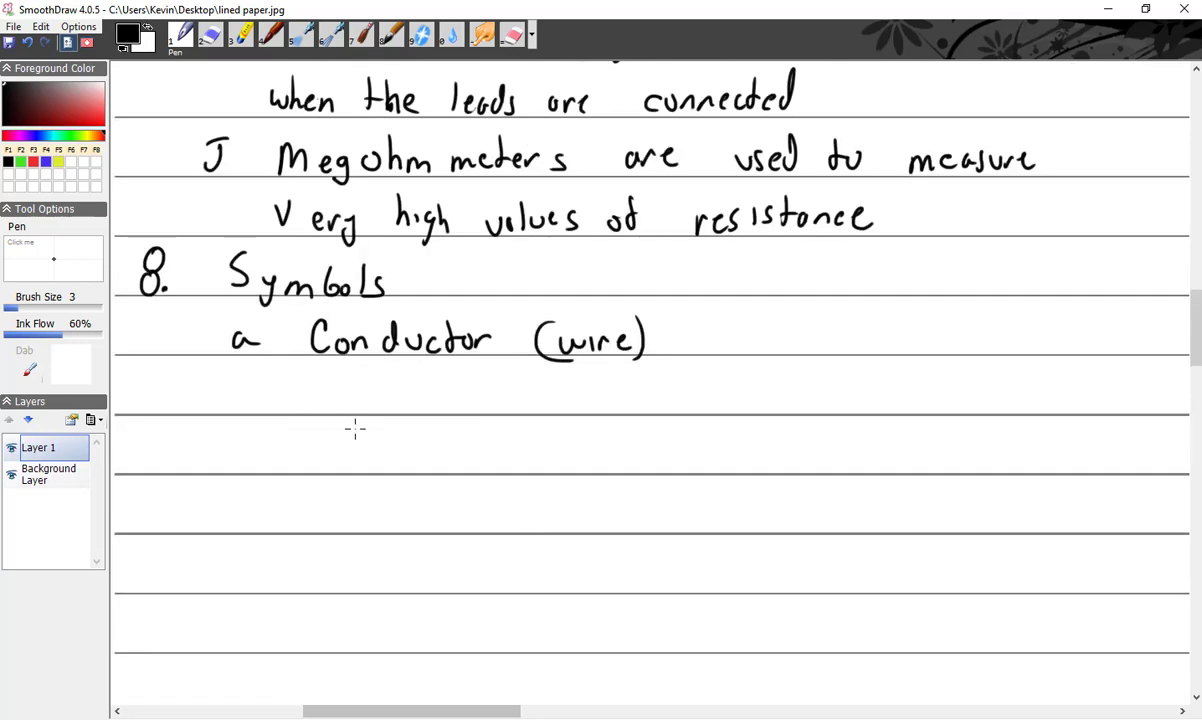
mouse_move(381, 392)
mouse_down()
mouse_move(370, 408)
mouse_move(382, 392)
mouse_move(393, 411)
mouse_move(416, 410)
mouse_up()
mouse_move(428, 402)
mouse_down()
mouse_move(527, 409)
mouse_move(541, 396)
mouse_up()
drag(550, 398, 685, 397)
Step: Draw a plain crossing-wire symbol labelled "connected"
drag(435, 437, 441, 565)
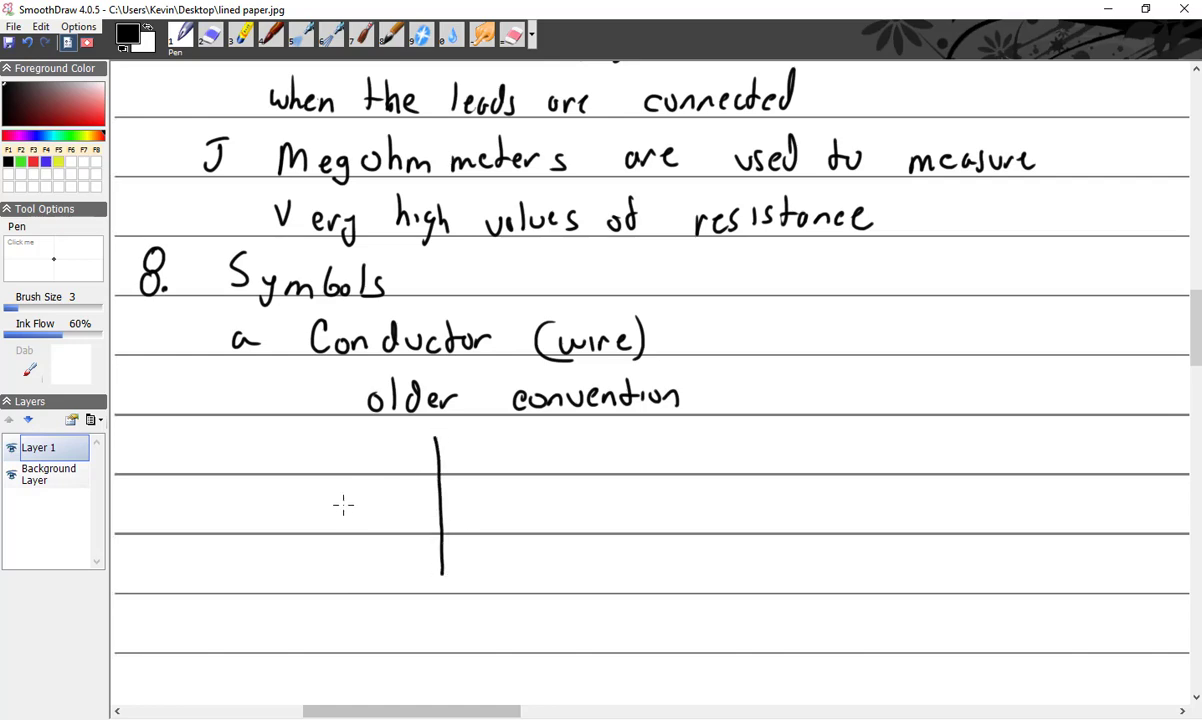
drag(338, 504, 510, 497)
mouse_move(392, 604)
mouse_down()
mouse_move(391, 622)
mouse_move(404, 609)
mouse_up()
mouse_move(417, 622)
mouse_down()
mouse_move(494, 607)
mouse_move(506, 588)
mouse_up()
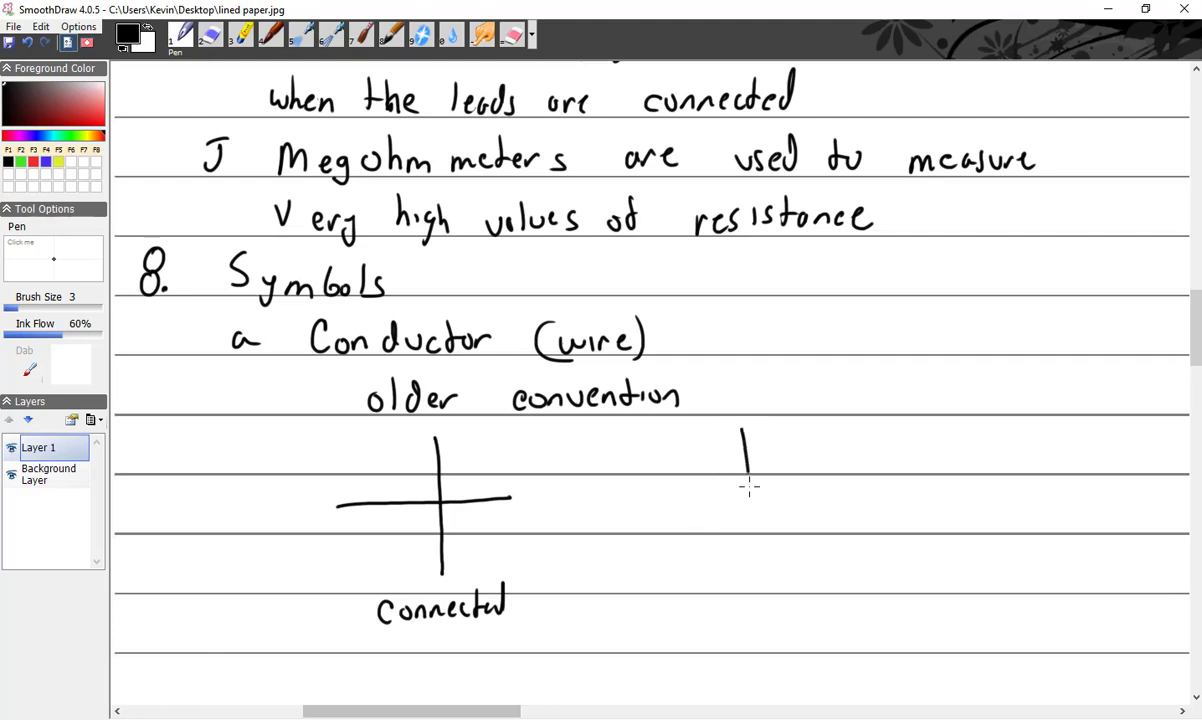
Step: Draw a crossing wire with a hop labelled "not connected"
drag(750, 498, 755, 575)
drag(620, 516, 841, 492)
mouse_move(723, 628)
mouse_down()
mouse_move(775, 606)
mouse_move(950, 596)
mouse_move(977, 561)
mouse_up()
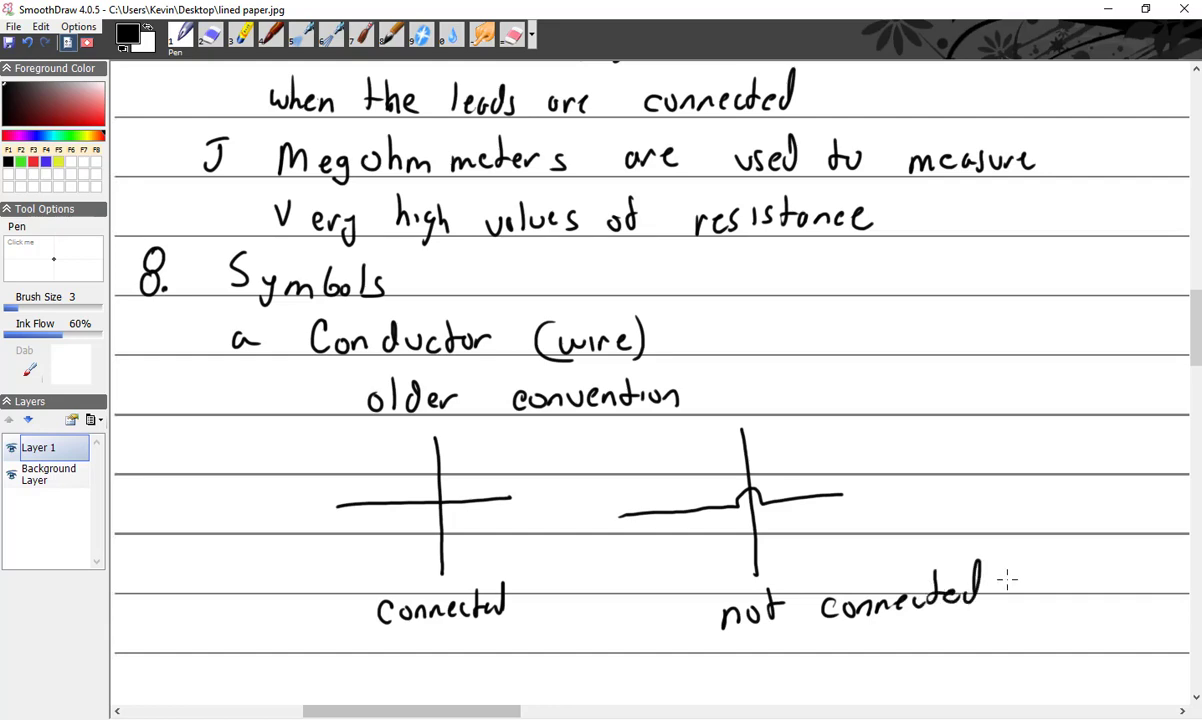
Step: Write the label "newer convention" below the older symbols
scroll(1007, 578, down, 5)
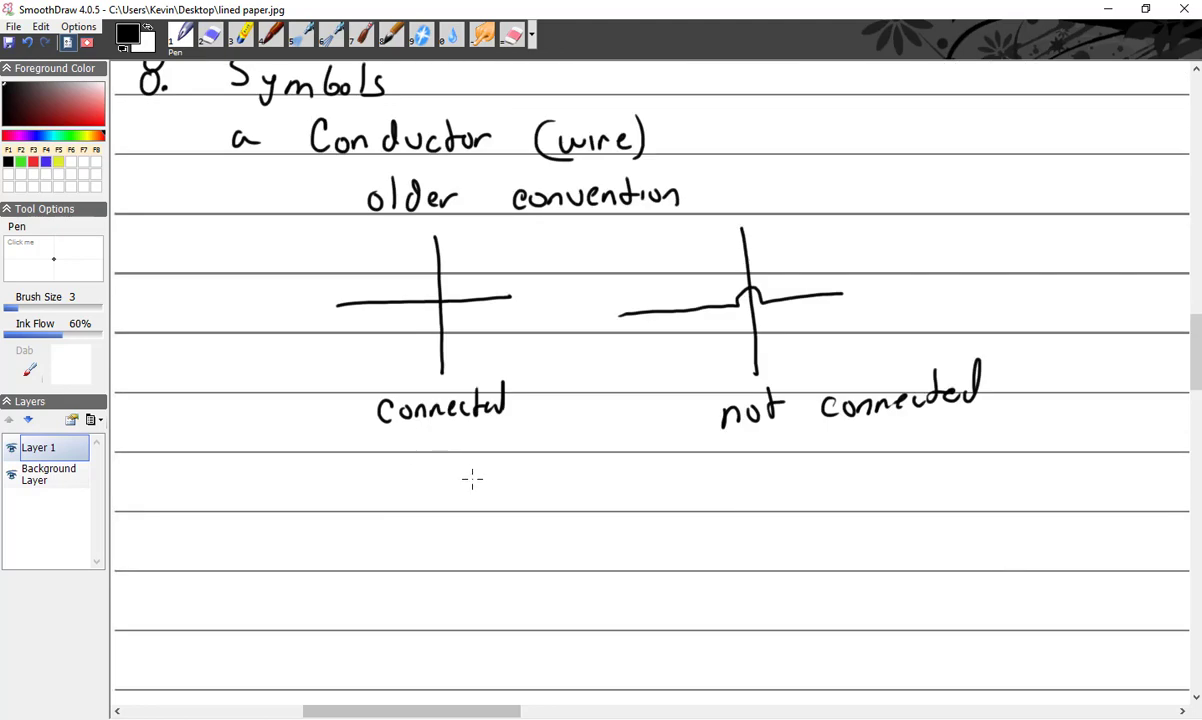
mouse_move(472, 490)
mouse_down()
mouse_move(567, 476)
mouse_move(637, 497)
mouse_move(653, 485)
mouse_up()
mouse_move(663, 484)
mouse_down()
mouse_move(680, 495)
mouse_move(795, 492)
mouse_up()
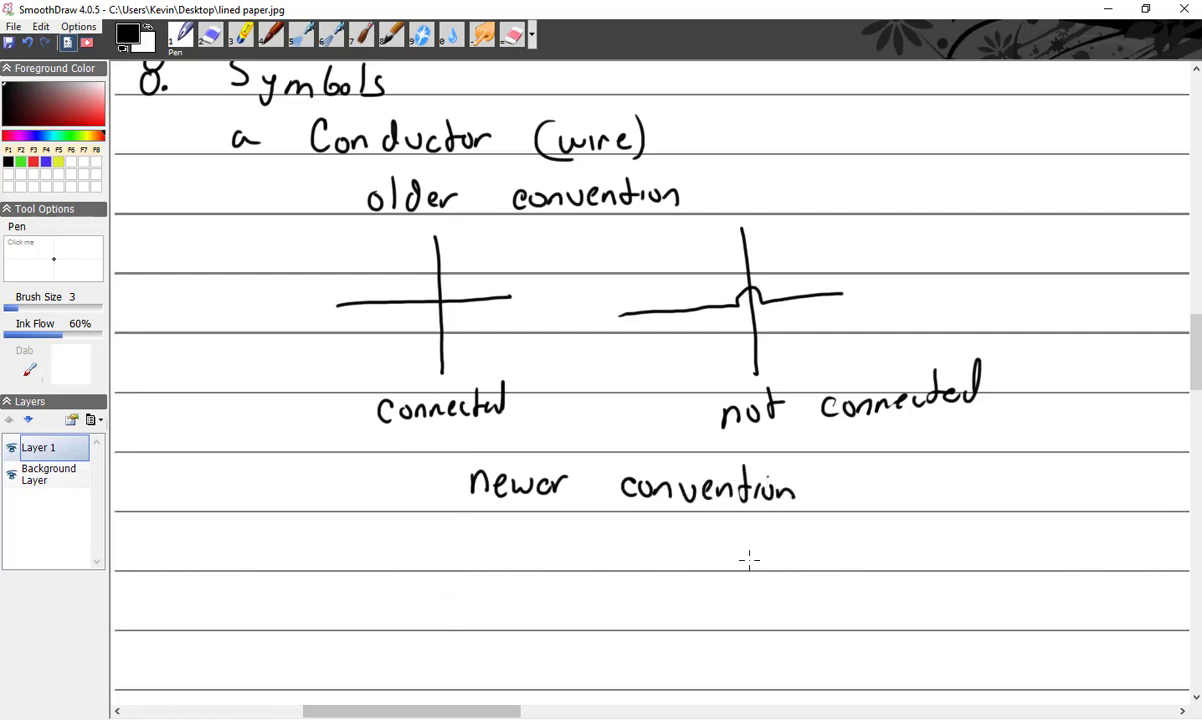
Step: Draw a plain cross without a dot labelled "not connected"
drag(757, 543, 767, 660)
drag(688, 609, 798, 603)
mouse_move(741, 690)
mouse_down()
mouse_move(923, 677)
mouse_move(950, 653)
mouse_move(986, 676)
mouse_up()
drag(996, 668, 1001, 643)
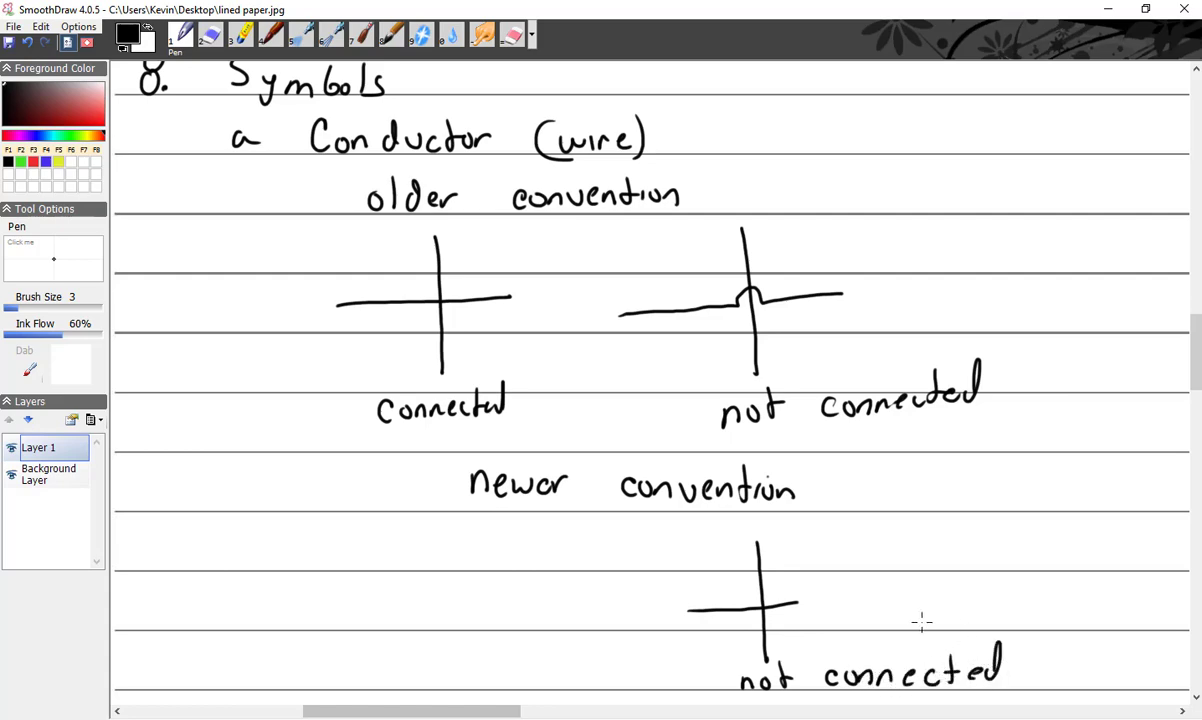
drag(800, 598, 828, 598)
Step: Draw a cross with a junction dot labelled "connected"
drag(447, 535, 442, 655)
drag(373, 596, 482, 593)
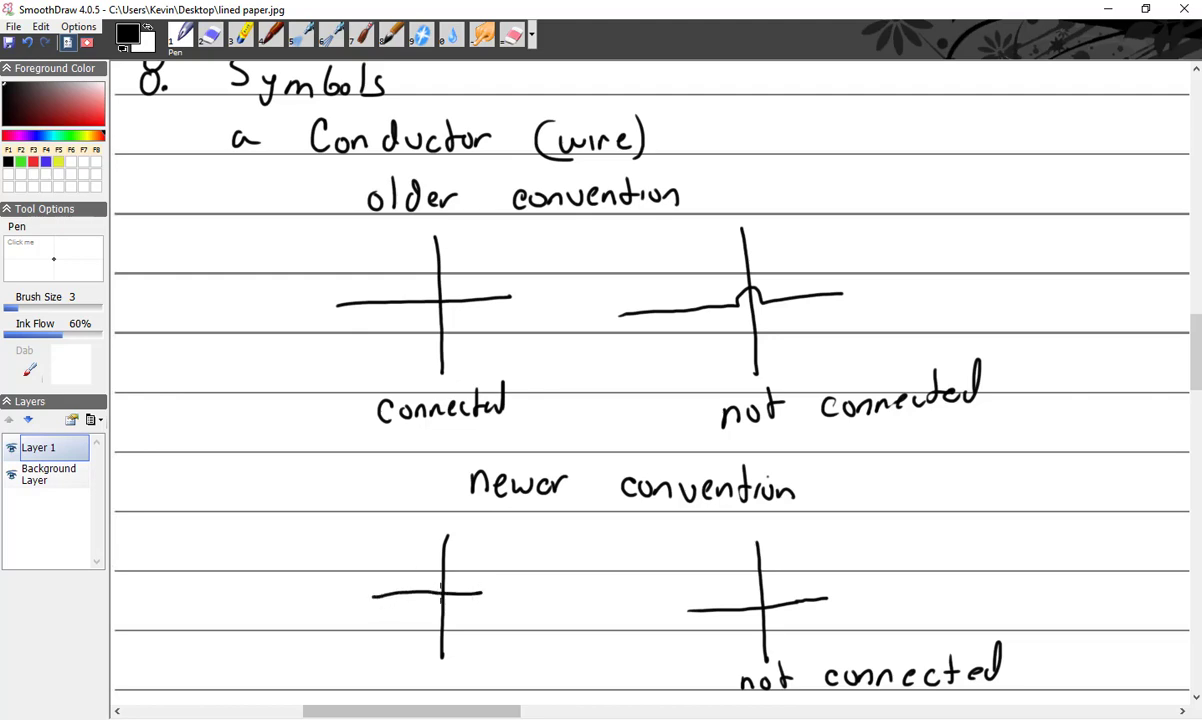
click(443, 594)
mouse_move(385, 673)
mouse_down()
mouse_move(386, 694)
mouse_move(520, 670)
mouse_move(529, 683)
mouse_up()
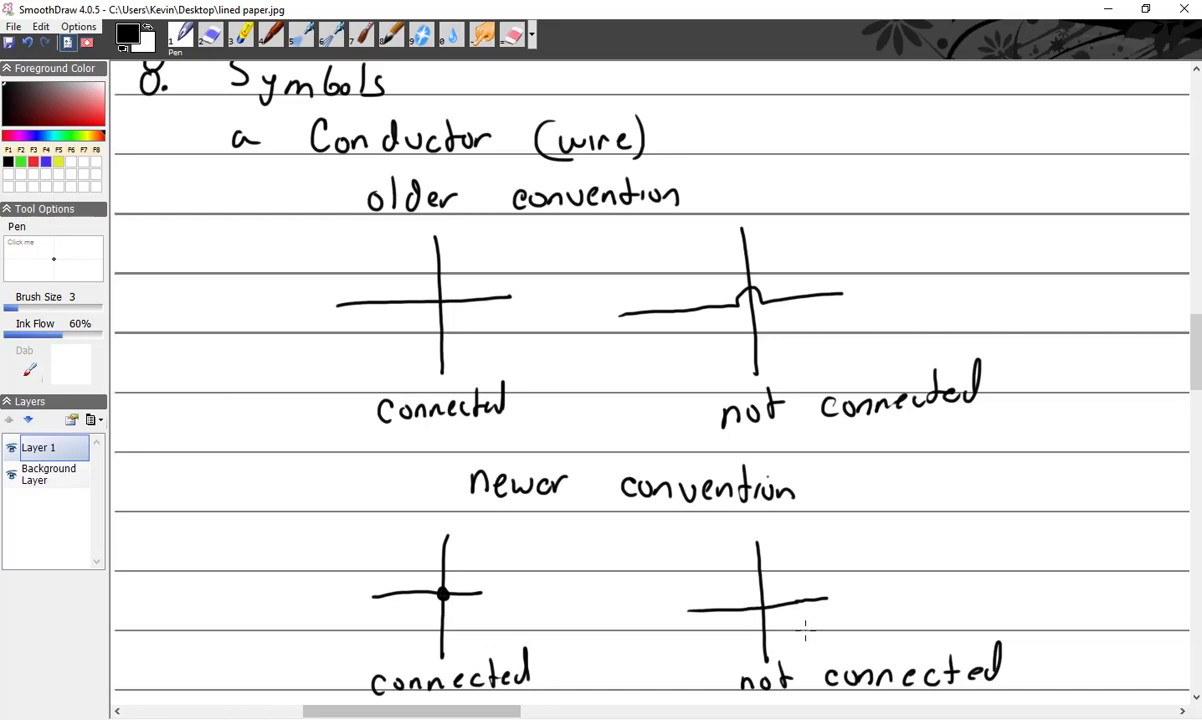
Step: Write the point label "b" on the blank line below the crosses
scroll(805, 629, down, 1)
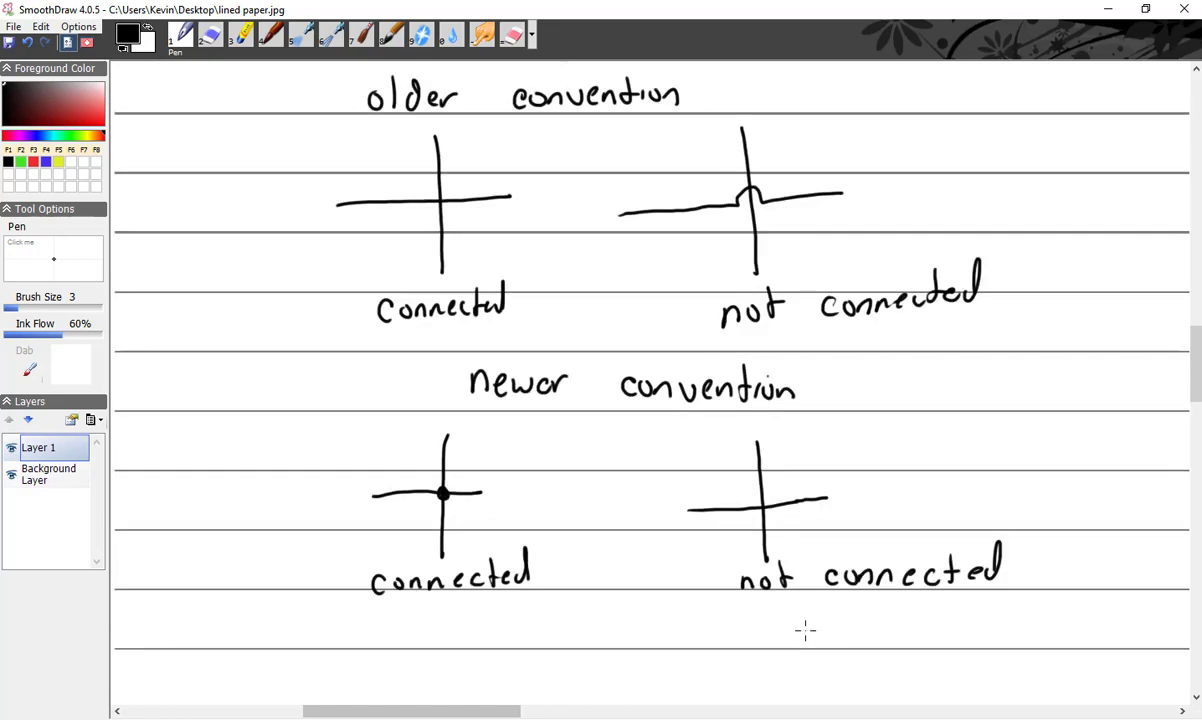
scroll(805, 629, down, 1)
scroll(805, 629, down, 1)
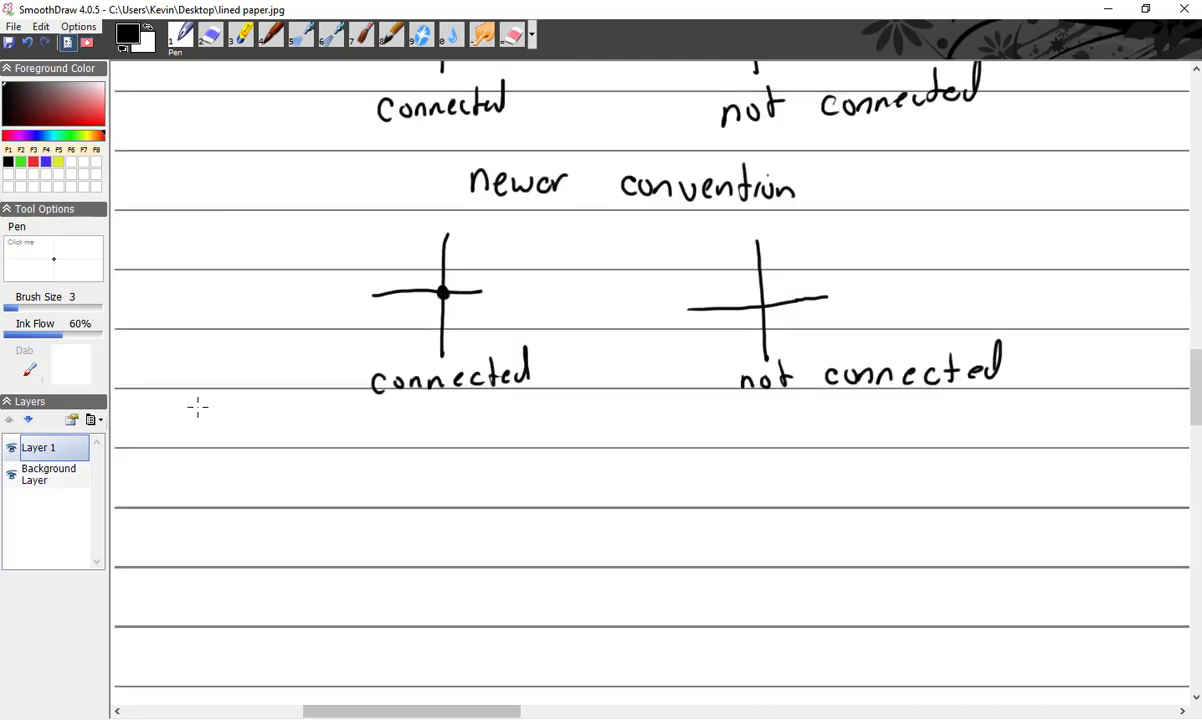
drag(197, 409, 212, 440)
scroll(206, 434, up, 2)
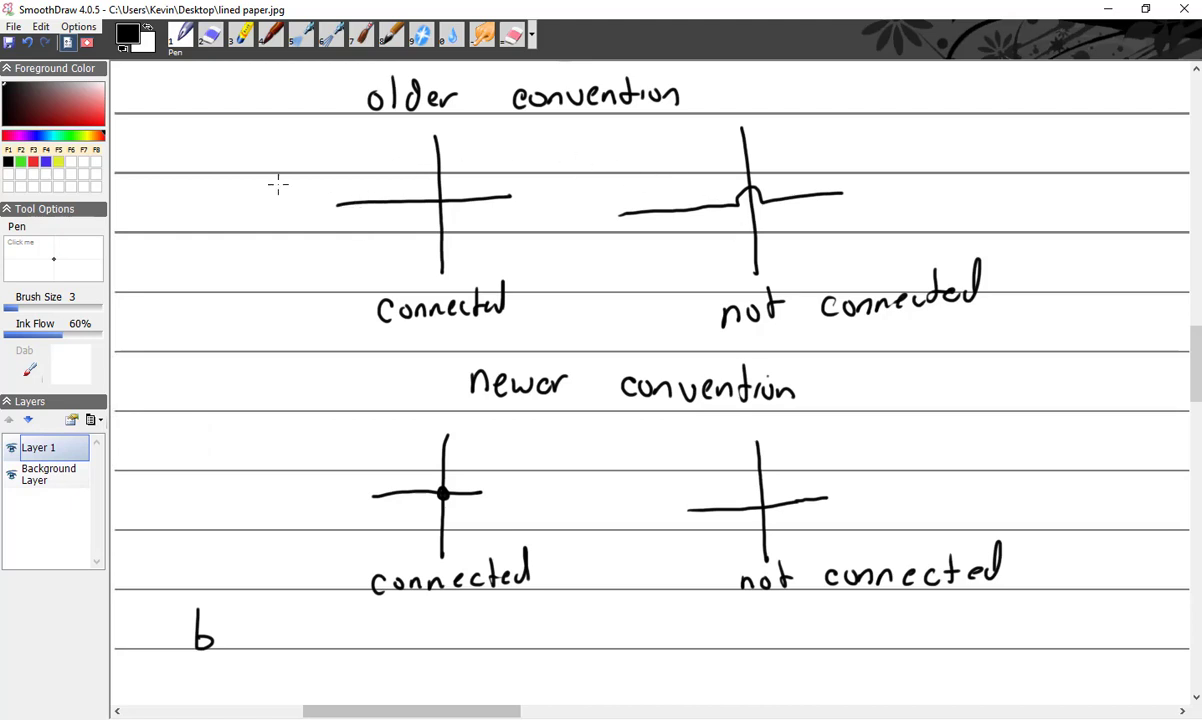
Step: Box the older-convention crosses in red and the newer ones in blue, then return to black ink
click(33, 161)
mouse_move(257, 121)
mouse_down()
mouse_move(258, 333)
mouse_move(1028, 344)
mouse_move(1049, 183)
mouse_move(969, 121)
mouse_move(248, 135)
mouse_up()
click(46, 161)
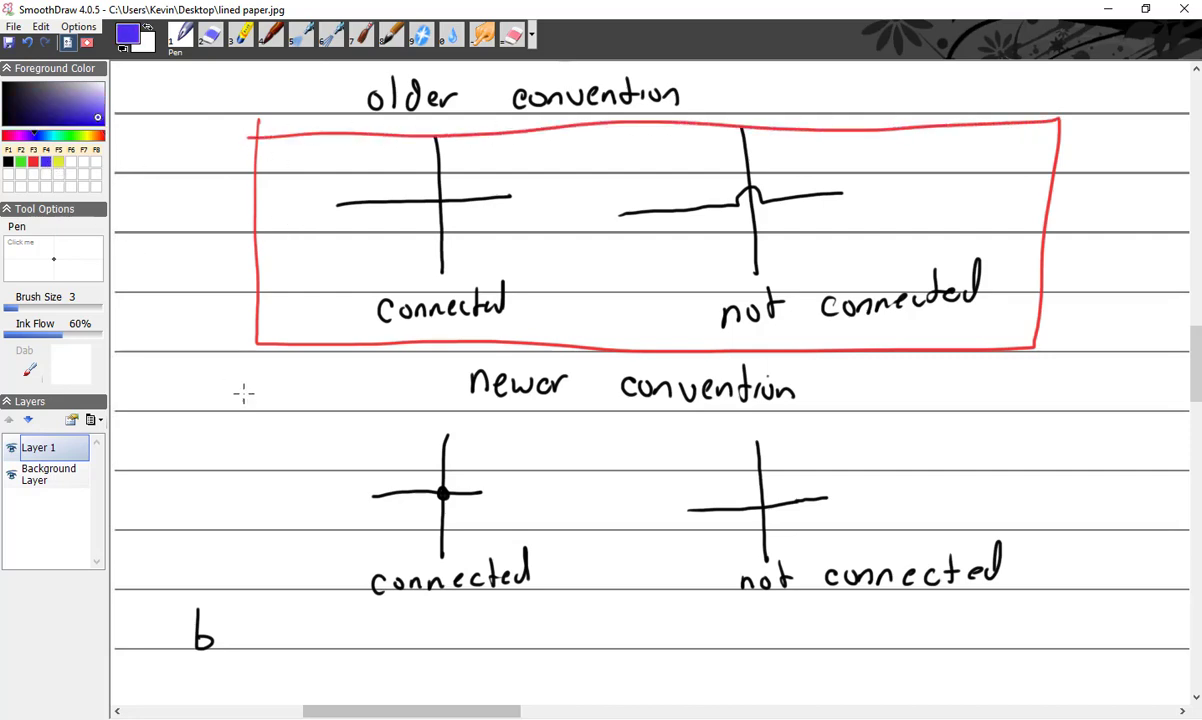
mouse_move(279, 390)
mouse_down()
mouse_move(282, 574)
mouse_move(325, 598)
mouse_move(889, 620)
mouse_move(1096, 606)
mouse_move(1083, 406)
mouse_move(771, 400)
mouse_move(706, 366)
mouse_move(596, 359)
mouse_move(335, 359)
mouse_move(280, 388)
mouse_up()
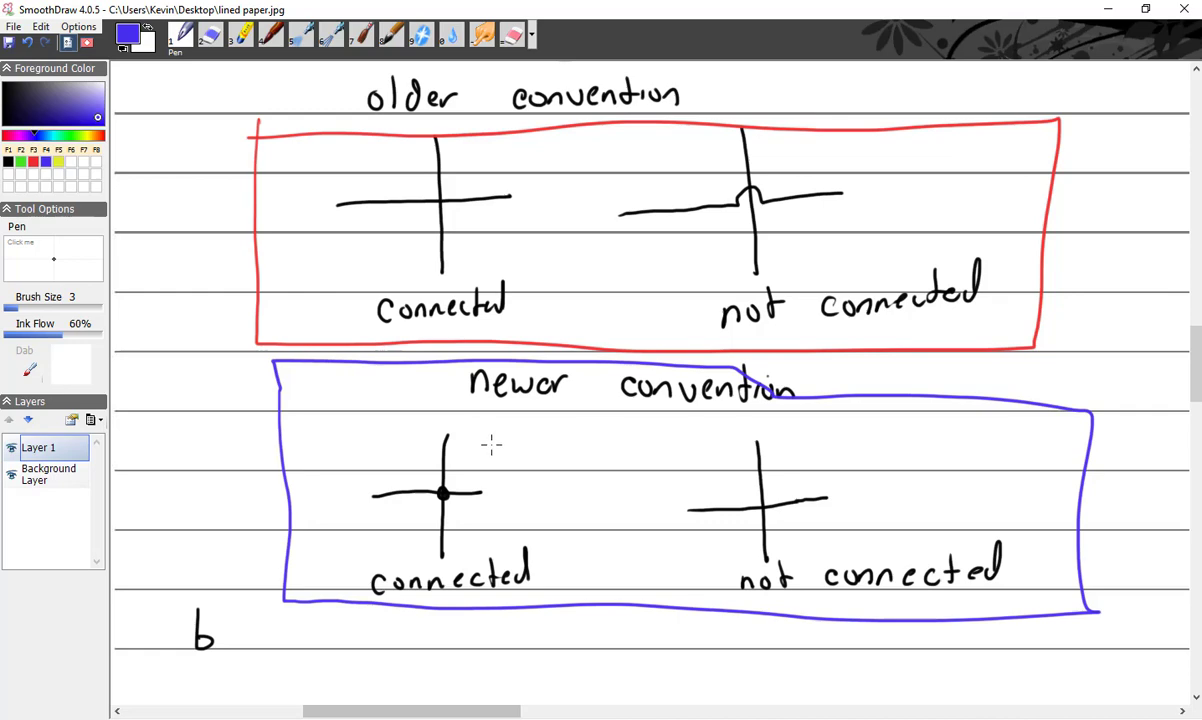
scroll(491, 445, down, 3)
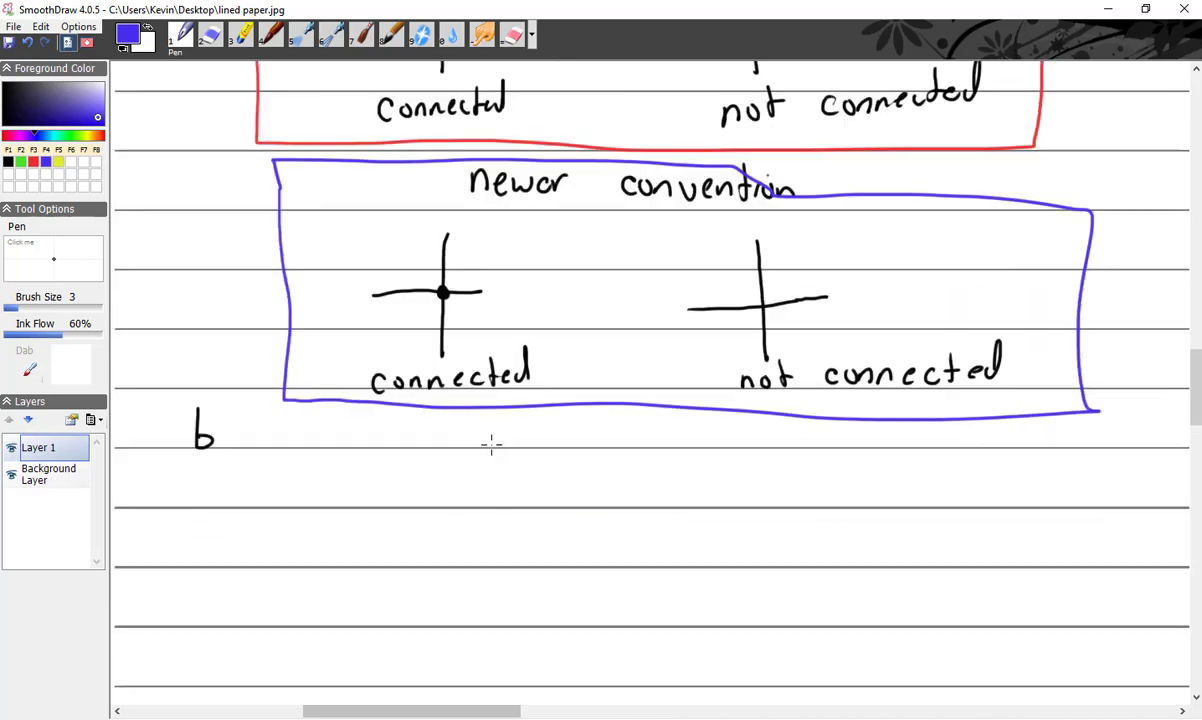
click(9, 161)
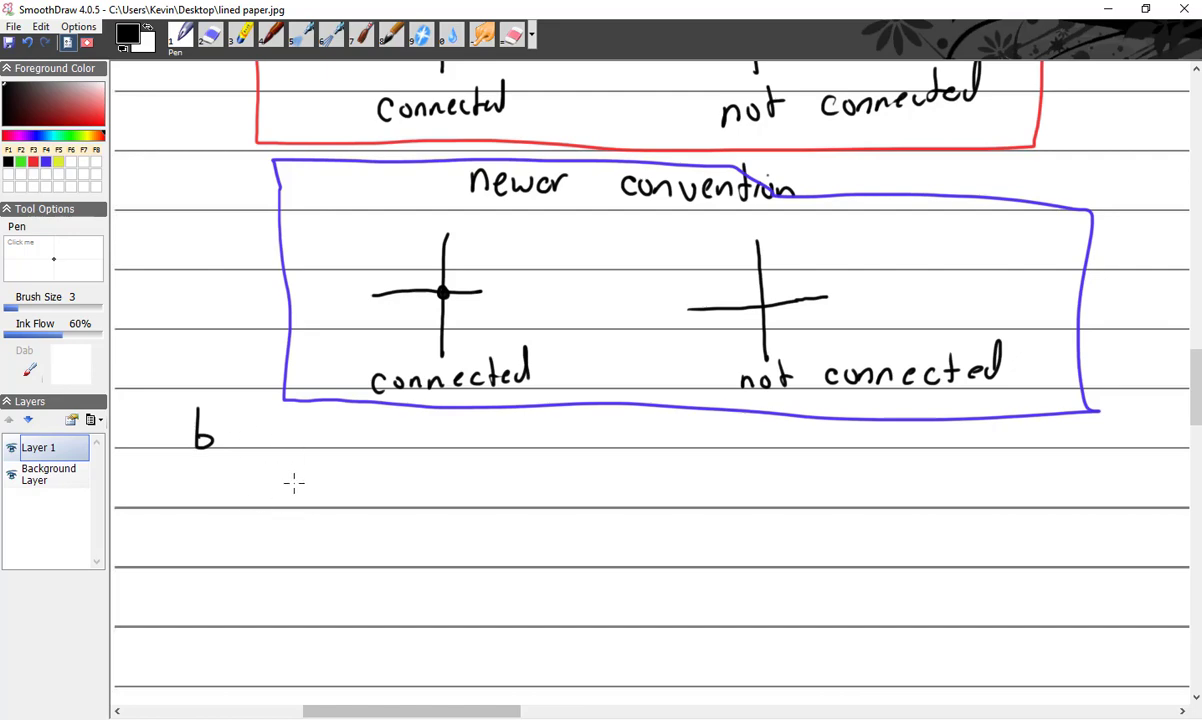
Step: Write "Shielded Wires" and sketch a single wire with small rings at both ends
mouse_move(309, 464)
mouse_down()
mouse_move(293, 497)
mouse_move(325, 484)
mouse_move(340, 501)
mouse_move(416, 486)
mouse_move(470, 496)
mouse_up()
mouse_move(543, 472)
mouse_down()
mouse_move(552, 496)
mouse_move(640, 490)
mouse_up()
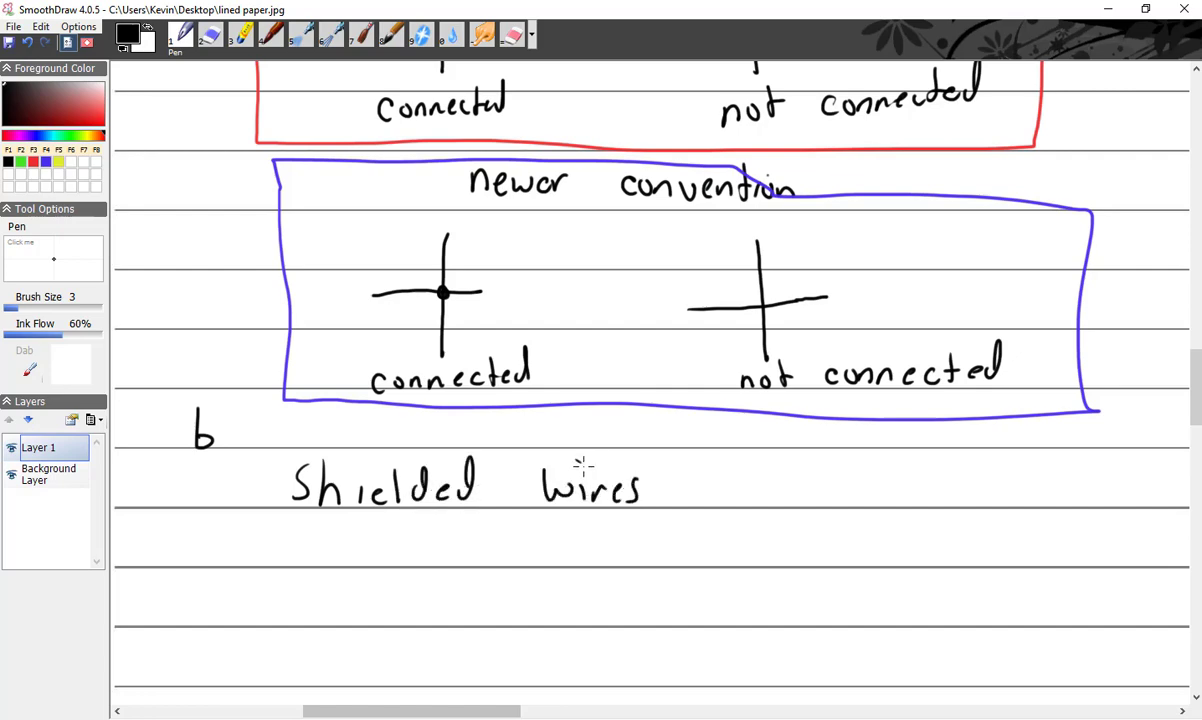
scroll(595, 458, down, 3)
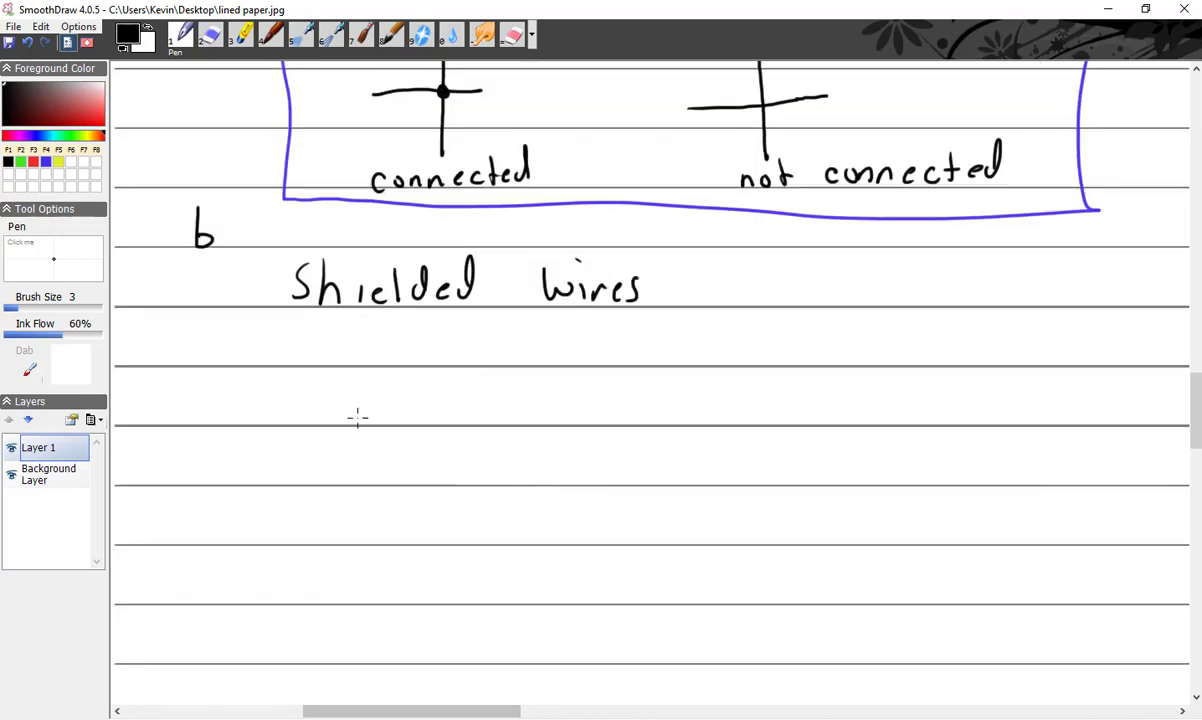
drag(329, 401, 811, 399)
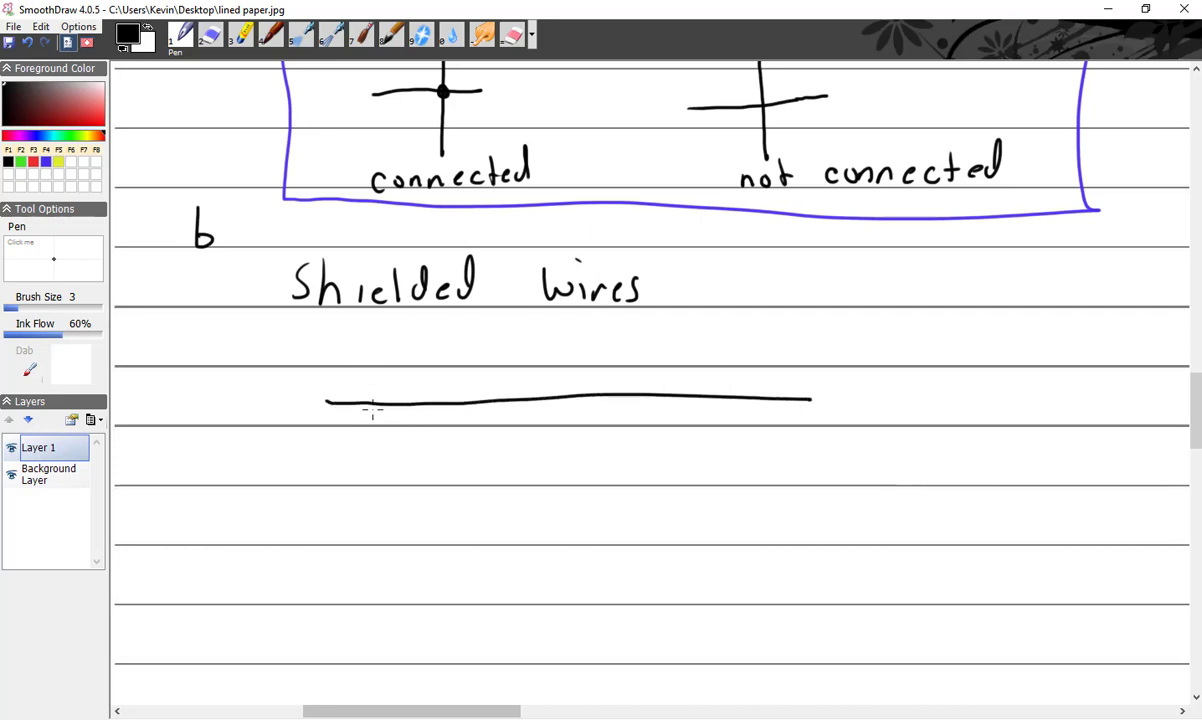
mouse_move(374, 393)
mouse_down()
mouse_move(362, 408)
mouse_move(375, 393)
mouse_up()
drag(779, 391, 780, 390)
Step: Draw two parallel wires twisted together with figure-eight loops
drag(341, 500, 757, 494)
drag(341, 540, 756, 536)
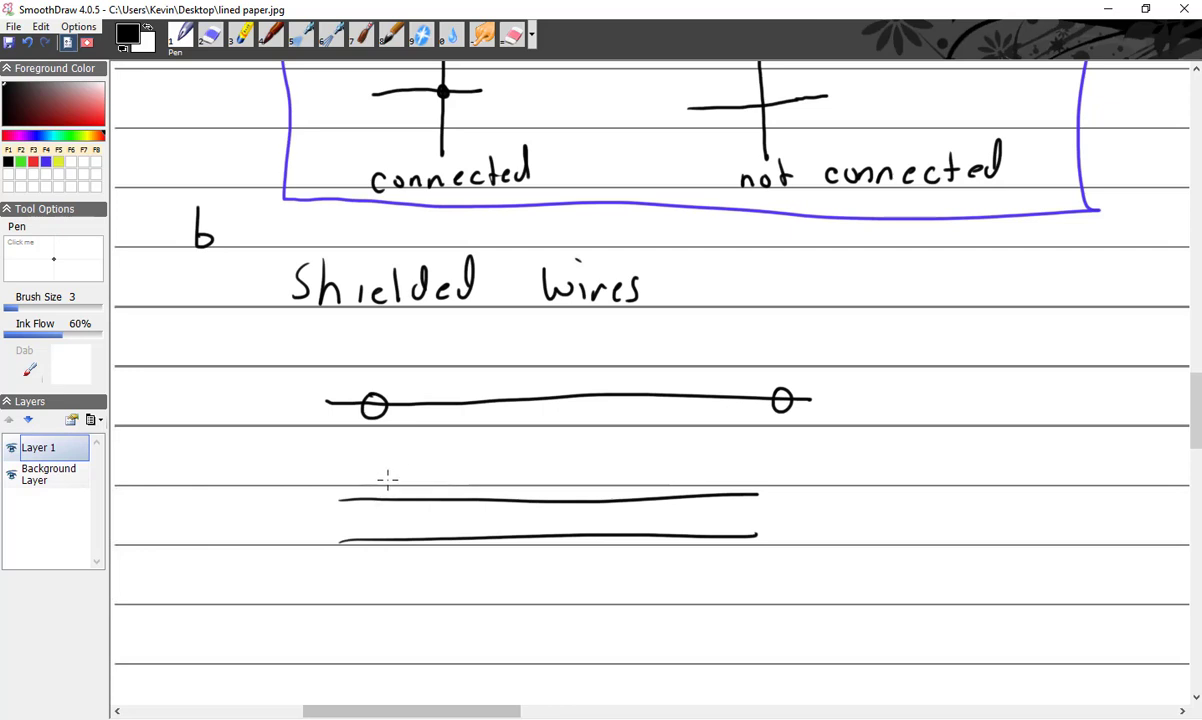
mouse_move(386, 479)
mouse_down()
mouse_move(380, 515)
mouse_move(392, 512)
mouse_move(386, 480)
mouse_up()
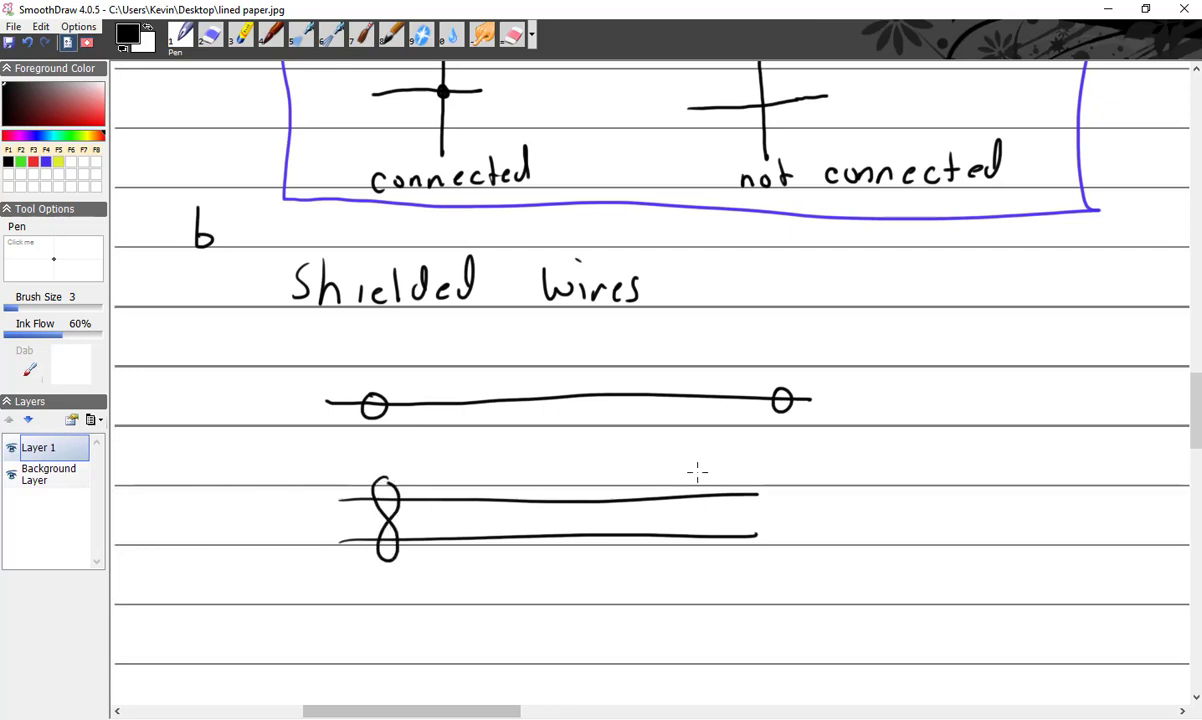
mouse_move(695, 470)
mouse_down()
mouse_move(703, 548)
mouse_move(712, 490)
mouse_move(724, 541)
mouse_up()
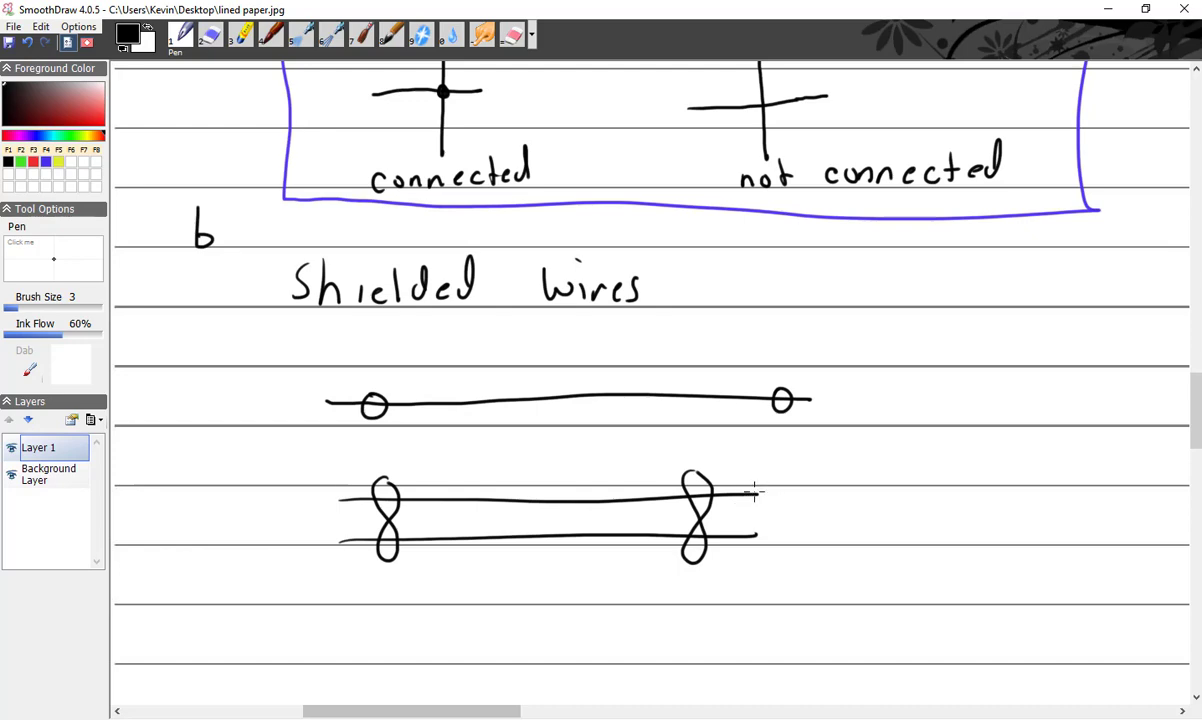
scroll(846, 500, down, 1)
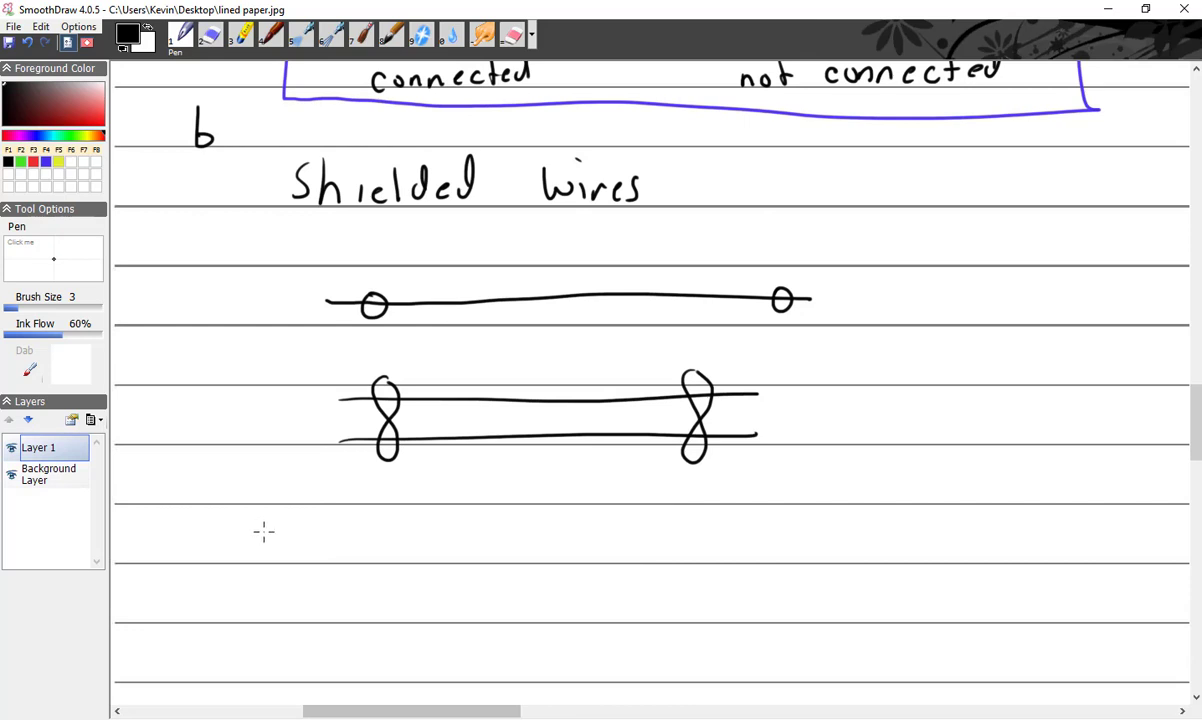
Step: Start note 1 with "outer braiding (stainless steel)"
mouse_move(264, 531)
mouse_down()
mouse_move(269, 550)
mouse_move(357, 537)
mouse_move(502, 556)
mouse_up()
mouse_move(520, 546)
mouse_down()
mouse_move(525, 529)
mouse_move(539, 556)
mouse_up()
mouse_move(545, 545)
mouse_down()
mouse_move(556, 556)
mouse_move(548, 575)
mouse_up()
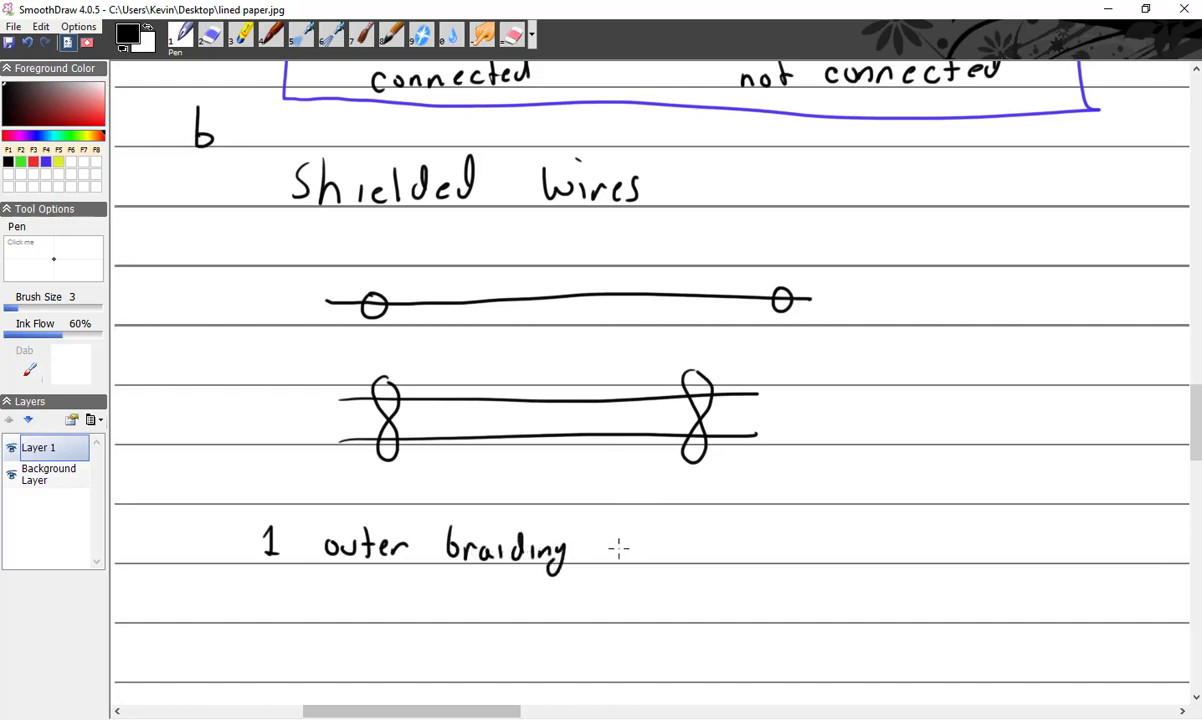
mouse_move(602, 531)
mouse_down()
mouse_move(600, 561)
mouse_move(614, 558)
mouse_up()
mouse_move(631, 532)
mouse_down()
mouse_move(633, 560)
mouse_move(641, 542)
mouse_up()
drag(652, 547, 660, 558)
drag(665, 558, 688, 558)
drag(690, 553, 750, 560)
mouse_move(768, 532)
mouse_down()
mouse_move(770, 560)
mouse_move(778, 542)
mouse_up()
drag(782, 552, 827, 566)
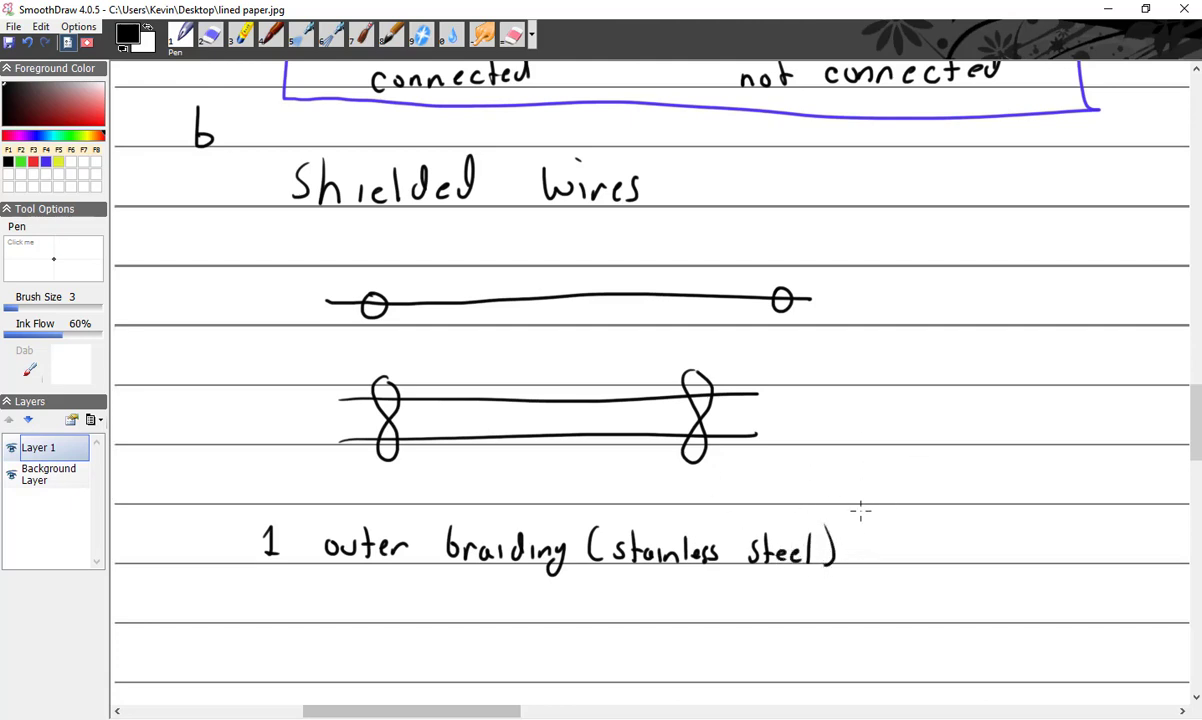
Step: Continue with "is grounded at both ends and insulated from the center conductor"
mouse_move(880, 543)
mouse_down()
mouse_move(879, 563)
mouse_move(1000, 562)
mouse_up()
drag(1010, 552, 1082, 560)
drag(1090, 530, 1092, 560)
drag(1084, 542, 1104, 542)
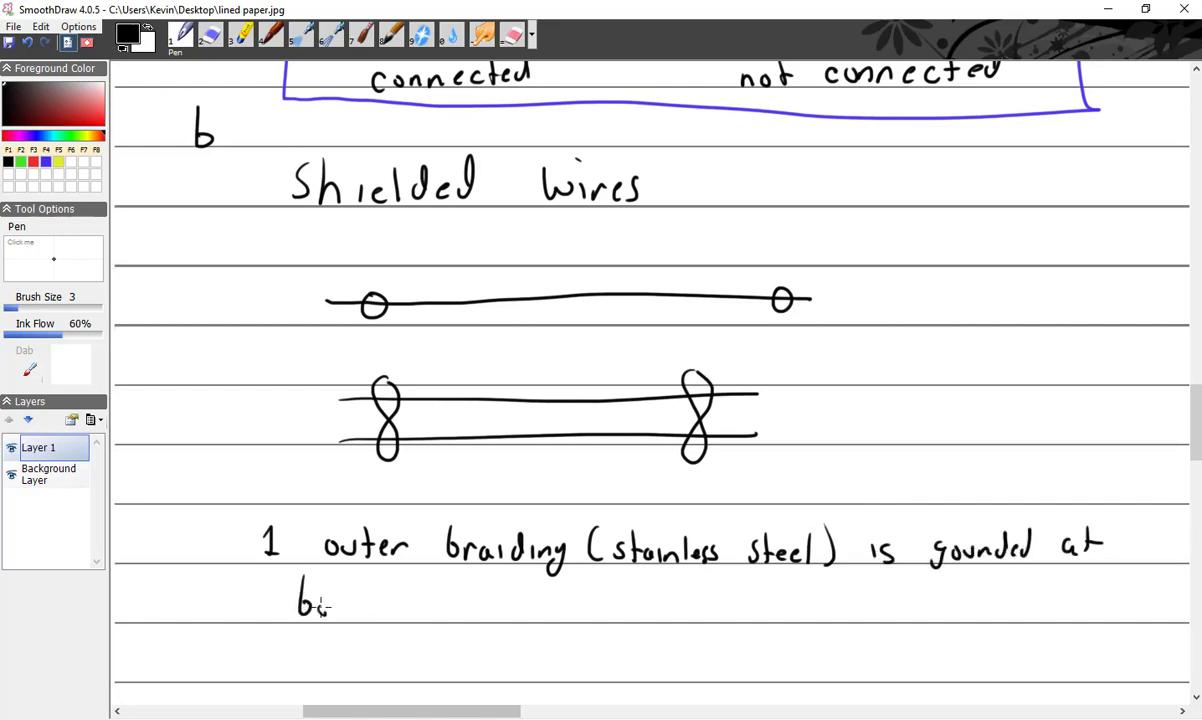
mouse_move(329, 604)
mouse_down()
mouse_move(443, 601)
mouse_move(466, 619)
mouse_up()
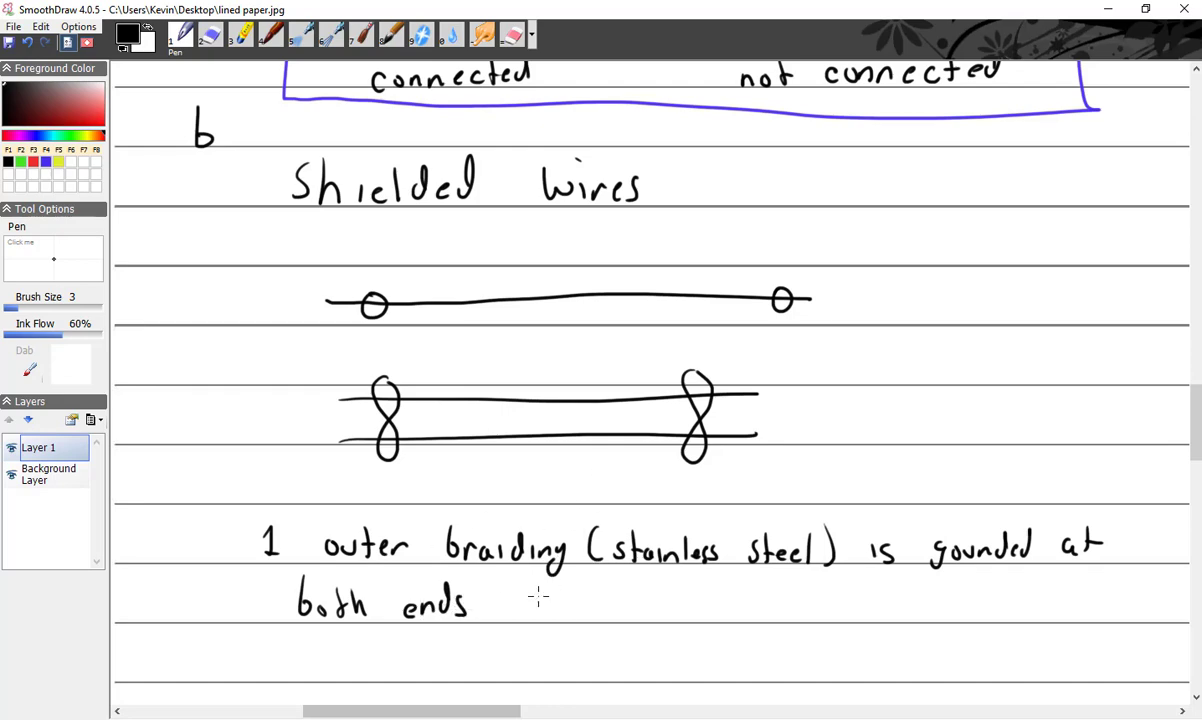
mouse_move(526, 600)
mouse_down()
mouse_move(512, 610)
mouse_move(543, 613)
mouse_up()
mouse_move(552, 610)
mouse_down()
mouse_move(556, 590)
mouse_move(612, 612)
mouse_move(702, 610)
mouse_move(716, 594)
mouse_move(746, 616)
mouse_move(782, 618)
mouse_move(852, 596)
mouse_move(1046, 620)
mouse_move(1138, 590)
mouse_move(1160, 604)
mouse_up()
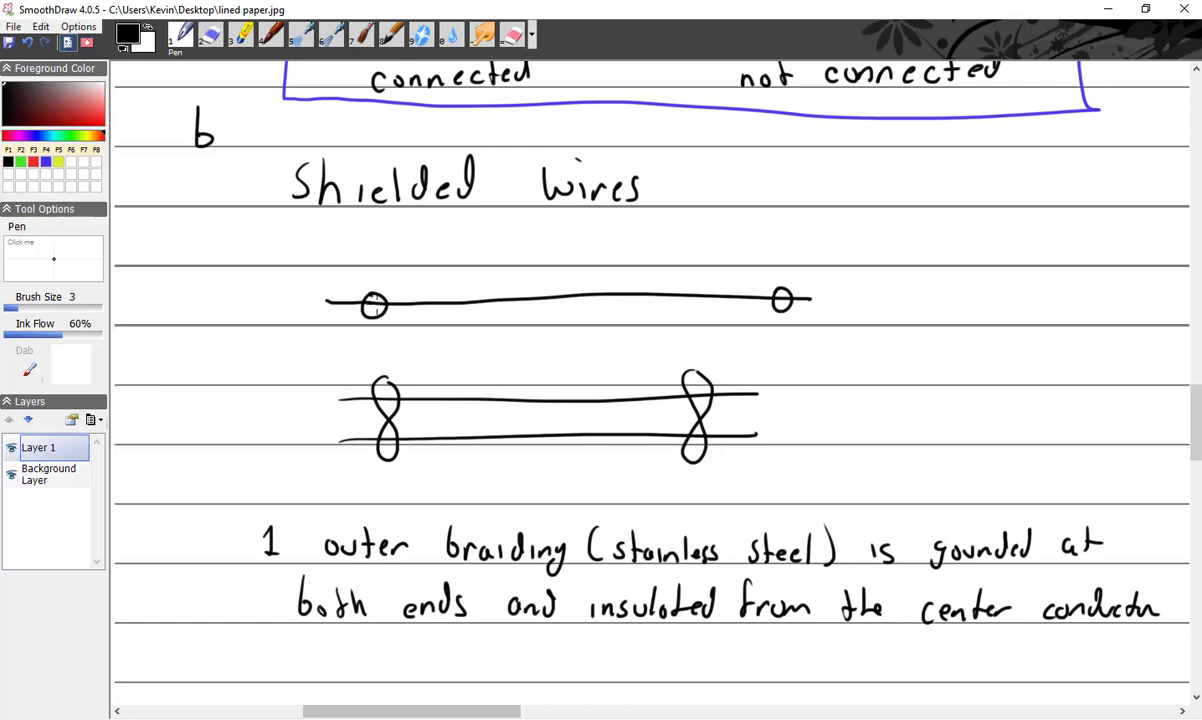
Step: Draw wavy leads to ground symbols from the right and left rings of the top wire
drag(781, 300, 806, 374)
mouse_move(354, 318)
mouse_down()
mouse_move(310, 350)
mouse_move(330, 340)
mouse_up()
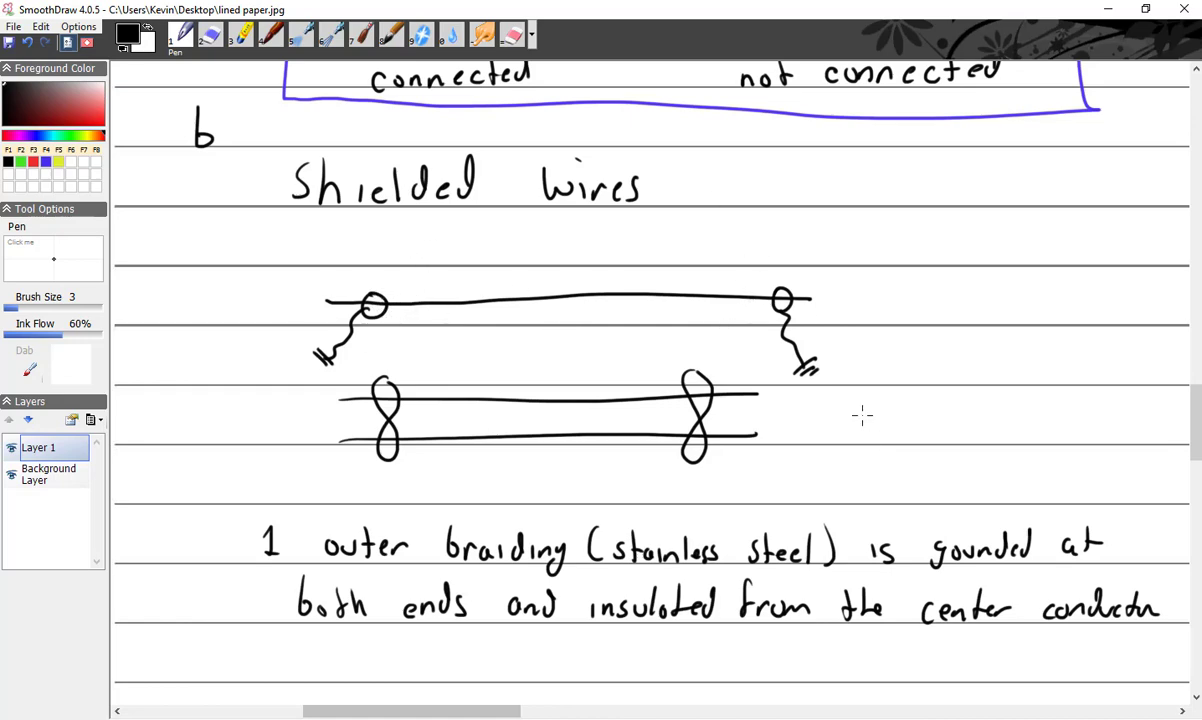
Step: Write the new point heading "Resistors" and retrace its item number
scroll(847, 515, down, 2)
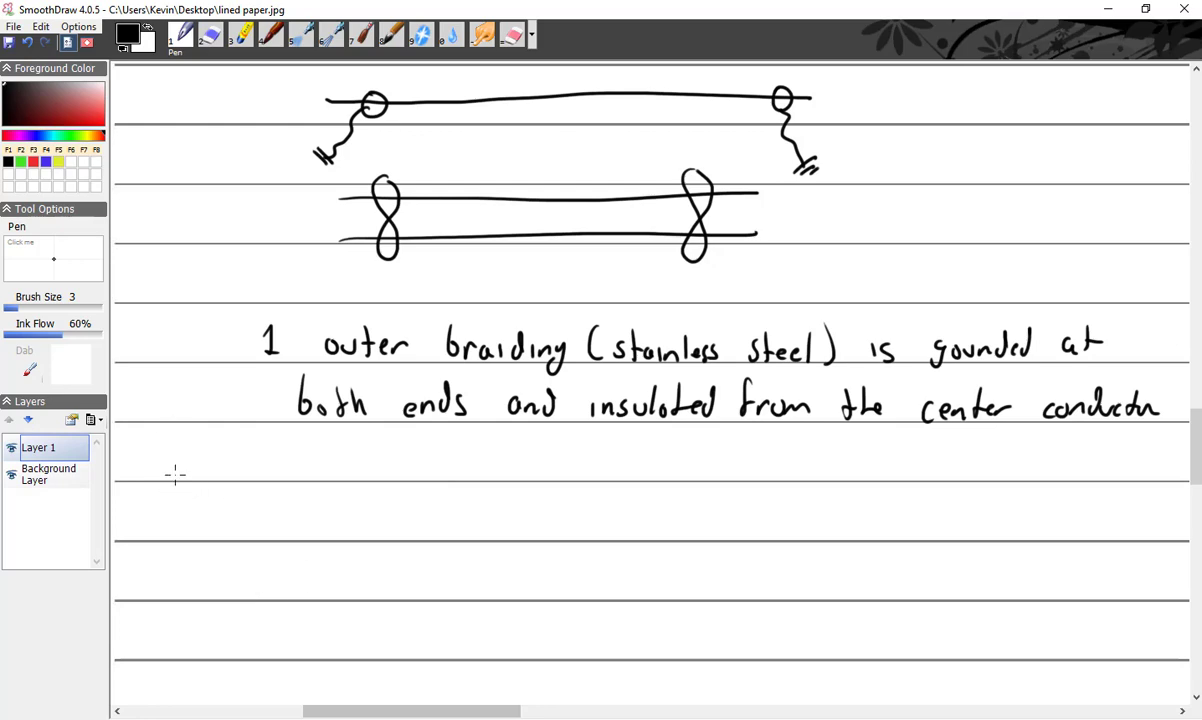
drag(172, 441, 178, 470)
mouse_move(243, 442)
mouse_down()
mouse_move(252, 476)
mouse_move(351, 456)
mouse_move(384, 461)
mouse_move(383, 478)
mouse_up()
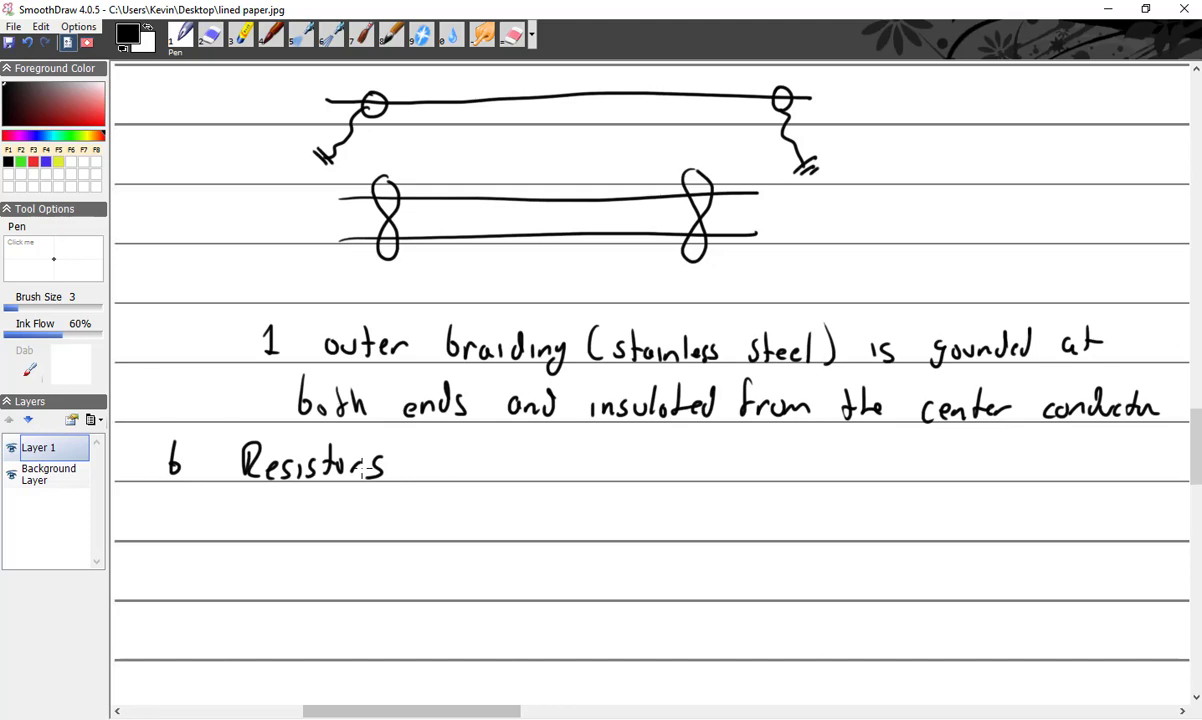
drag(174, 446, 198, 472)
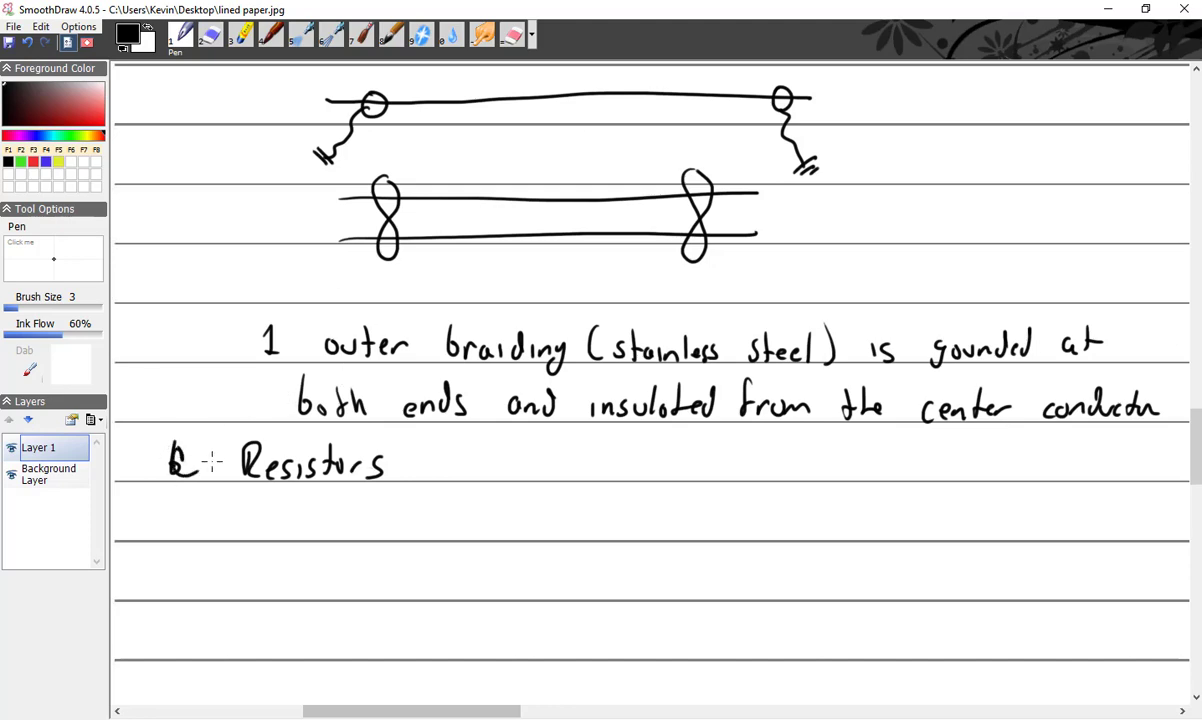
Step: List "i Fixed" with a zigzag resistor symbol beside it
click(280, 511)
drag(280, 518, 282, 535)
mouse_move(345, 504)
mouse_down()
mouse_move(345, 535)
mouse_move(364, 504)
mouse_up()
mouse_move(347, 520)
mouse_down()
mouse_move(384, 522)
mouse_move(366, 533)
mouse_up()
drag(374, 512, 391, 533)
mouse_move(391, 512)
mouse_down()
mouse_move(375, 533)
mouse_move(408, 532)
mouse_up()
mouse_move(432, 514)
mouse_down()
mouse_move(441, 495)
mouse_move(441, 533)
mouse_up()
mouse_move(533, 521)
mouse_down()
mouse_move(643, 531)
mouse_move(700, 509)
mouse_up()
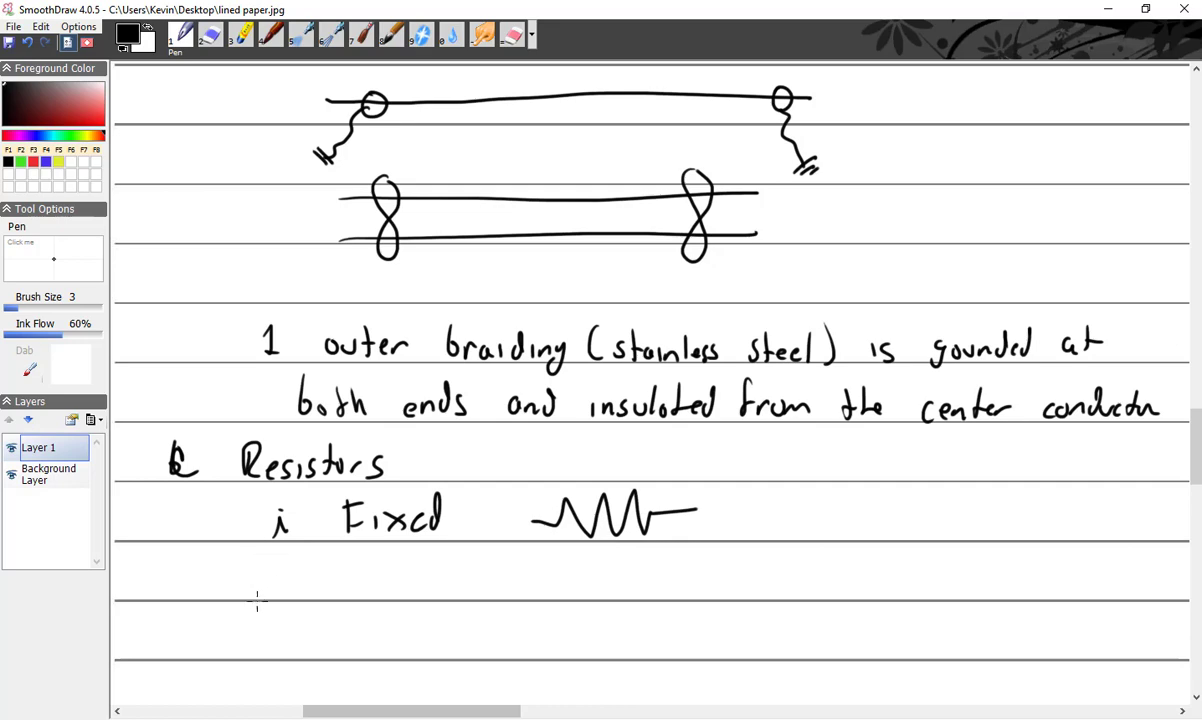
Step: Write "ii Adjustable" on the line below Fixed
mouse_move(258, 597)
mouse_down()
mouse_move(358, 585)
mouse_move(378, 600)
mouse_move(459, 569)
mouse_move(538, 588)
mouse_up()
click(274, 565)
click(313, 562)
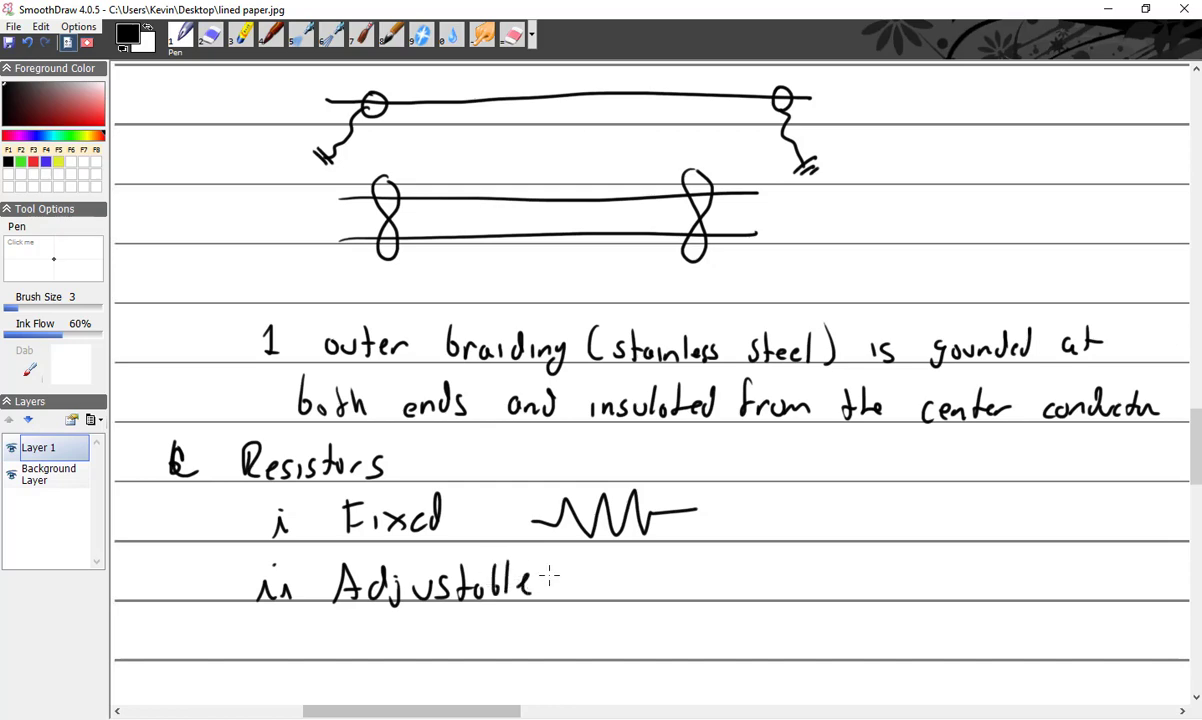
Step: Write the heading "1 Rheostat vs Potentiometer" under Adjustable
scroll(549, 574, down, 3)
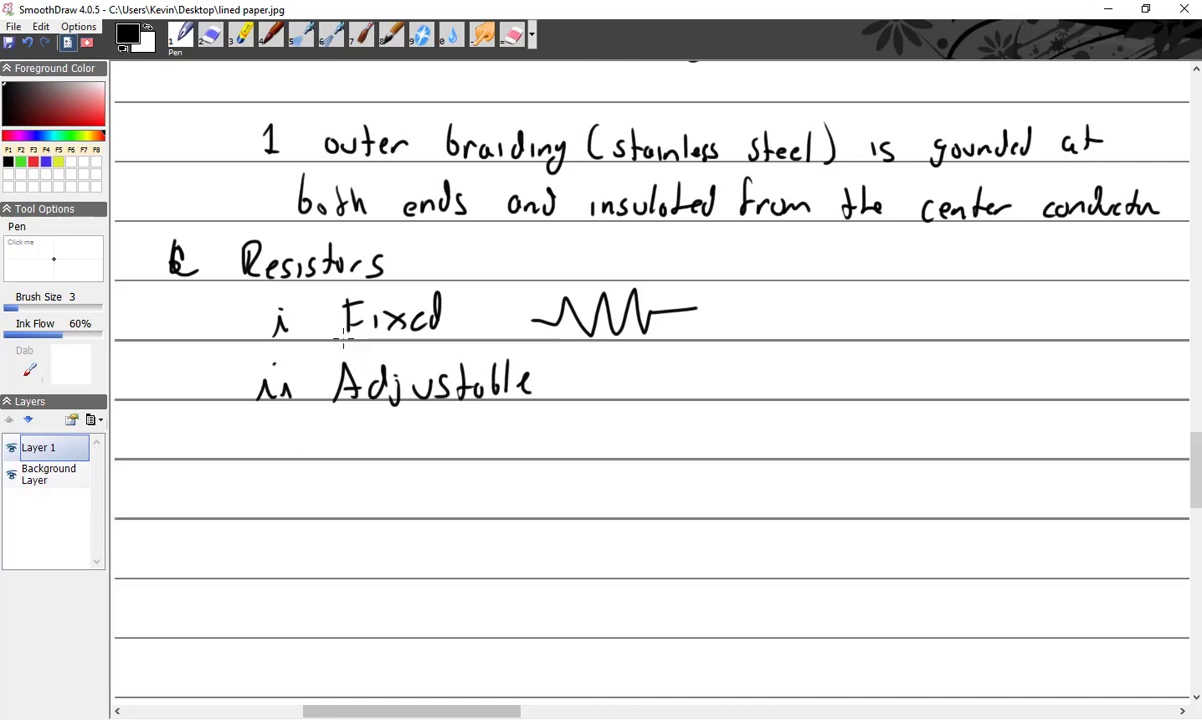
mouse_move(340, 432)
mouse_down()
mouse_move(328, 446)
mouse_move(386, 436)
mouse_move(393, 452)
mouse_move(445, 440)
mouse_move(486, 452)
mouse_up()
mouse_move(478, 432)
mouse_down()
mouse_move(497, 432)
mouse_move(508, 452)
mouse_up()
mouse_move(518, 418)
mouse_down()
mouse_move(520, 452)
mouse_move(530, 430)
mouse_move(580, 432)
mouse_move(586, 452)
mouse_up()
drag(645, 418, 648, 456)
mouse_move(645, 418)
mouse_down()
mouse_move(650, 436)
mouse_move(754, 452)
mouse_move(786, 440)
mouse_move(845, 460)
mouse_move(872, 438)
mouse_move(917, 440)
mouse_up()
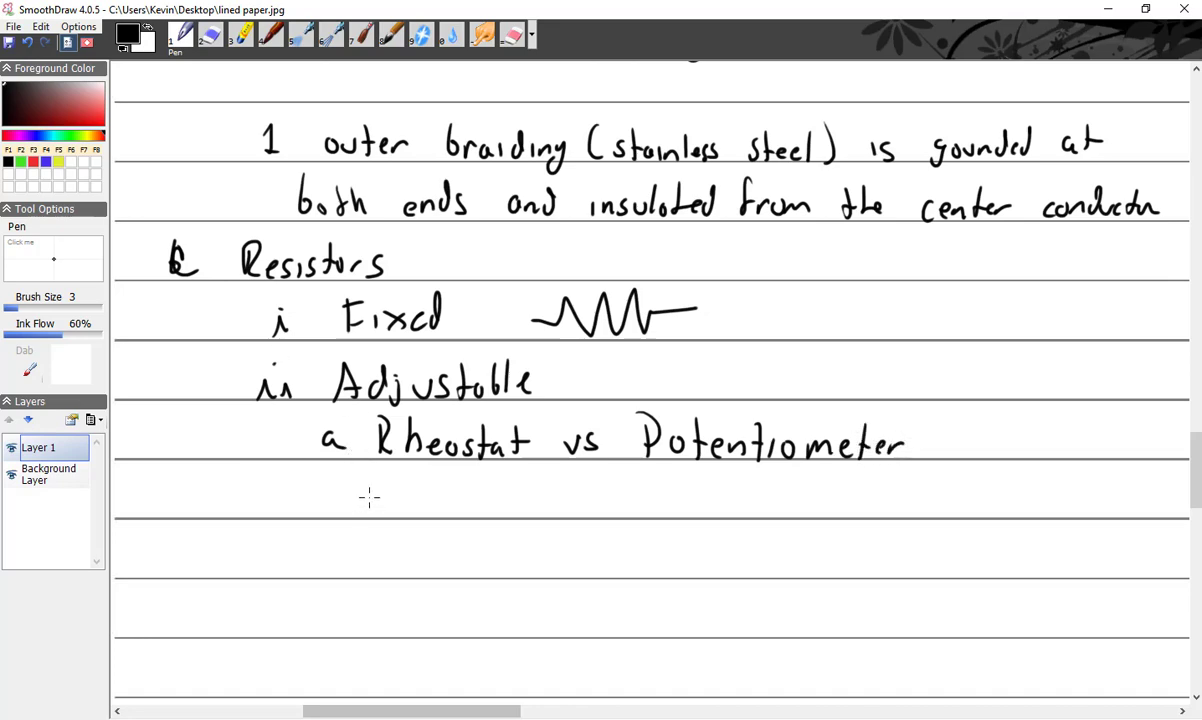
mouse_move(320, 428)
mouse_down()
mouse_move(334, 425)
mouse_move(322, 450)
mouse_up()
Step: Begin point a: "a rheostat is variable resistor used"
drag(379, 497, 383, 512)
mouse_move(454, 490)
mouse_down()
mouse_move(459, 508)
mouse_move(507, 480)
mouse_move(540, 497)
mouse_move(592, 490)
mouse_move(661, 513)
mouse_up()
drag(679, 497, 668, 514)
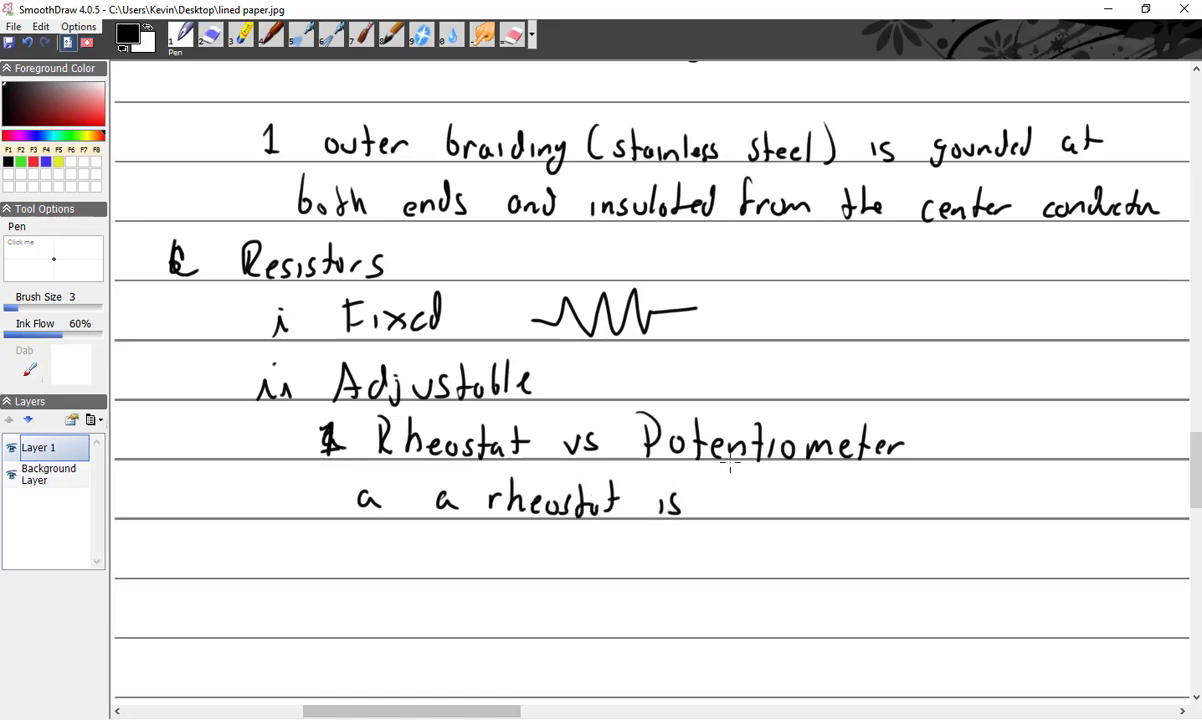
drag(735, 493, 832, 512)
drag(840, 490, 855, 512)
drag(860, 506, 988, 505)
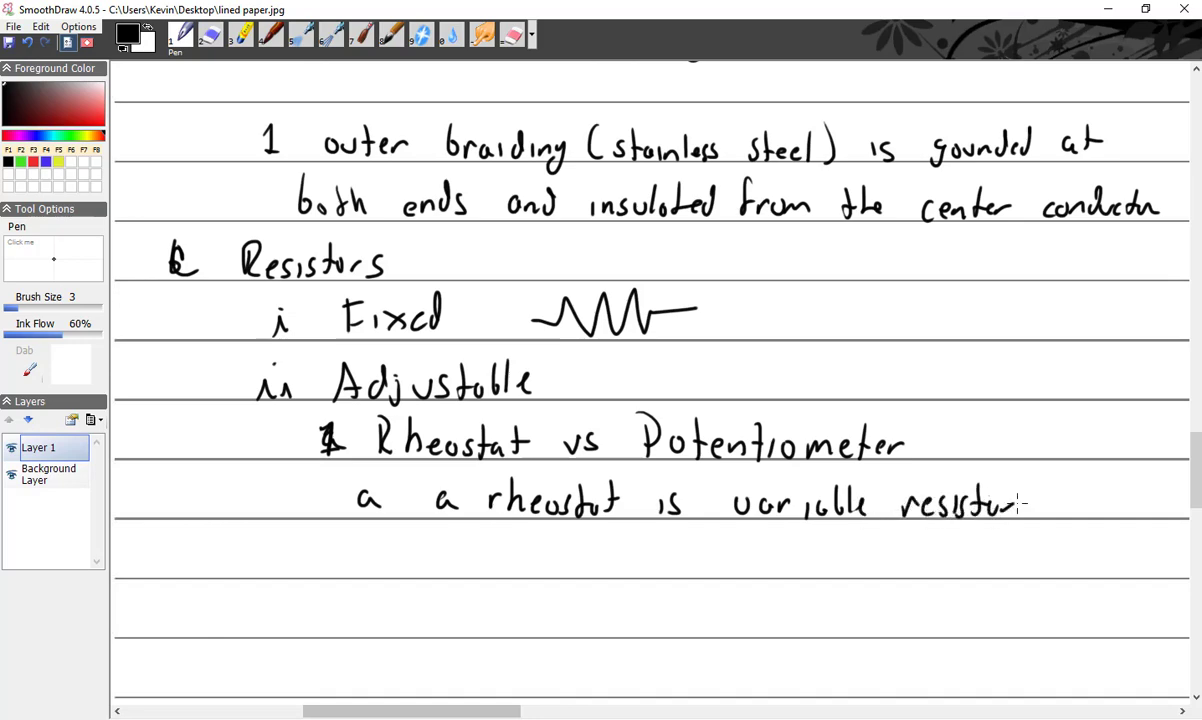
drag(1019, 507, 1023, 508)
drag(1050, 497, 1108, 508)
Step: Finish the sentence with "to control power to a load" on the next line
mouse_move(376, 538)
mouse_down()
mouse_move(378, 565)
mouse_move(386, 547)
mouse_up()
drag(390, 552, 401, 553)
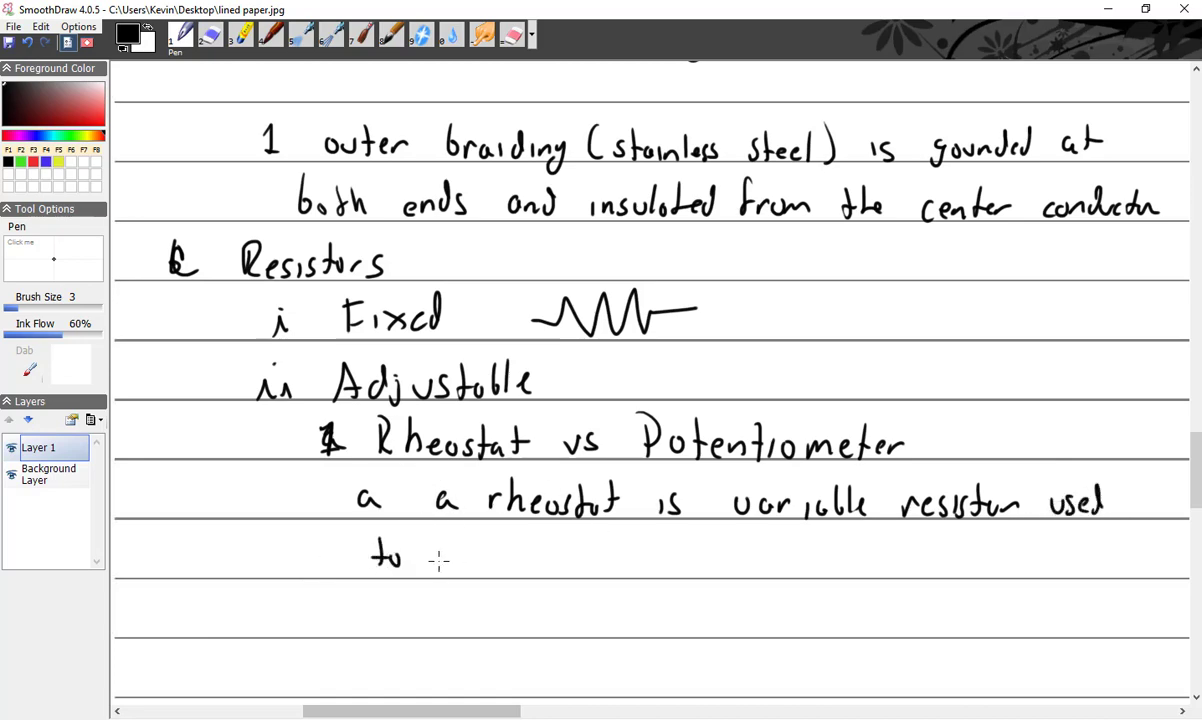
mouse_move(447, 554)
mouse_down()
mouse_move(448, 568)
mouse_move(489, 568)
mouse_up()
mouse_move(497, 546)
mouse_down()
mouse_move(499, 568)
mouse_move(521, 556)
mouse_move(538, 566)
mouse_up()
mouse_move(547, 540)
mouse_down()
mouse_move(548, 568)
mouse_move(585, 590)
mouse_move(600, 566)
mouse_up()
drag(606, 556, 726, 570)
drag(742, 562, 856, 570)
mouse_move(872, 558)
mouse_down()
mouse_move(866, 570)
mouse_move(890, 572)
mouse_up()
drag(905, 535, 903, 572)
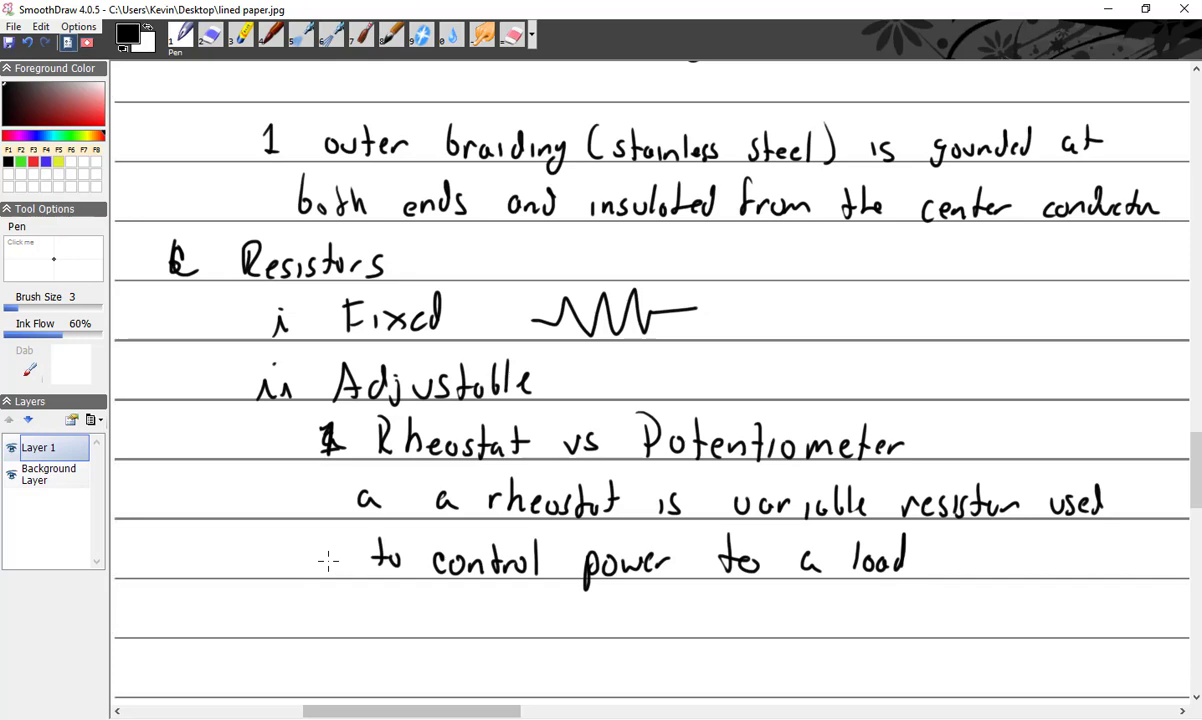
Step: Put a period after "load" and write "the correct term for the common terminal is the slider"
scroll(328, 561, down, 3)
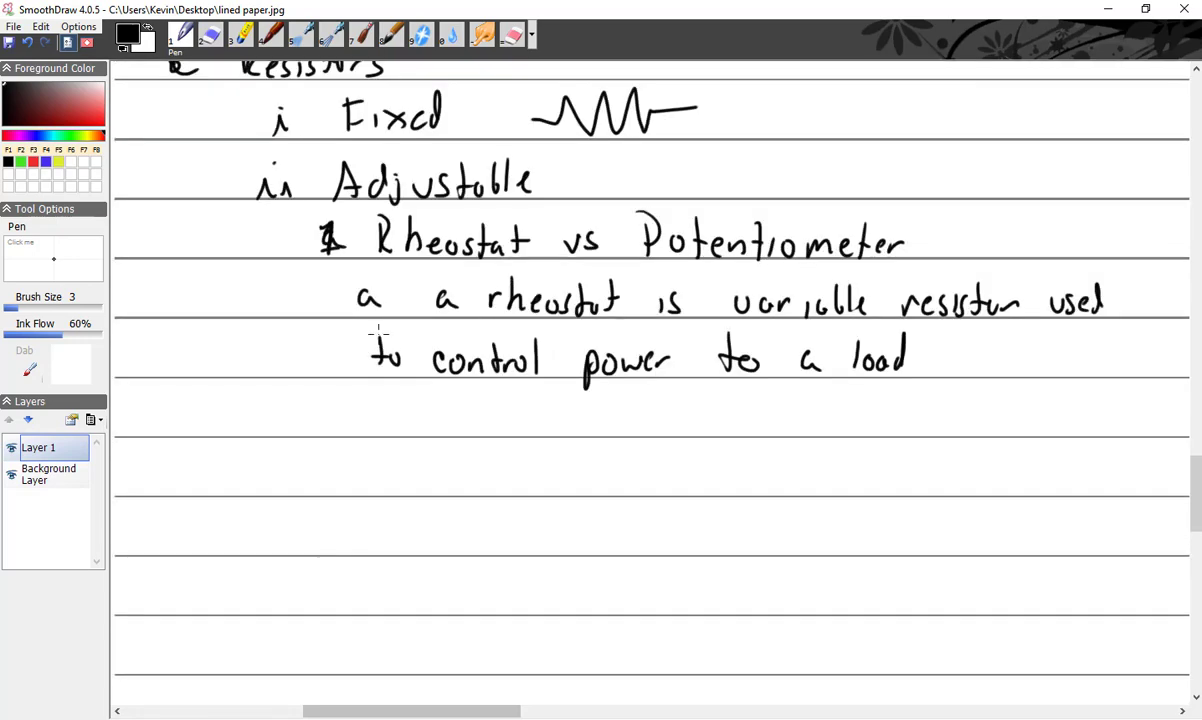
click(920, 368)
drag(978, 349, 1148, 358)
mouse_move(256, 395)
mouse_down()
mouse_move(256, 431)
mouse_move(327, 422)
mouse_up()
mouse_move(384, 393)
mouse_down()
mouse_move(376, 430)
mouse_move(418, 410)
mouse_move(474, 428)
mouse_move(482, 407)
mouse_up()
mouse_move(488, 390)
mouse_down()
mouse_move(503, 428)
mouse_move(524, 424)
mouse_up()
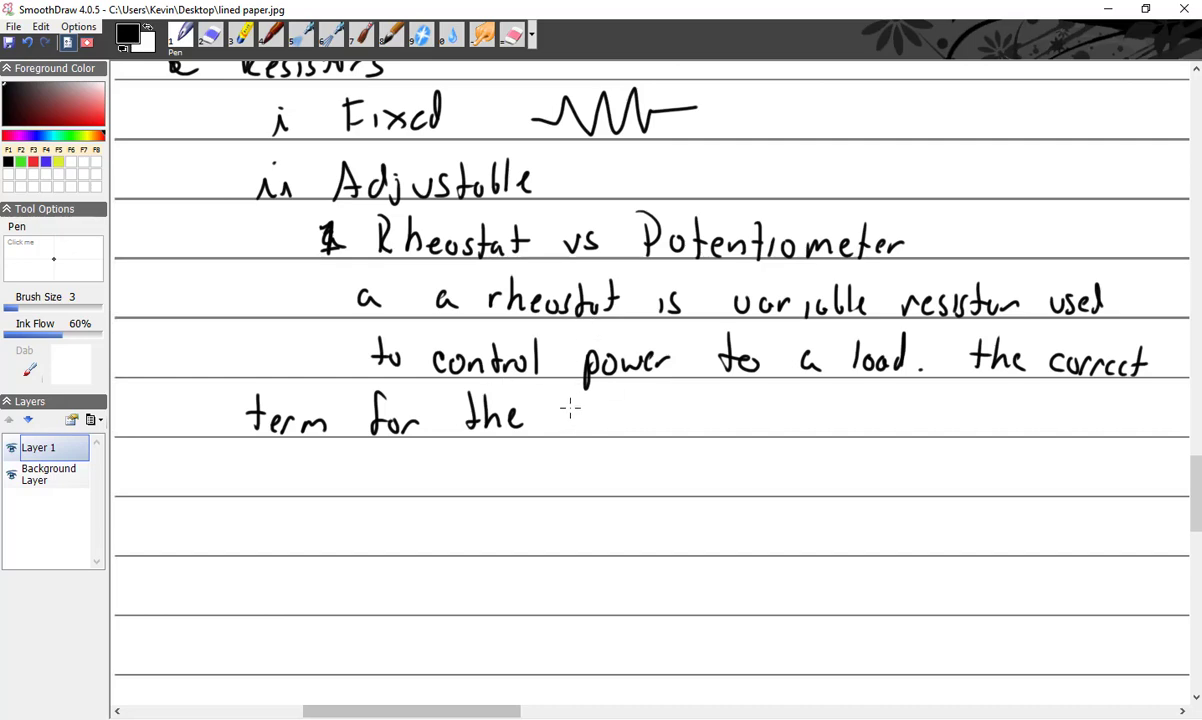
mouse_move(590, 410)
mouse_down()
mouse_move(582, 424)
mouse_move(719, 421)
mouse_move(730, 408)
mouse_move(797, 425)
mouse_move(840, 400)
mouse_move(848, 428)
mouse_move(888, 432)
mouse_move(960, 410)
mouse_move(1002, 420)
mouse_move(1092, 407)
mouse_up()
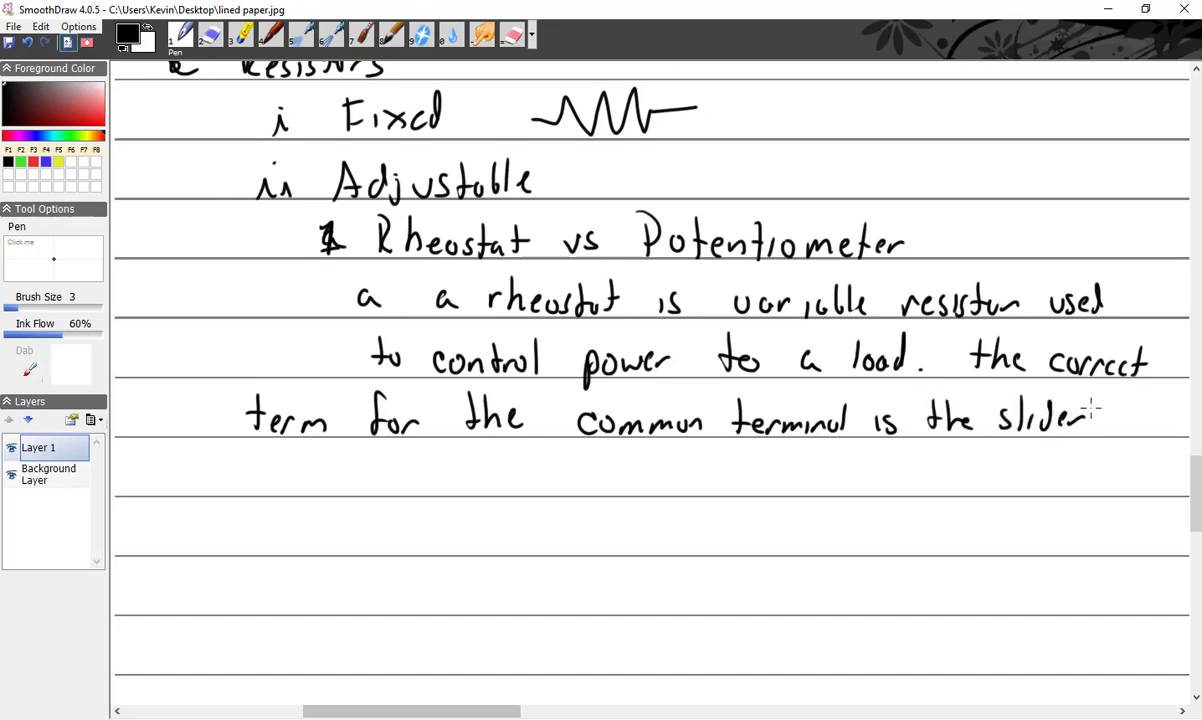
key(alt+Tab)
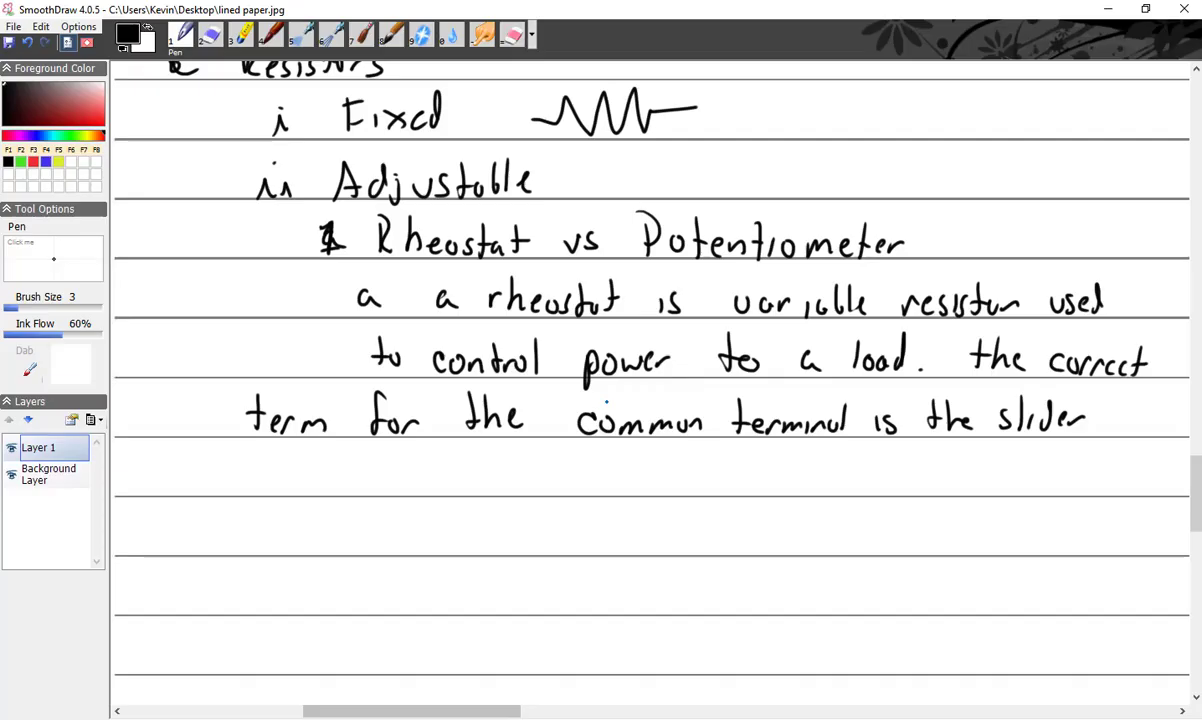
Step: Handwrite point 'b a potentiometer uses all 3 terminals'
drag(238, 457, 243, 486)
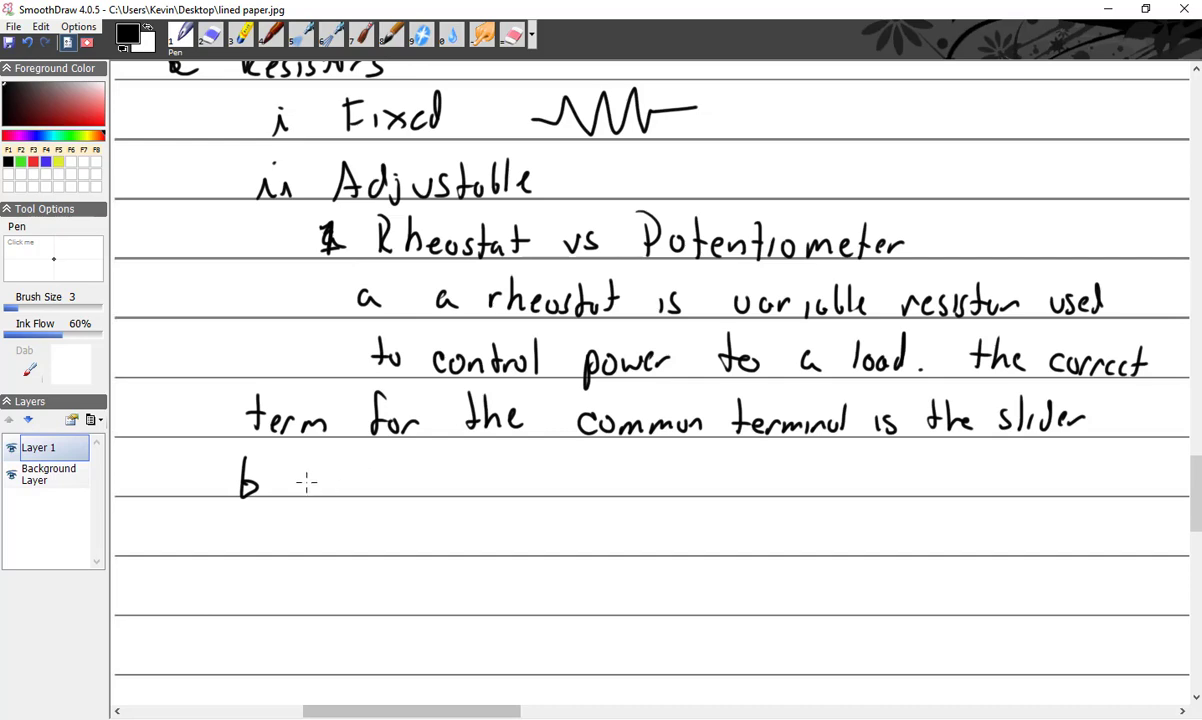
mouse_move(326, 474)
mouse_down()
mouse_move(328, 492)
mouse_move(362, 505)
mouse_move(432, 475)
mouse_move(537, 485)
mouse_move(530, 458)
mouse_move(545, 468)
mouse_move(562, 452)
mouse_move(621, 445)
mouse_move(687, 464)
mouse_move(677, 470)
mouse_up()
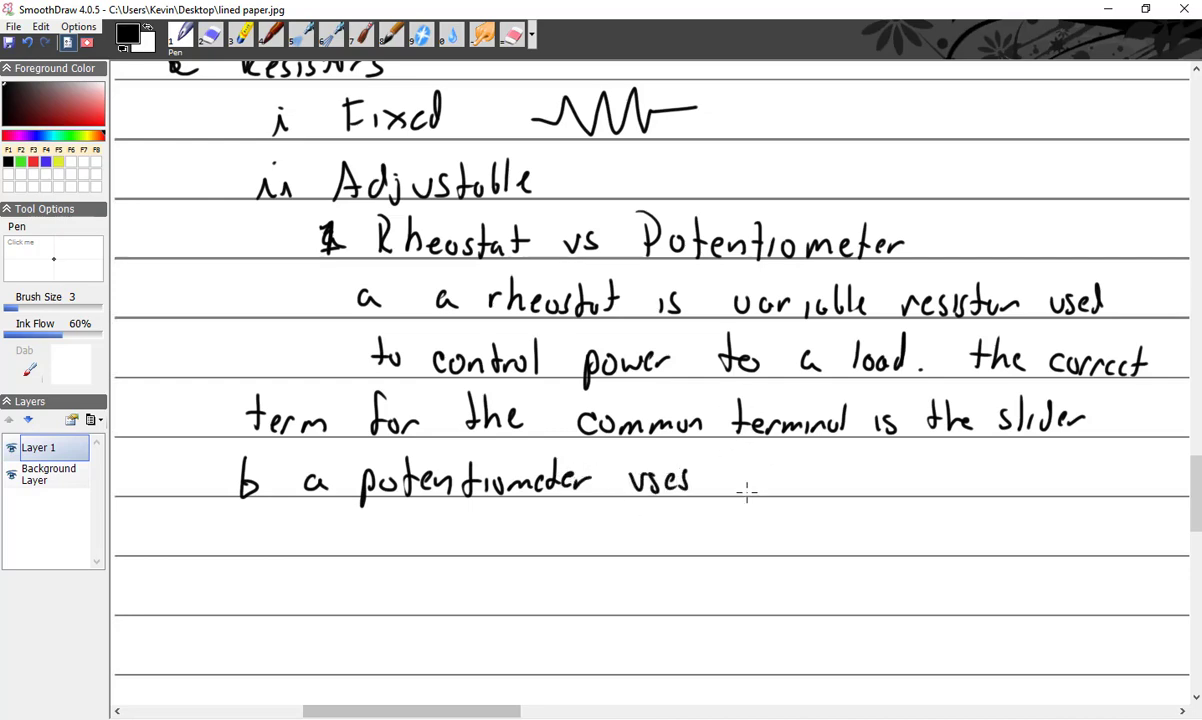
drag(752, 478, 768, 494)
mouse_move(777, 462)
mouse_down()
mouse_move(778, 494)
mouse_move(826, 490)
mouse_up()
mouse_move(880, 460)
mouse_down()
mouse_move(878, 490)
mouse_move(962, 488)
mouse_up()
drag(966, 488, 1004, 486)
drag(1006, 462, 1012, 472)
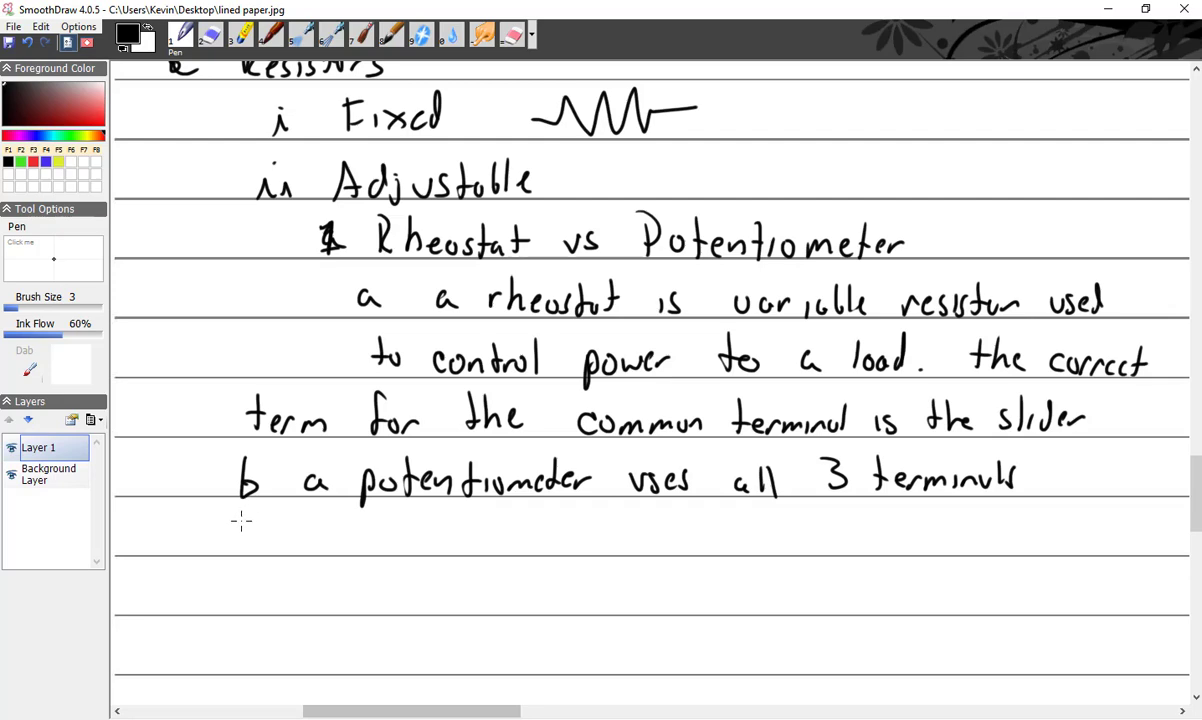
Step: Start point c: 'Potentiometers and rheostats are made the same way but'
drag(258, 530, 259, 551)
mouse_move(318, 518)
mouse_down()
mouse_move(319, 555)
mouse_move(321, 532)
mouse_move(350, 551)
mouse_move(356, 526)
mouse_up()
mouse_move(369, 514)
mouse_down()
mouse_move(371, 555)
mouse_move(388, 531)
mouse_move(424, 545)
mouse_move(443, 530)
mouse_move(539, 532)
mouse_move(558, 548)
mouse_move(750, 538)
mouse_move(760, 548)
mouse_move(797, 533)
mouse_move(811, 548)
mouse_move(1000, 545)
mouse_move(1040, 530)
mouse_move(1092, 548)
mouse_move(1127, 531)
mouse_move(1172, 537)
mouse_up()
mouse_move(237, 588)
mouse_down()
mouse_move(252, 602)
mouse_move(268, 590)
mouse_up()
drag(270, 592, 292, 628)
drag(333, 582, 380, 603)
drag(370, 590, 395, 592)
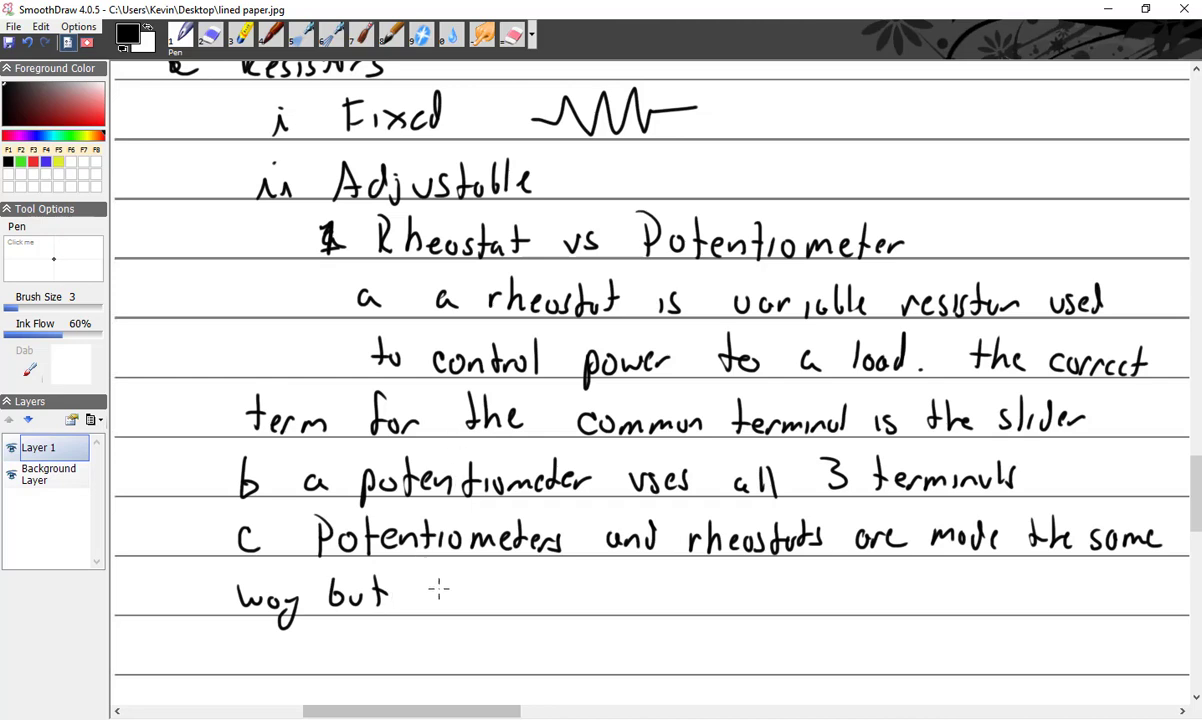
Step: Finish point c with 'rheostats are usually much "beefier"'
mouse_move(434, 586)
mouse_down()
mouse_move(435, 606)
mouse_move(449, 588)
mouse_move(466, 606)
mouse_up()
drag(466, 598, 508, 597)
mouse_move(520, 590)
mouse_down()
mouse_move(514, 602)
mouse_move(530, 604)
mouse_up()
drag(545, 596, 556, 604)
drag(548, 592, 568, 592)
mouse_move(584, 594)
mouse_down()
mouse_move(578, 604)
mouse_move(636, 606)
mouse_up()
drag(644, 594, 730, 604)
drag(745, 590, 778, 604)
drag(785, 580, 786, 606)
mouse_move(795, 580)
mouse_down()
mouse_move(796, 606)
mouse_move(812, 614)
mouse_move(892, 604)
mouse_move(914, 580)
mouse_move(928, 604)
mouse_move(958, 598)
mouse_up()
mouse_move(965, 586)
mouse_down()
mouse_move(965, 598)
mouse_move(1020, 604)
mouse_up()
mouse_move(1044, 582)
mouse_down()
mouse_move(1036, 606)
mouse_move(1064, 604)
mouse_up()
drag(1080, 592, 1128, 592)
drag(1135, 580, 1136, 592)
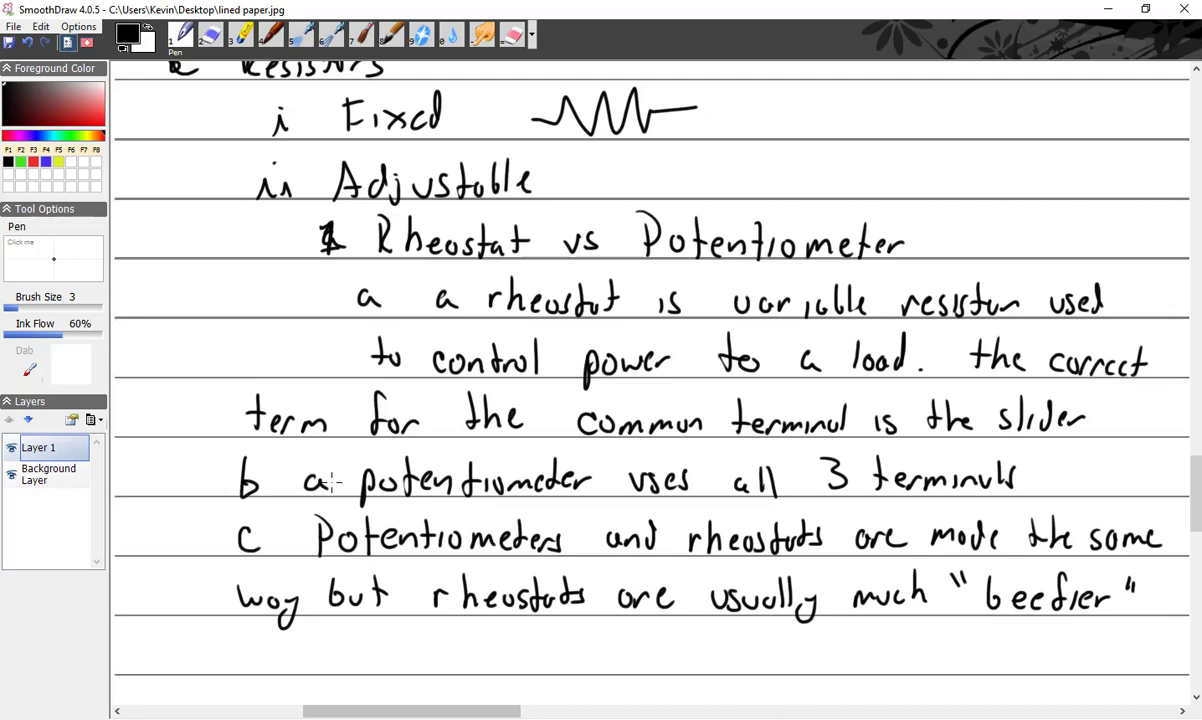
Step: Write the heading '2 Rheostat' on a new line
scroll(333, 482, down, 1)
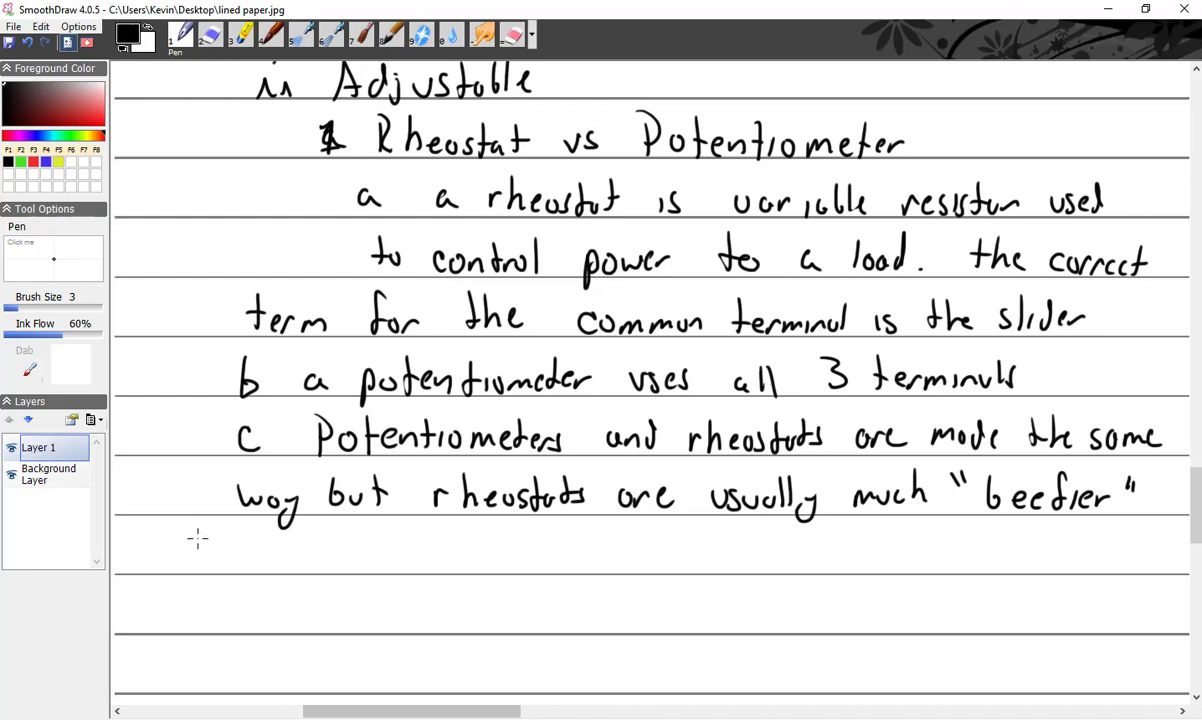
drag(196, 538, 215, 569)
mouse_move(278, 547)
mouse_down()
mouse_move(283, 576)
mouse_move(335, 568)
mouse_up()
mouse_move(338, 562)
mouse_down()
mouse_move(352, 566)
mouse_move(358, 532)
mouse_move(383, 522)
mouse_move(442, 543)
mouse_up()
drag(360, 540, 370, 560)
Step: Write 'used to vary the amount of current flowing in a circuit' and mark it point a
mouse_move(279, 621)
mouse_down()
mouse_move(490, 612)
mouse_move(515, 625)
mouse_move(568, 607)
mouse_move(690, 620)
mouse_up()
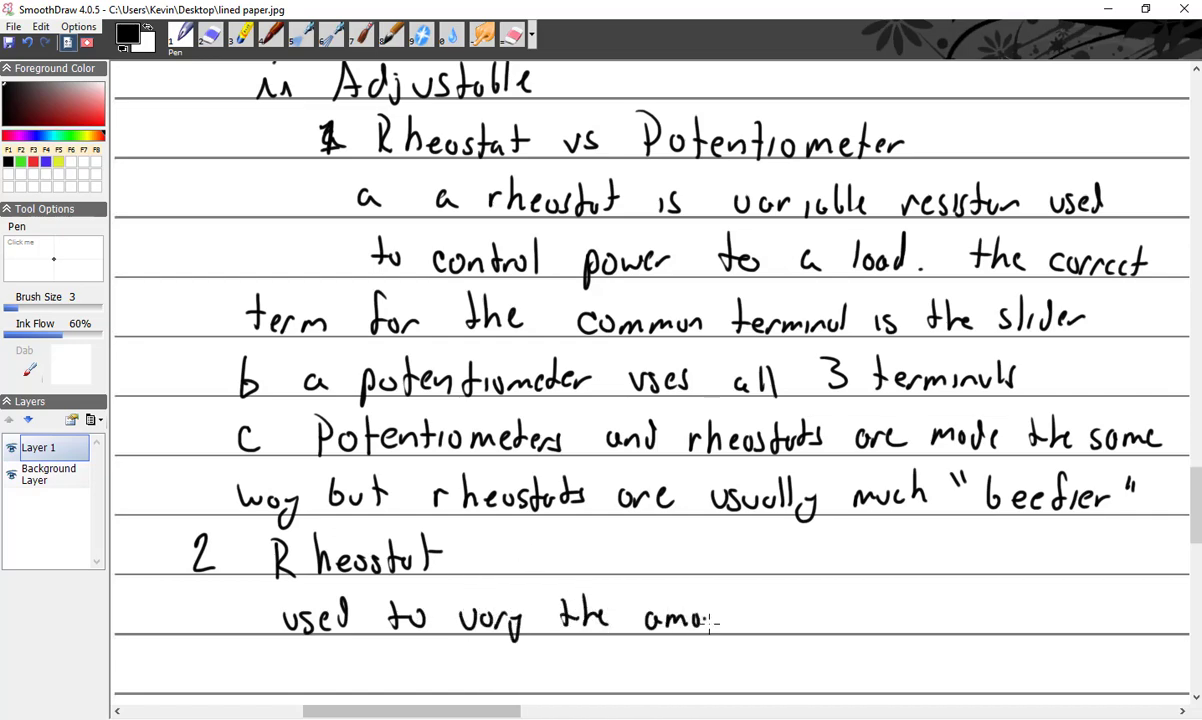
mouse_move(706, 612)
mouse_down()
mouse_move(745, 625)
mouse_move(800, 618)
mouse_up()
drag(825, 598, 818, 628)
mouse_move(898, 612)
mouse_down()
mouse_move(892, 627)
mouse_move(1000, 601)
mouse_move(1068, 614)
mouse_move(1113, 606)
mouse_move(1105, 644)
mouse_up()
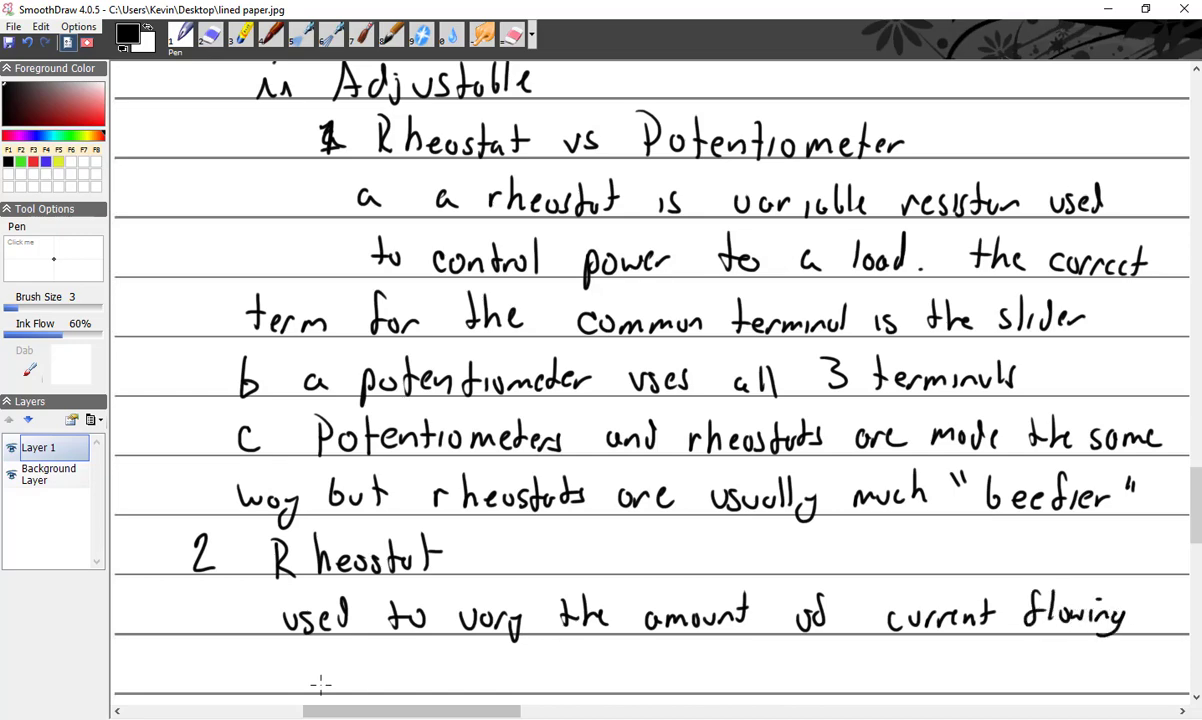
mouse_move(300, 677)
mouse_down()
mouse_move(378, 684)
mouse_move(452, 668)
mouse_move(466, 682)
mouse_move(502, 672)
mouse_move(510, 684)
mouse_up()
drag(522, 664, 540, 672)
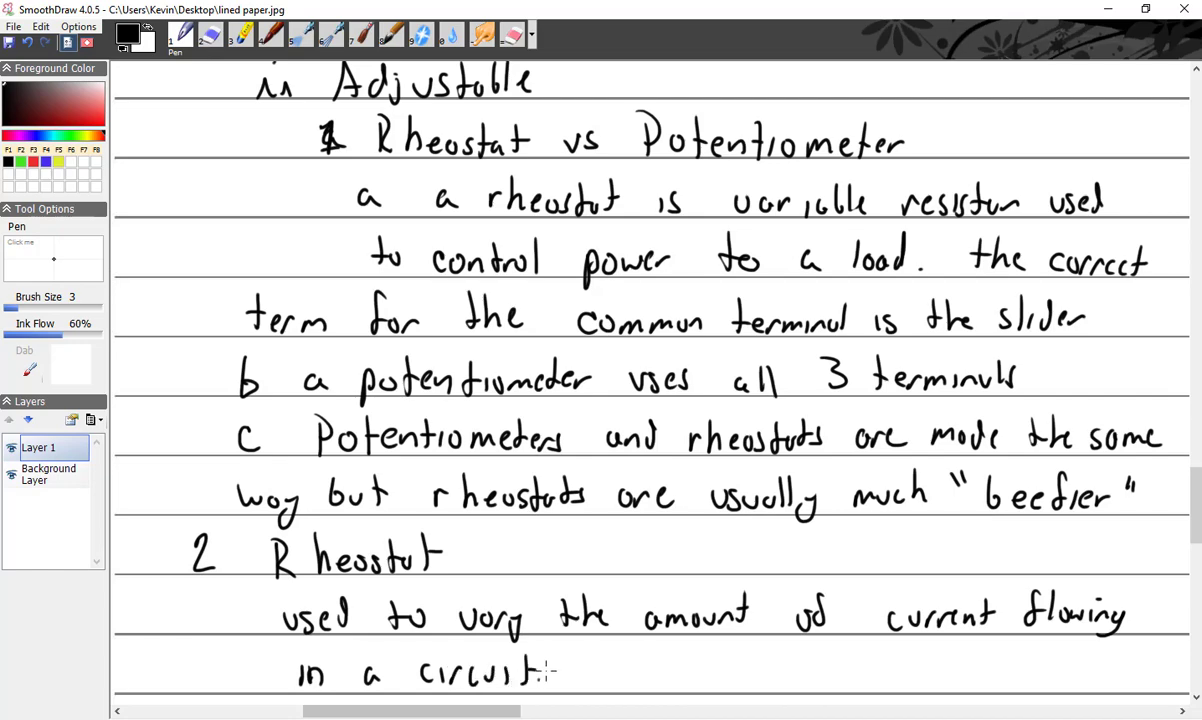
scroll(545, 668, down, 3)
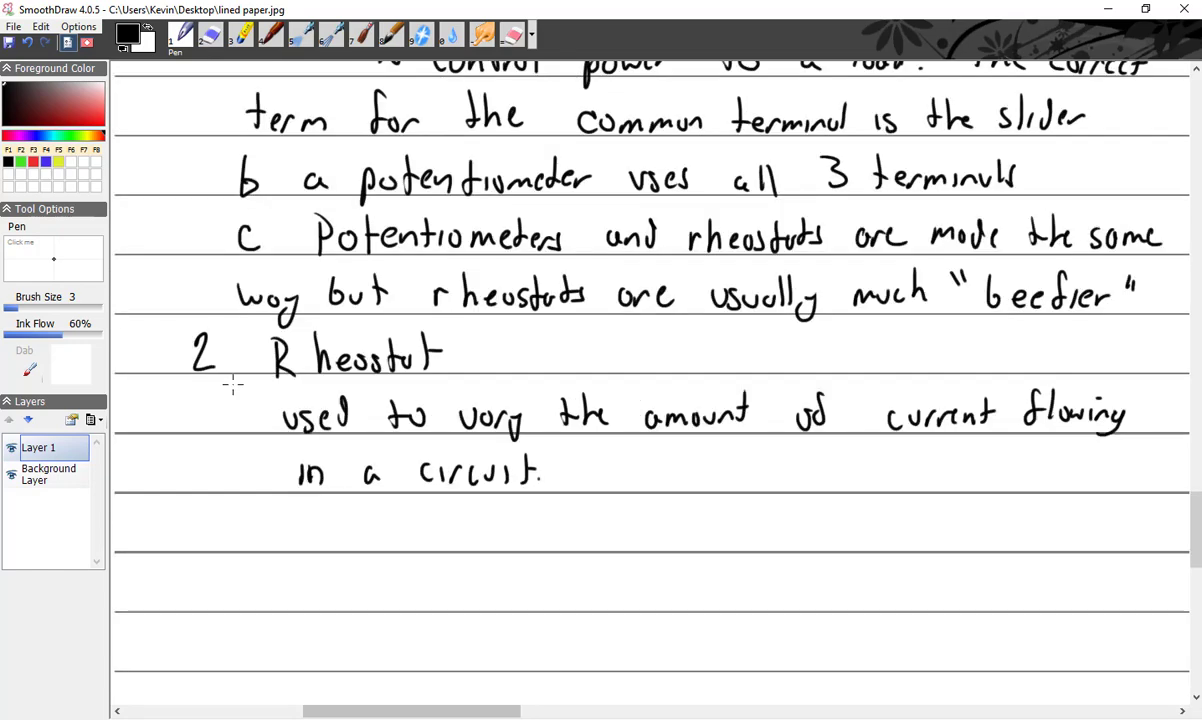
drag(252, 406, 257, 424)
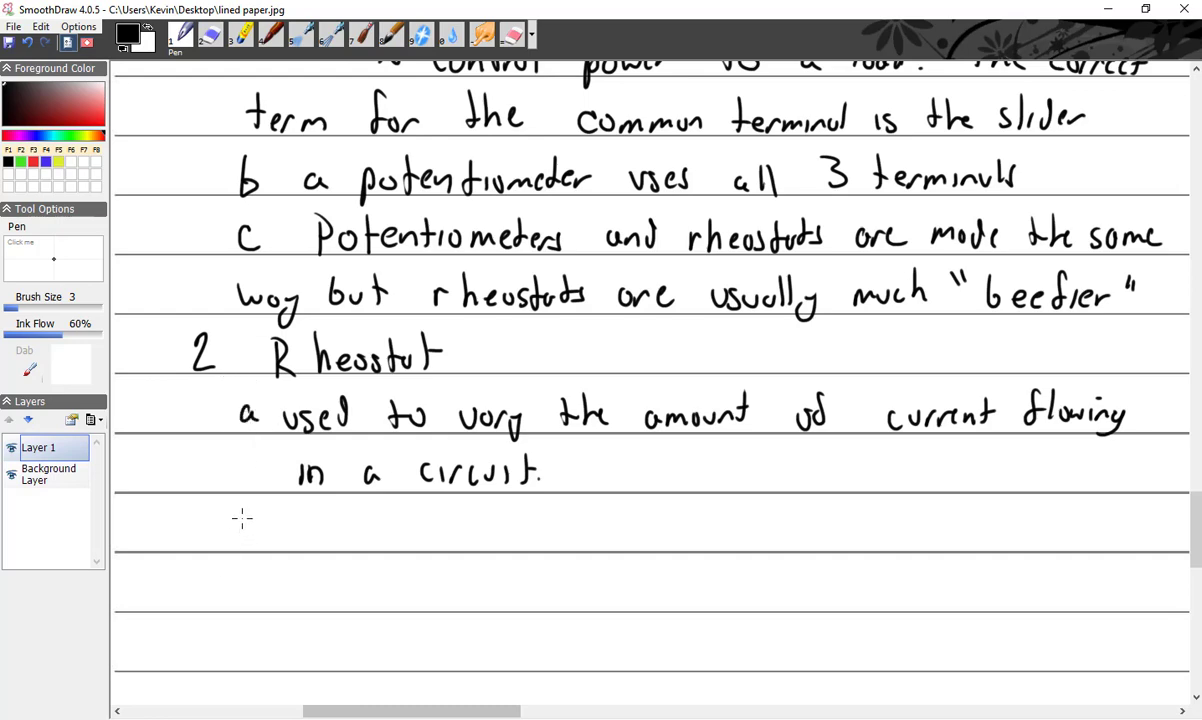
Step: Write 'b' and sketch a straight wire carrying four circled lamp loops
drag(241, 512, 240, 546)
mouse_move(605, 538)
mouse_down()
mouse_move(695, 513)
mouse_move(738, 529)
mouse_move(800, 512)
mouse_move(852, 528)
mouse_move(902, 511)
mouse_move(960, 528)
mouse_move(1012, 512)
mouse_move(1088, 537)
mouse_up()
mouse_move(692, 508)
mouse_down()
mouse_move(680, 512)
mouse_move(706, 518)
mouse_up()
drag(796, 507, 812, 522)
drag(898, 506, 914, 520)
mouse_move(1007, 510)
mouse_down()
mouse_move(996, 537)
mouse_move(1024, 521)
mouse_up()
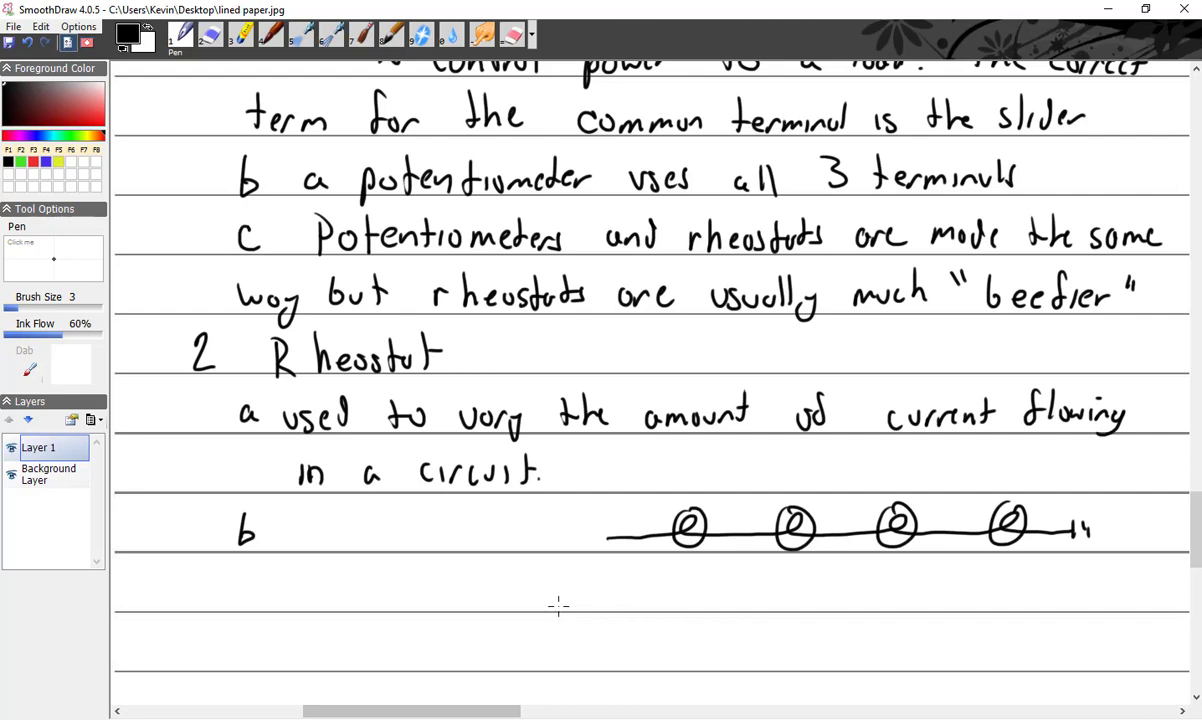
Step: Sketch the second circuit's feed wire, closed lamp branches with ground, and a left-end resistor
mouse_move(558, 605)
mouse_down()
mouse_move(762, 594)
mouse_move(712, 617)
mouse_move(772, 619)
mouse_move(718, 645)
mouse_move(772, 651)
mouse_move(728, 662)
mouse_move(783, 676)
mouse_up()
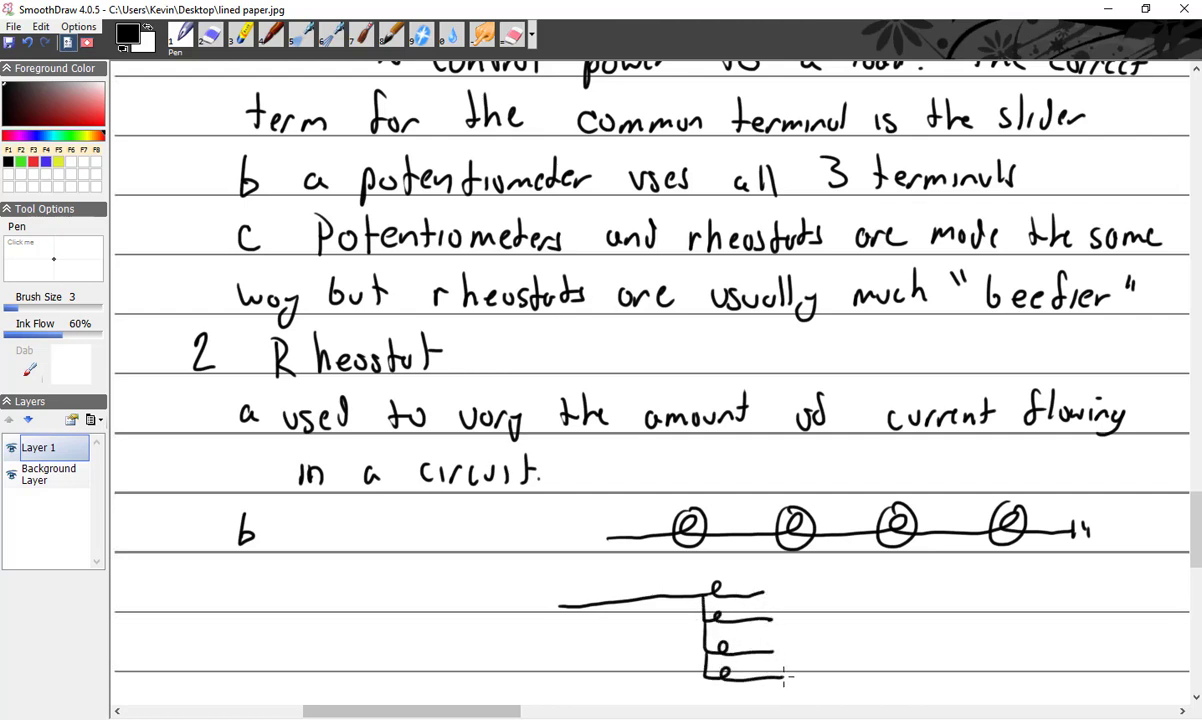
drag(767, 594, 782, 692)
mouse_move(560, 603)
mouse_down()
mouse_move(527, 588)
mouse_move(512, 620)
mouse_up()
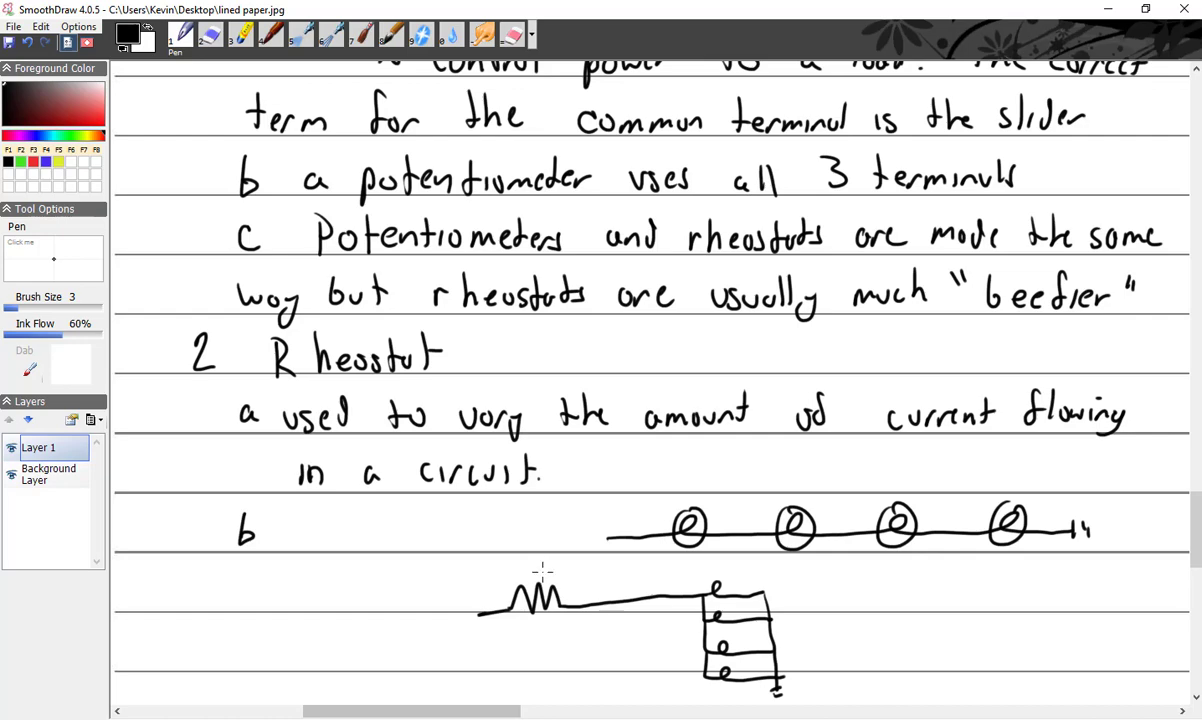
Step: Check the slide show, then draw tapped resistors at the left of the lower and upper circuits
key(alt+Tab)
mouse_move(497, 613)
mouse_down()
mouse_move(537, 636)
mouse_move(538, 600)
mouse_move(545, 612)
mouse_up()
mouse_move(517, 537)
mouse_down()
mouse_move(565, 531)
mouse_move(578, 548)
mouse_move(566, 520)
mouse_move(586, 540)
mouse_move(573, 561)
mouse_up()
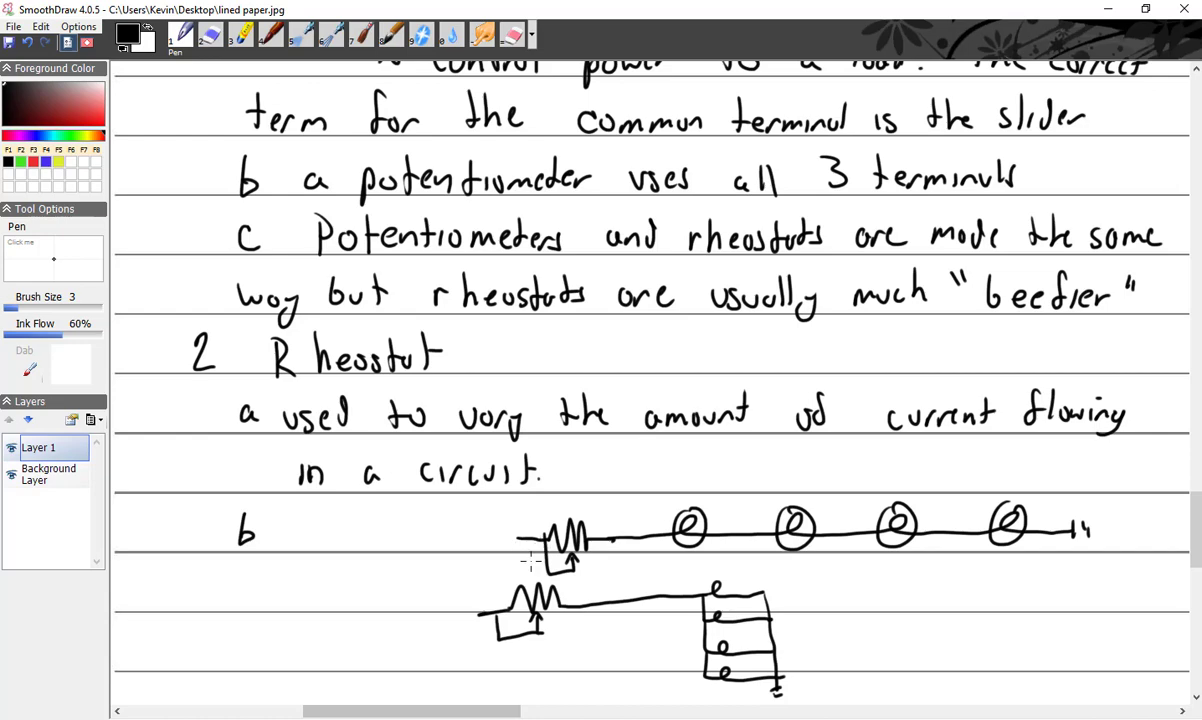
Step: Add an arrow through the top resistor, then write 'Potentiometer' with its zigzag and wiper-arrow symbol
mouse_move(536, 556)
mouse_down()
mouse_move(586, 510)
mouse_move(586, 521)
mouse_up()
scroll(392, 627, down, 4)
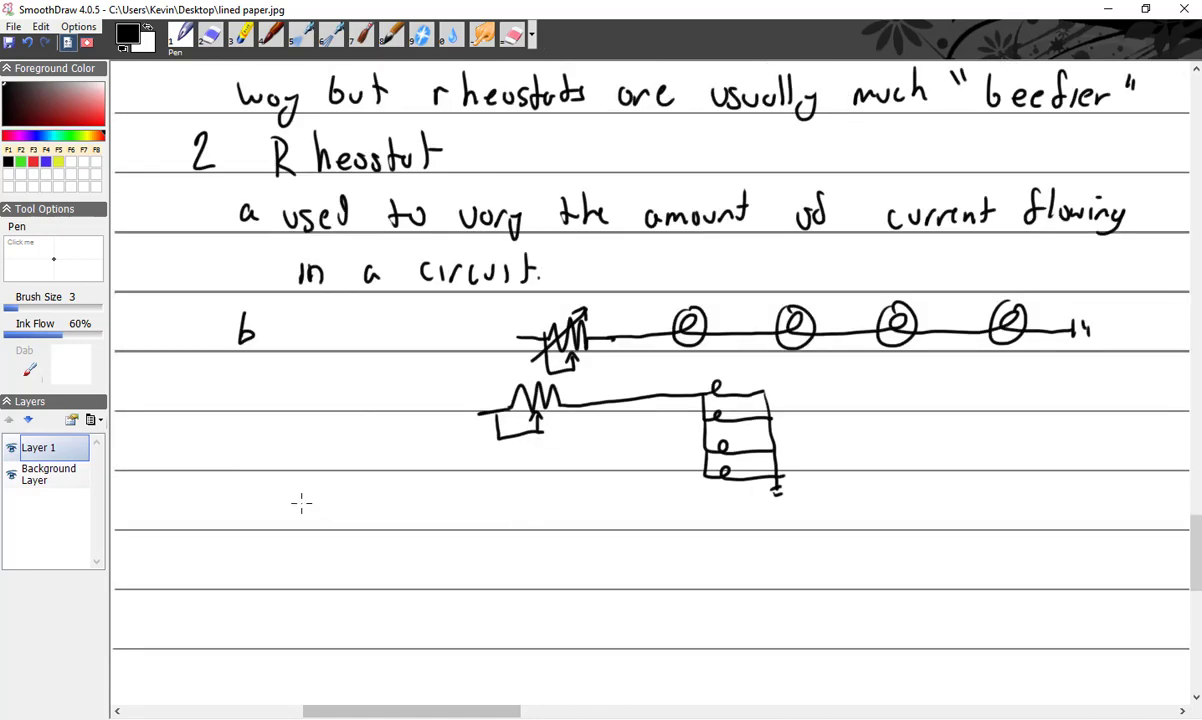
mouse_move(250, 484)
mouse_down()
mouse_move(250, 520)
mouse_move(252, 504)
mouse_up()
mouse_move(284, 500)
mouse_down()
mouse_move(274, 510)
mouse_move(284, 500)
mouse_up()
mouse_move(300, 482)
mouse_down()
mouse_move(300, 520)
mouse_move(312, 500)
mouse_move(513, 508)
mouse_up()
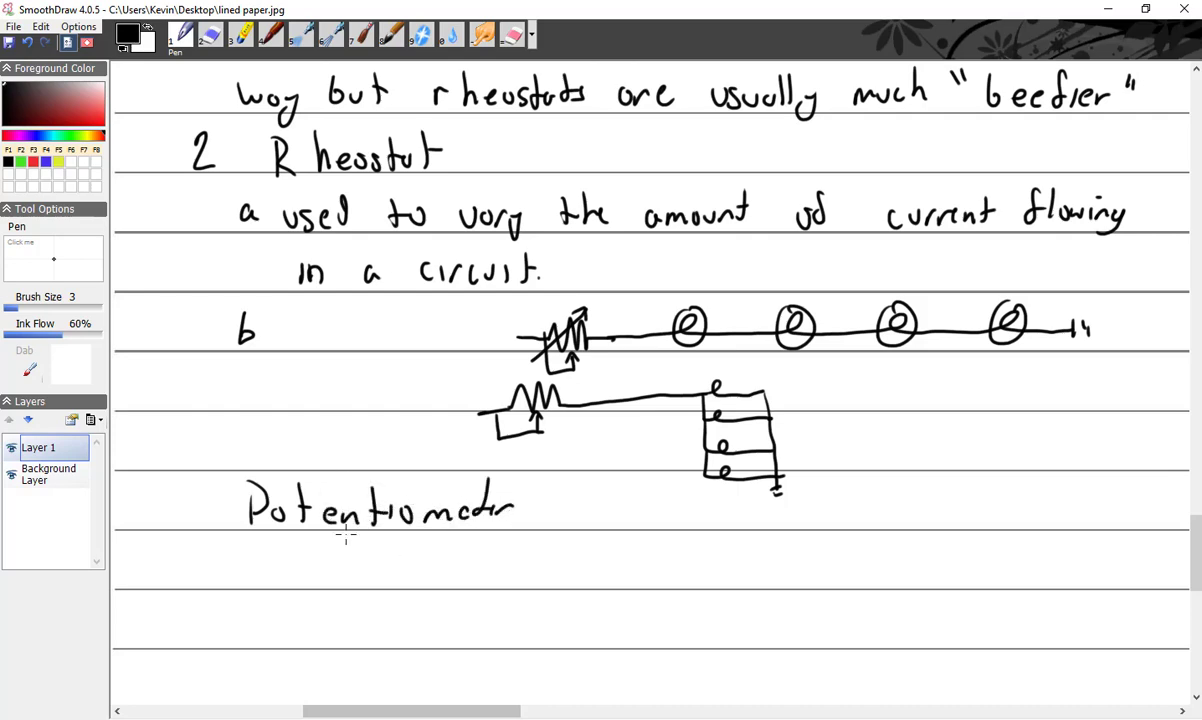
mouse_move(298, 580)
mouse_down()
mouse_move(352, 565)
mouse_move(394, 585)
mouse_move(430, 558)
mouse_move(485, 576)
mouse_up()
mouse_move(393, 640)
mouse_down()
mouse_move(401, 601)
mouse_move(411, 617)
mouse_up()
Step: Write 'Rheostat' beside it with a zigzag crossed by a diagonal arrow
mouse_move(679, 493)
mouse_down()
mouse_move(690, 512)
mouse_move(822, 514)
mouse_up()
mouse_move(697, 588)
mouse_down()
mouse_move(757, 567)
mouse_move(830, 585)
mouse_up()
mouse_move(738, 603)
mouse_down()
mouse_move(789, 550)
mouse_move(790, 566)
mouse_up()
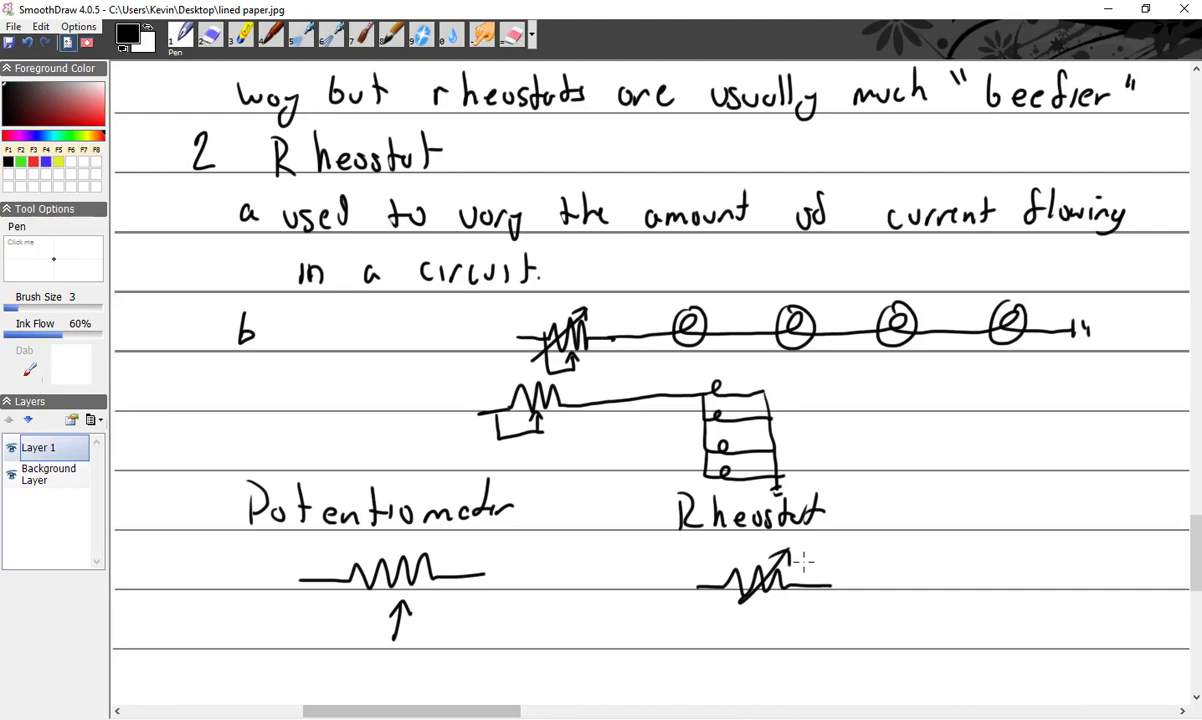
scroll(802, 561, down, 5)
scroll(714, 636, up, 4)
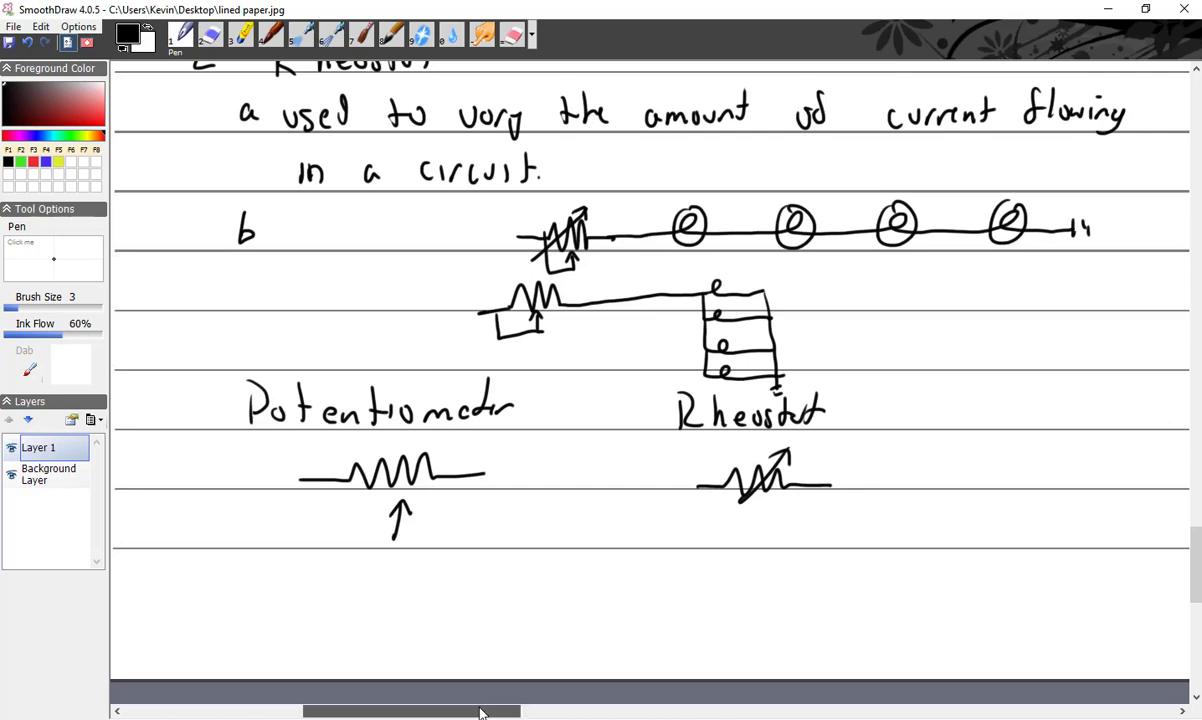
Step: On a blank area, write 'C Circuit Protection' and sketch a tall narrow box to its right
drag(480, 712, 694, 712)
drag(1193, 604, 1197, 264)
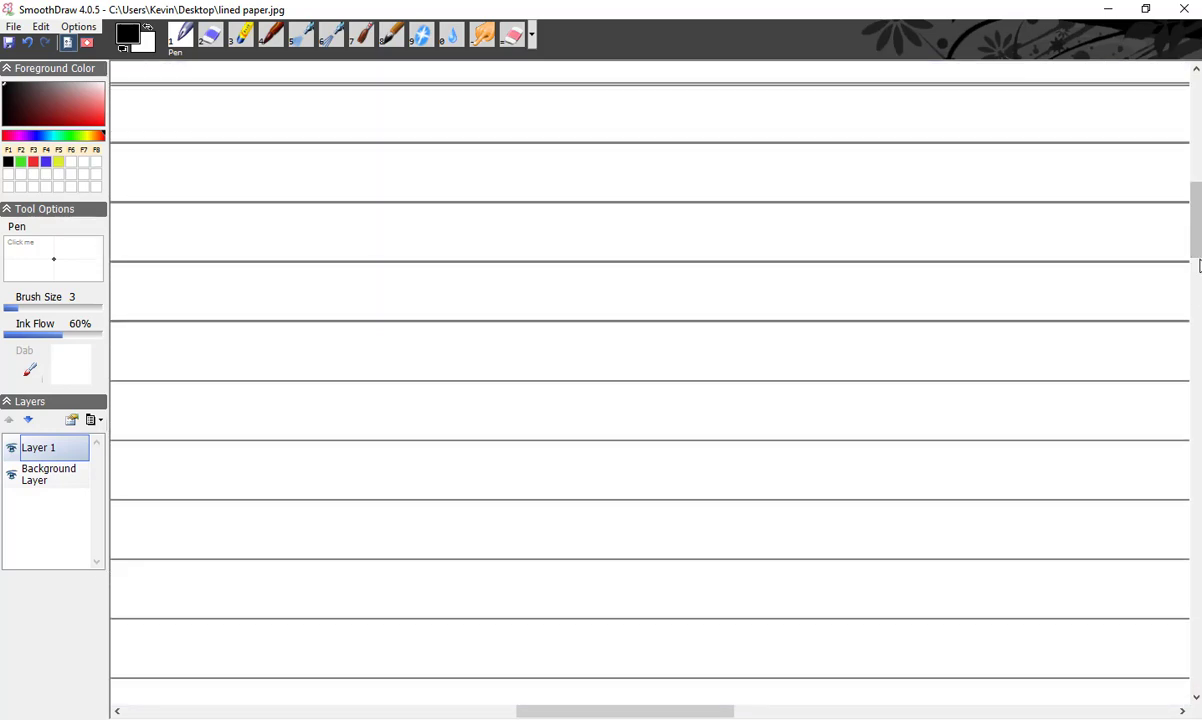
drag(181, 111, 184, 140)
drag(275, 112, 281, 138)
mouse_move(289, 124)
mouse_down()
mouse_move(302, 125)
mouse_move(289, 136)
mouse_up()
drag(299, 136, 314, 118)
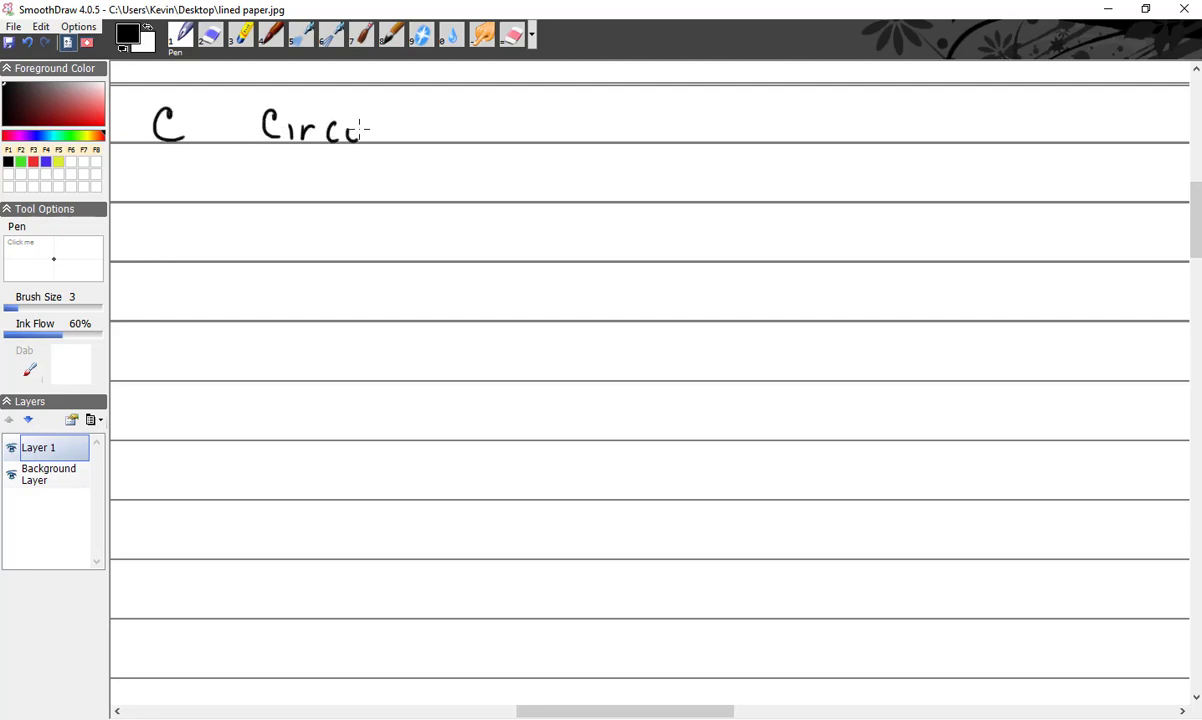
mouse_move(362, 125)
mouse_down()
mouse_move(390, 140)
mouse_move(398, 117)
mouse_move(452, 140)
mouse_up()
mouse_move(452, 95)
mouse_down()
mouse_move(455, 125)
mouse_move(484, 122)
mouse_up()
mouse_move(486, 128)
mouse_down()
mouse_move(596, 121)
mouse_move(637, 132)
mouse_up()
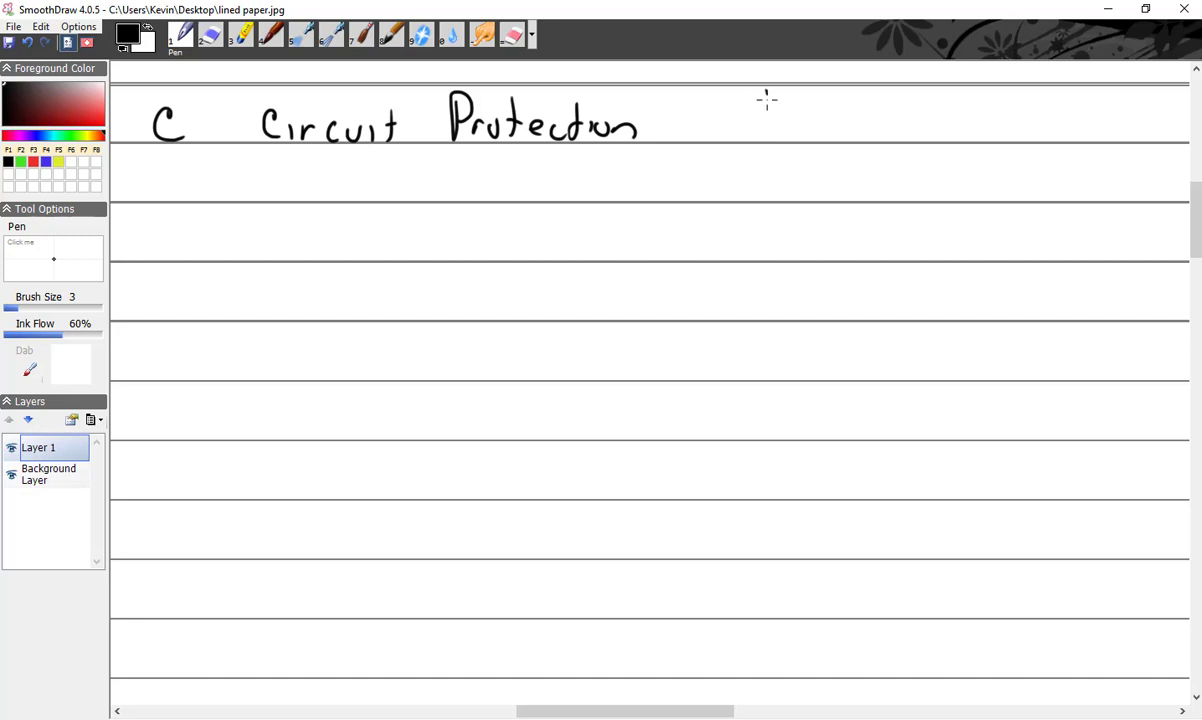
mouse_move(767, 91)
mouse_down()
mouse_move(770, 435)
mouse_move(808, 437)
mouse_up()
mouse_move(771, 88)
mouse_down()
mouse_move(800, 89)
mouse_move(807, 438)
mouse_up()
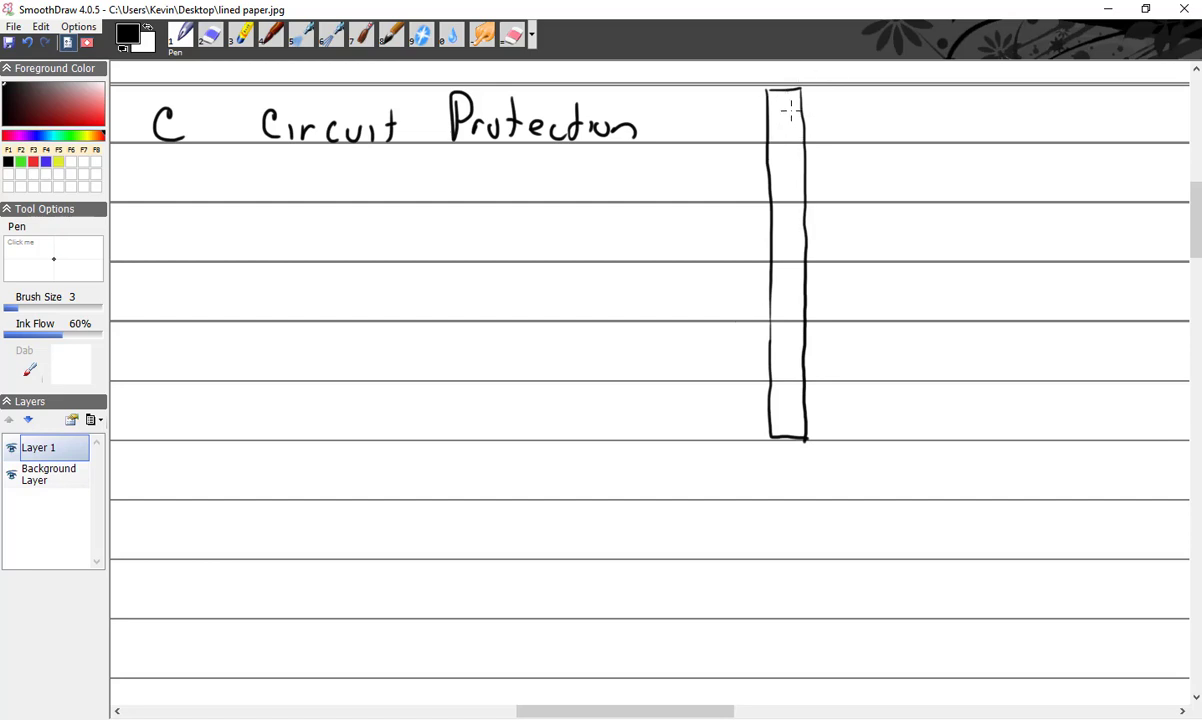
Step: Fill the box with seven terminals, label it 'Bus', wire two branch circuits, and pick red ink
mouse_move(790, 108)
mouse_down()
mouse_move(784, 122)
mouse_move(790, 109)
mouse_up()
mouse_move(787, 154)
mouse_down()
mouse_move(785, 288)
mouse_move(793, 281)
mouse_up()
drag(789, 330, 787, 388)
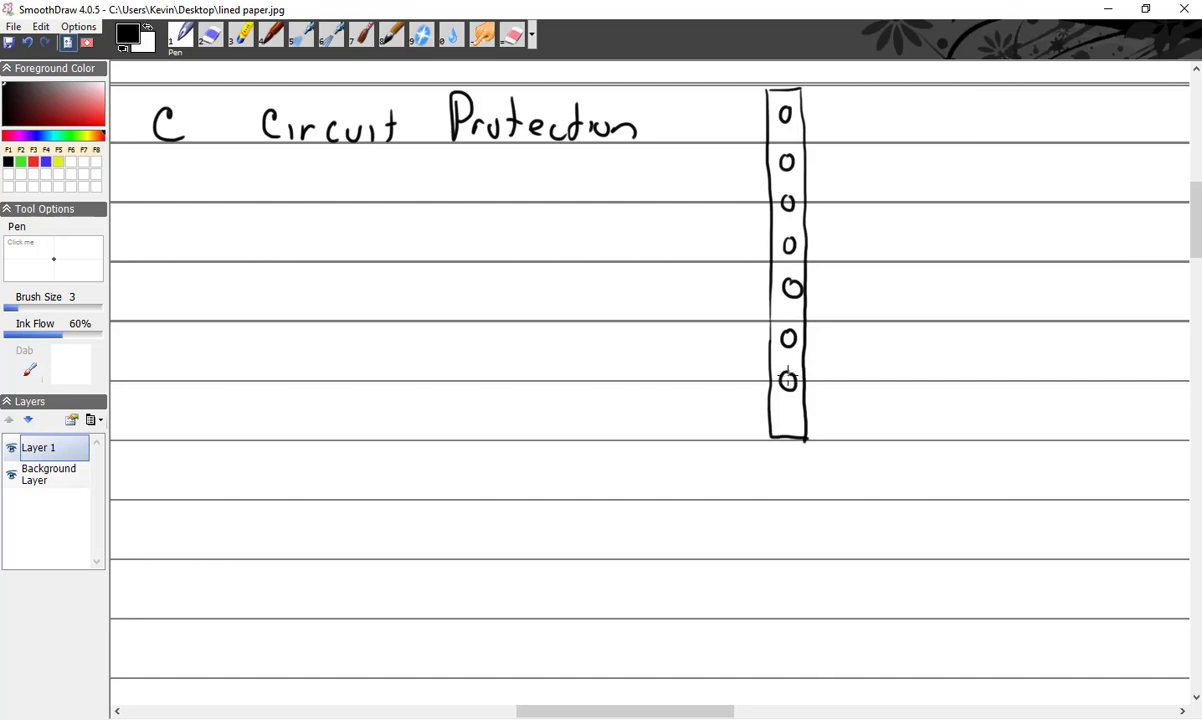
mouse_move(790, 373)
mouse_down()
mouse_move(901, 368)
mouse_move(896, 403)
mouse_move(848, 398)
mouse_move(800, 372)
mouse_move(787, 382)
mouse_move(849, 396)
mouse_move(906, 362)
mouse_move(905, 378)
mouse_move(940, 357)
mouse_move(1102, 358)
mouse_up()
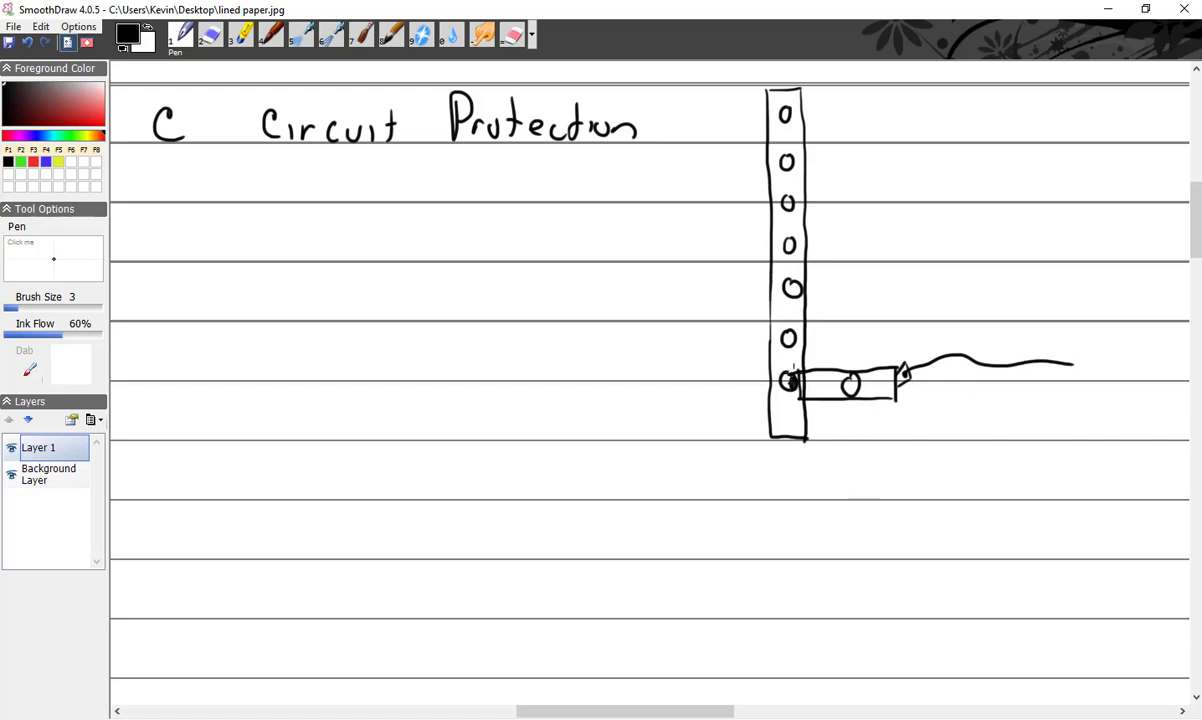
mouse_move(776, 455)
mouse_down()
mouse_move(778, 477)
mouse_move(806, 458)
mouse_up()
drag(814, 453, 806, 474)
mouse_move(794, 290)
mouse_down()
mouse_move(923, 286)
mouse_move(944, 266)
mouse_move(958, 292)
mouse_move(942, 268)
mouse_move(1049, 285)
mouse_up()
click(34, 161)
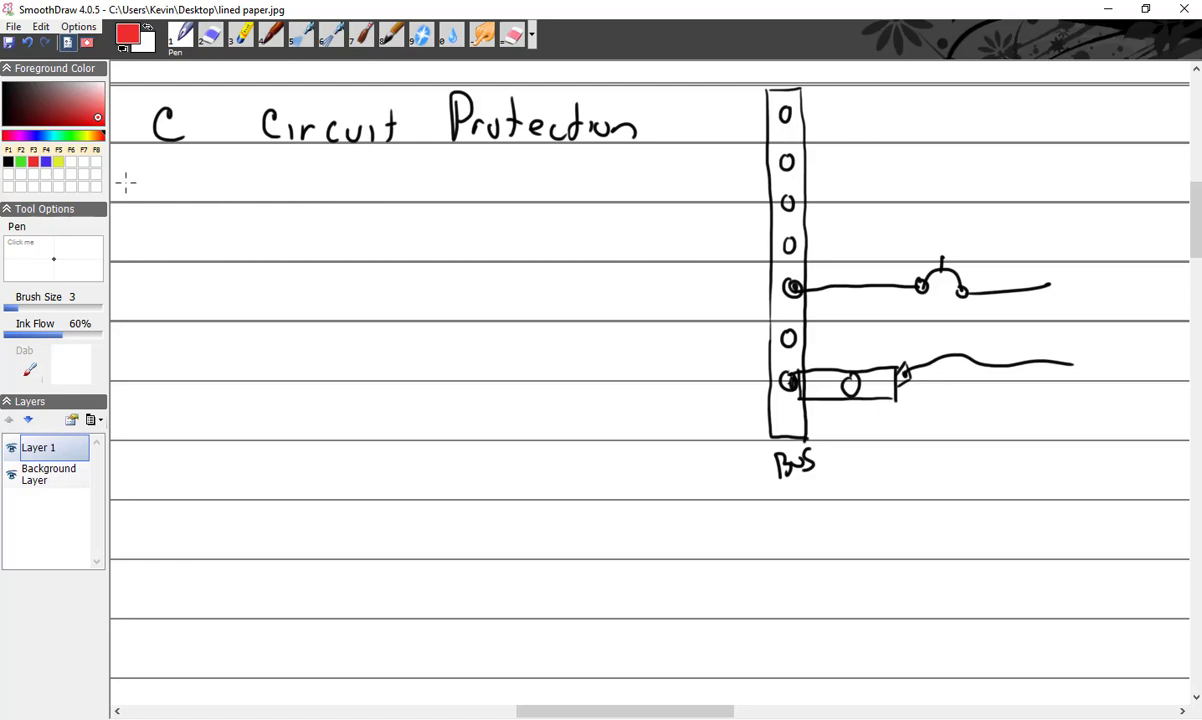
Step: In black ink, write 'i Fuse' with its fuse symbol, then notes '- in Series' and '- E'
click(8, 161)
click(258, 177)
mouse_move(257, 181)
mouse_down()
mouse_move(263, 192)
mouse_move(409, 184)
mouse_up()
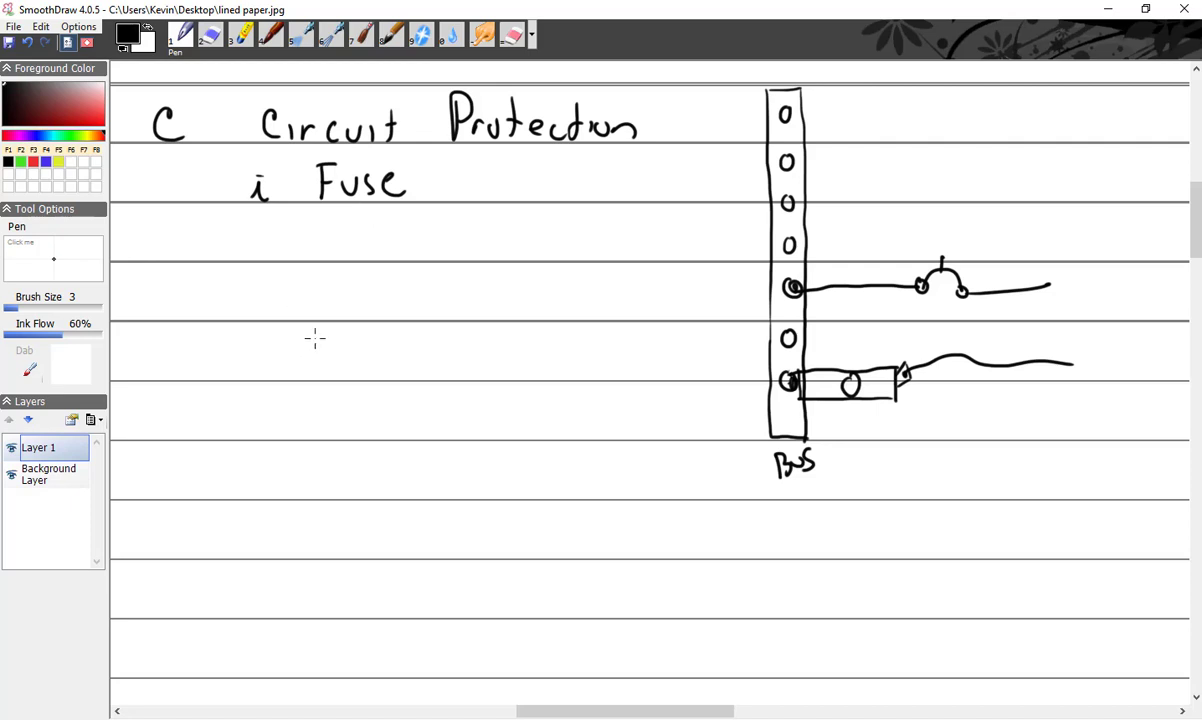
mouse_move(471, 185)
mouse_down()
mouse_move(572, 182)
mouse_move(480, 187)
mouse_up()
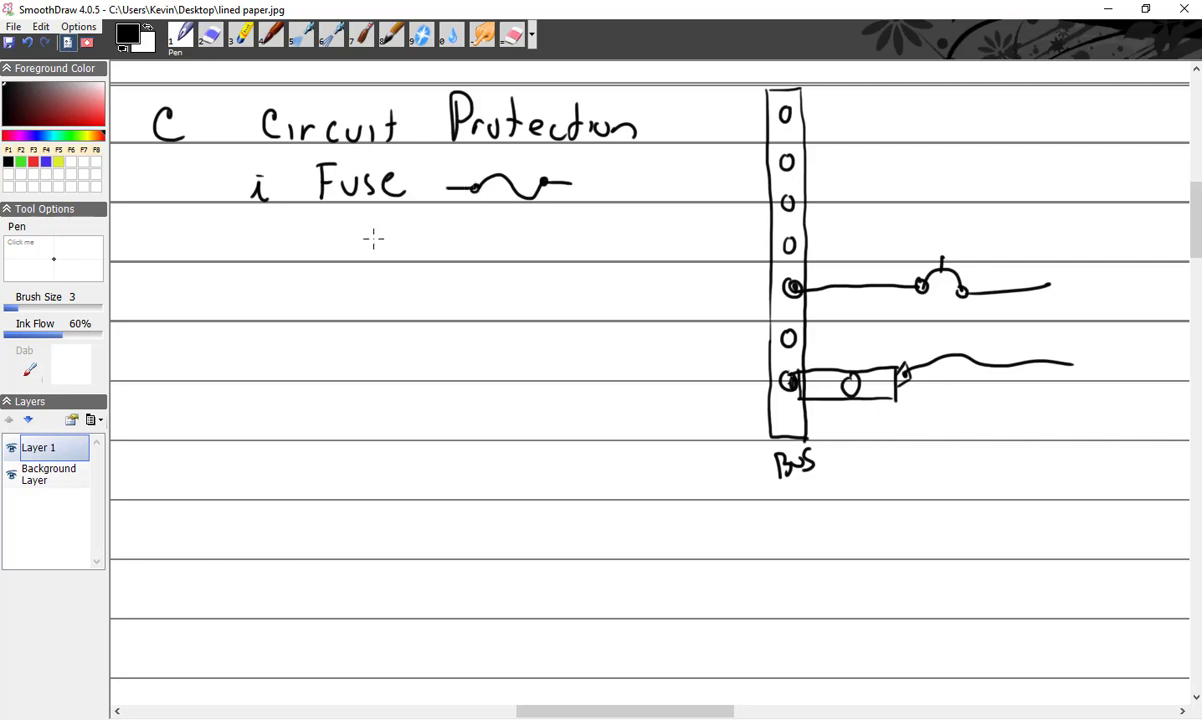
drag(375, 235, 456, 252)
mouse_move(491, 227)
mouse_down()
mouse_move(487, 252)
mouse_move(540, 235)
mouse_move(558, 250)
mouse_up()
mouse_move(387, 297)
mouse_down()
mouse_move(462, 315)
mouse_move(462, 289)
mouse_up()
mouse_move(441, 302)
mouse_down()
mouse_move(477, 315)
mouse_move(503, 301)
mouse_move(584, 312)
mouse_up()
mouse_move(590, 285)
mouse_down()
mouse_move(591, 314)
mouse_move(609, 313)
mouse_up()
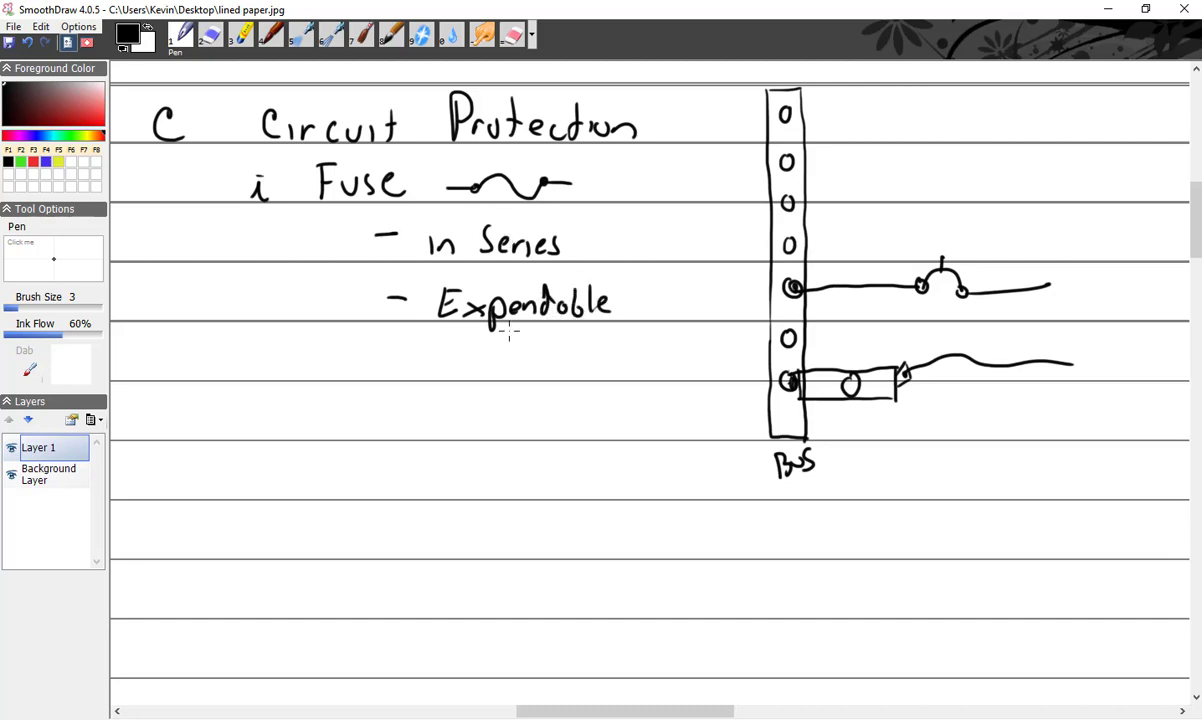
drag(563, 301, 564, 312)
mouse_move(388, 356)
mouse_down()
mouse_move(437, 335)
mouse_move(446, 370)
mouse_move(520, 356)
mouse_move(524, 372)
mouse_move(569, 372)
mouse_up()
mouse_move(585, 358)
mouse_down()
mouse_move(578, 372)
mouse_move(658, 352)
mouse_move(683, 370)
mouse_move(727, 372)
mouse_up()
mouse_move(472, 436)
mouse_down()
mouse_move(484, 408)
mouse_move(540, 452)
mouse_move(558, 415)
mouse_move(563, 433)
mouse_up()
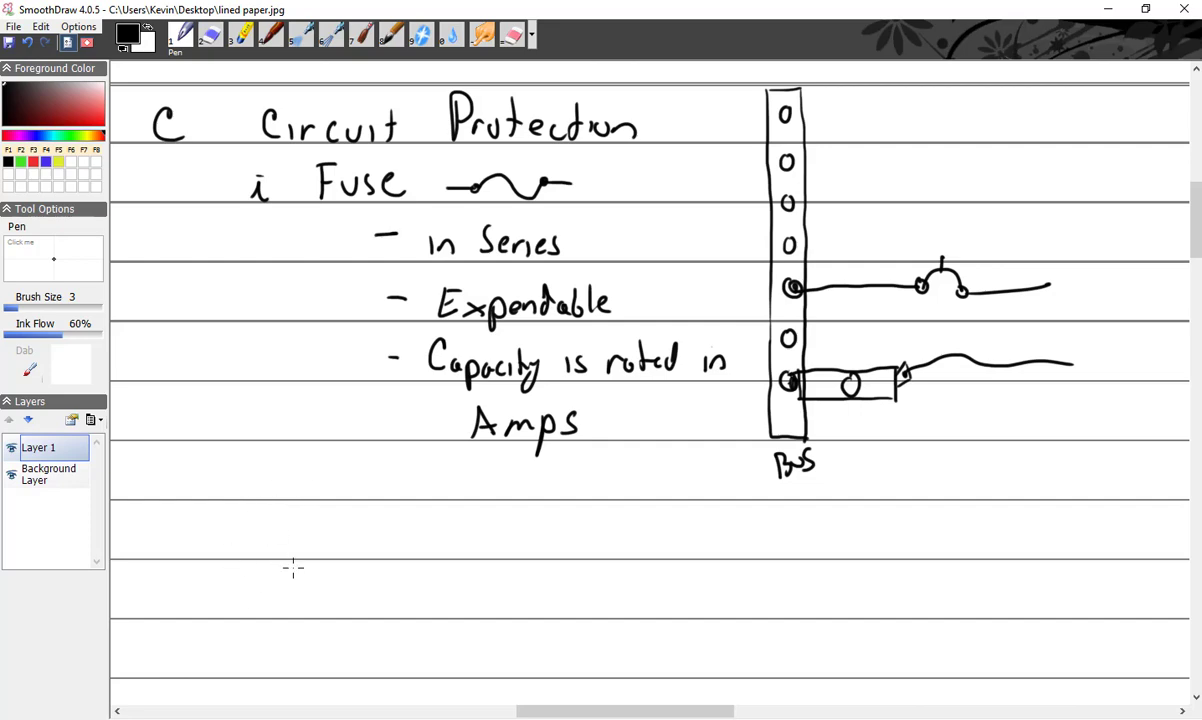
Step: Write 'ii Current limiters' below the fuse notes and start a dash beneath it
mouse_move(239, 502)
mouse_down()
mouse_move(270, 490)
mouse_move(250, 476)
mouse_up()
drag(340, 470, 341, 495)
mouse_move(345, 478)
mouse_down()
mouse_move(362, 490)
mouse_move(378, 480)
mouse_up()
mouse_move(380, 492)
mouse_down()
mouse_move(396, 480)
mouse_move(410, 492)
mouse_move(595, 485)
mouse_move(589, 494)
mouse_up()
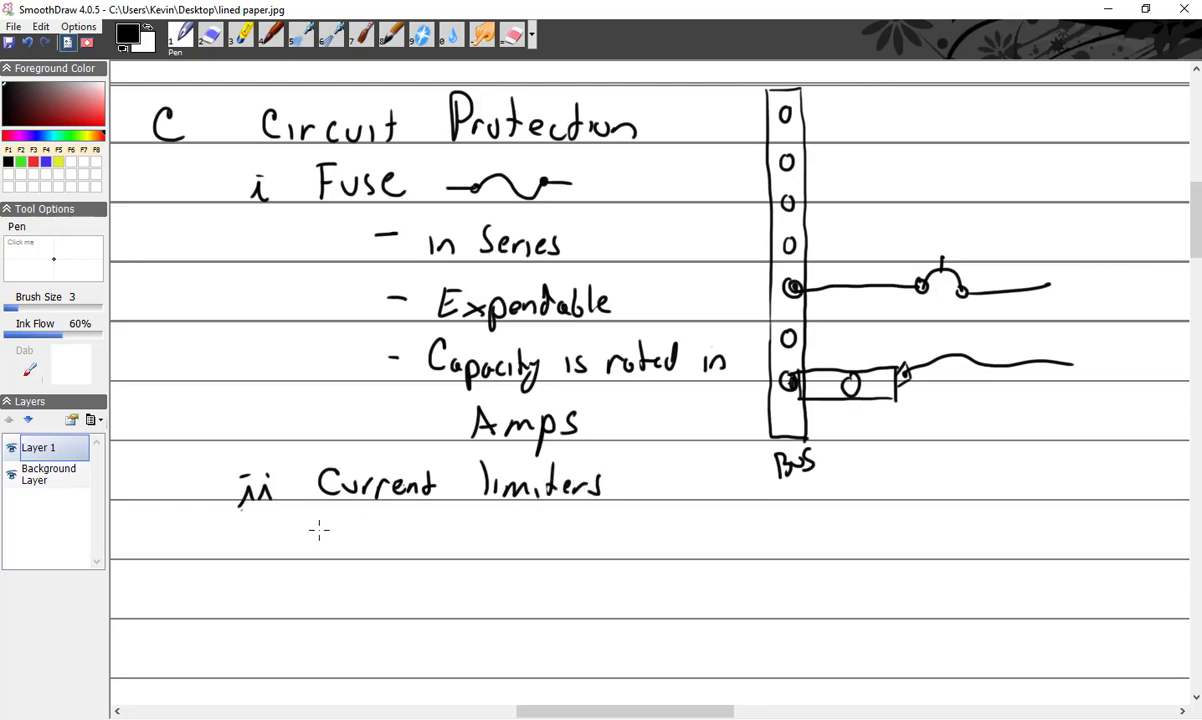
drag(320, 545, 331, 546)
Step: Handwrite two current-limiter bullets: handles current over its rating; not normally replaced in flight
mouse_move(359, 540)
mouse_down()
mouse_move(381, 559)
mouse_move(435, 537)
mouse_move(530, 548)
mouse_move(666, 537)
mouse_move(716, 553)
mouse_move(735, 532)
mouse_move(954, 545)
mouse_move(1012, 533)
mouse_move(1130, 548)
mouse_move(1120, 527)
mouse_up()
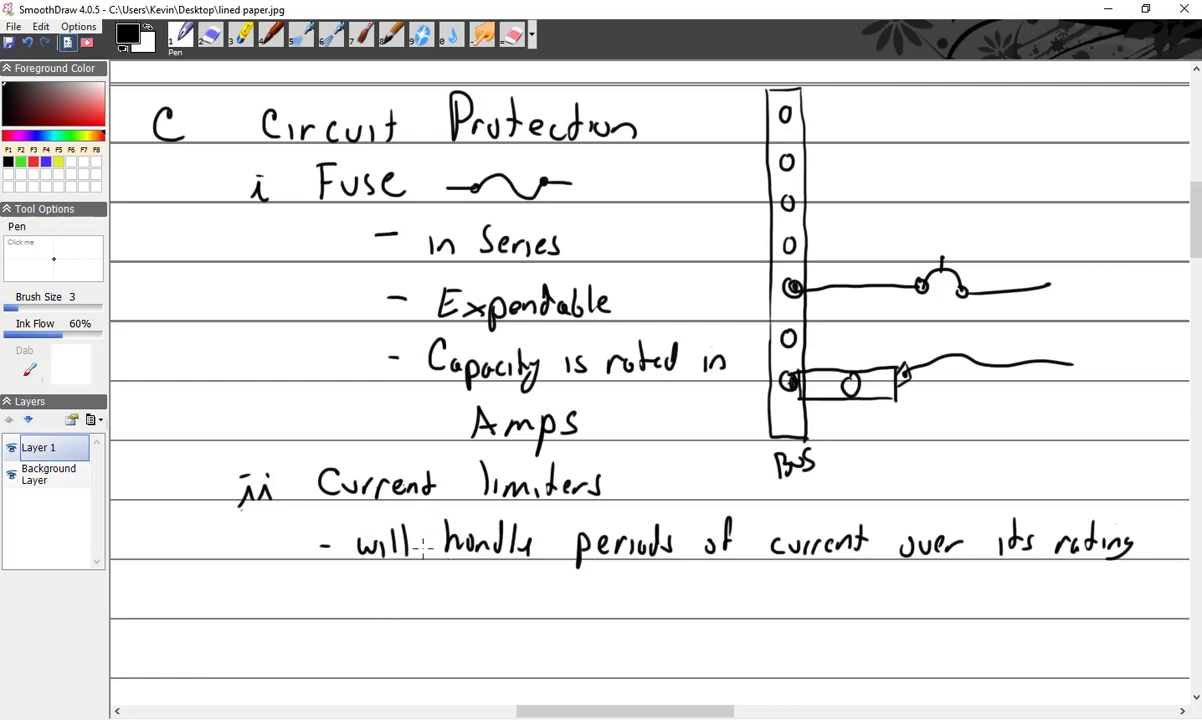
mouse_move(334, 600)
mouse_down()
mouse_move(391, 612)
mouse_move(402, 601)
mouse_up()
mouse_move(416, 590)
mouse_down()
mouse_move(417, 611)
mouse_move(434, 597)
mouse_move(524, 607)
mouse_move(550, 593)
mouse_move(545, 622)
mouse_move(657, 604)
mouse_move(692, 580)
mouse_move(703, 604)
mouse_move(731, 601)
mouse_move(712, 622)
mouse_up()
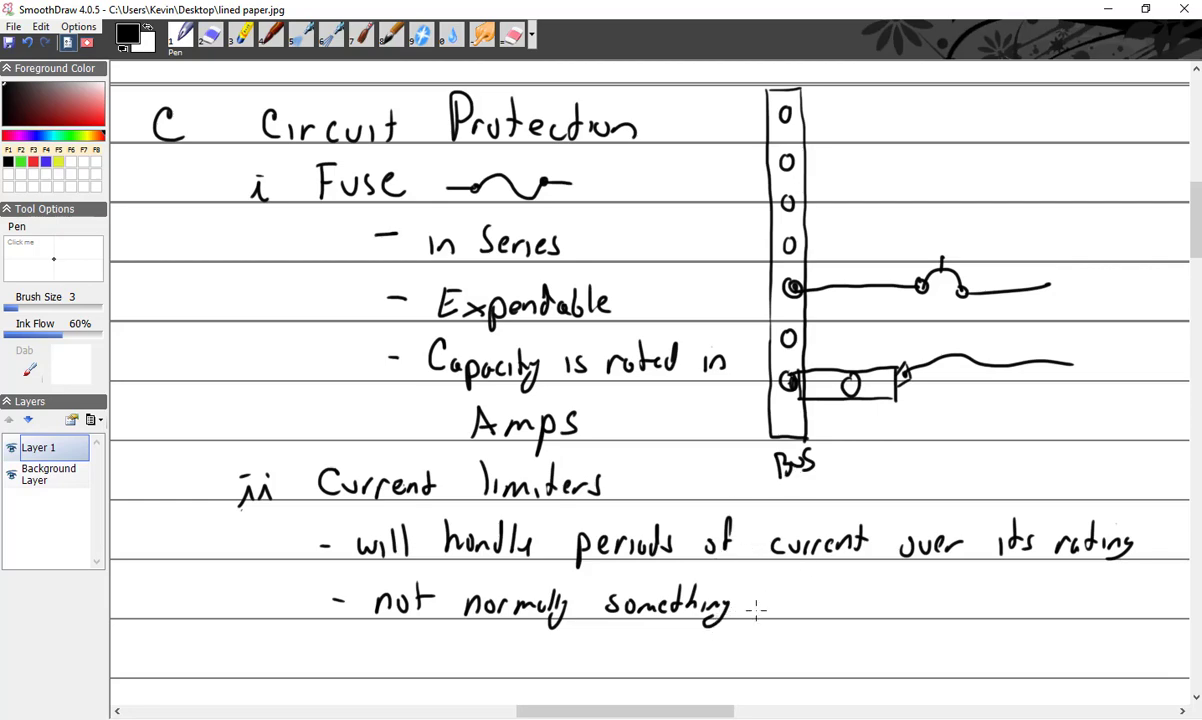
mouse_move(757, 606)
mouse_down()
mouse_move(888, 612)
mouse_move(945, 588)
mouse_move(985, 604)
mouse_move(1022, 595)
mouse_up()
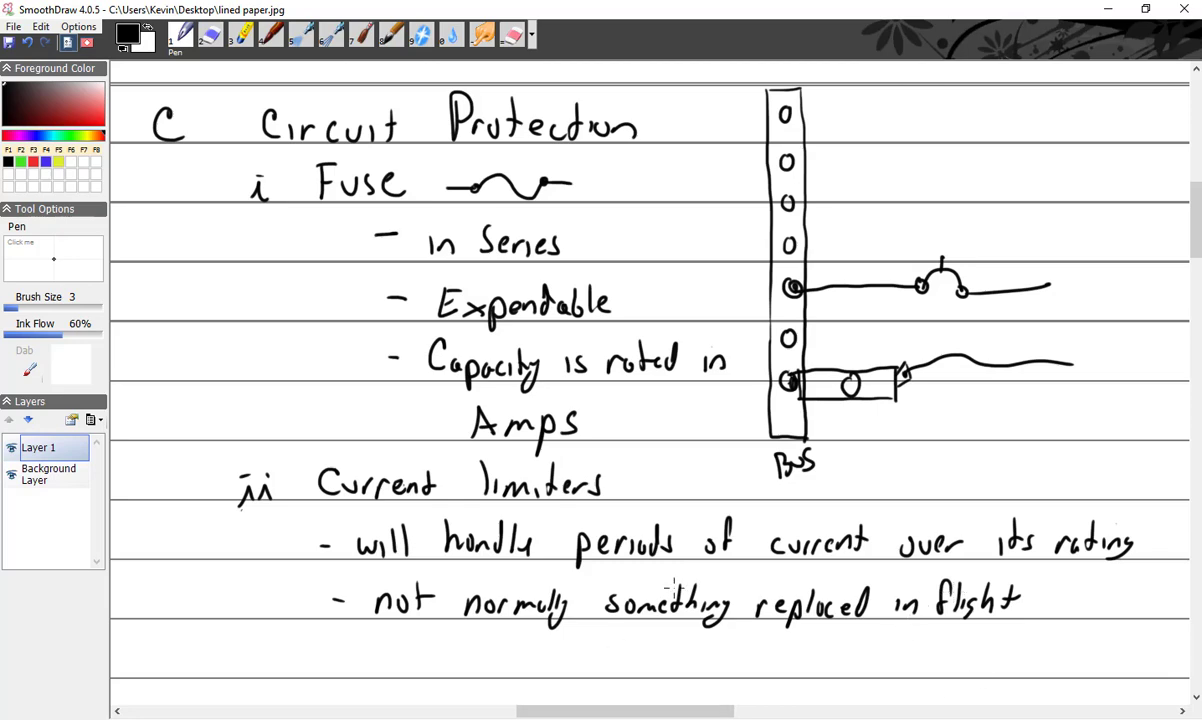
Step: Write the next item heading 'iii Circuit breaker' below the current-limiter notes
scroll(683, 588, down, 1)
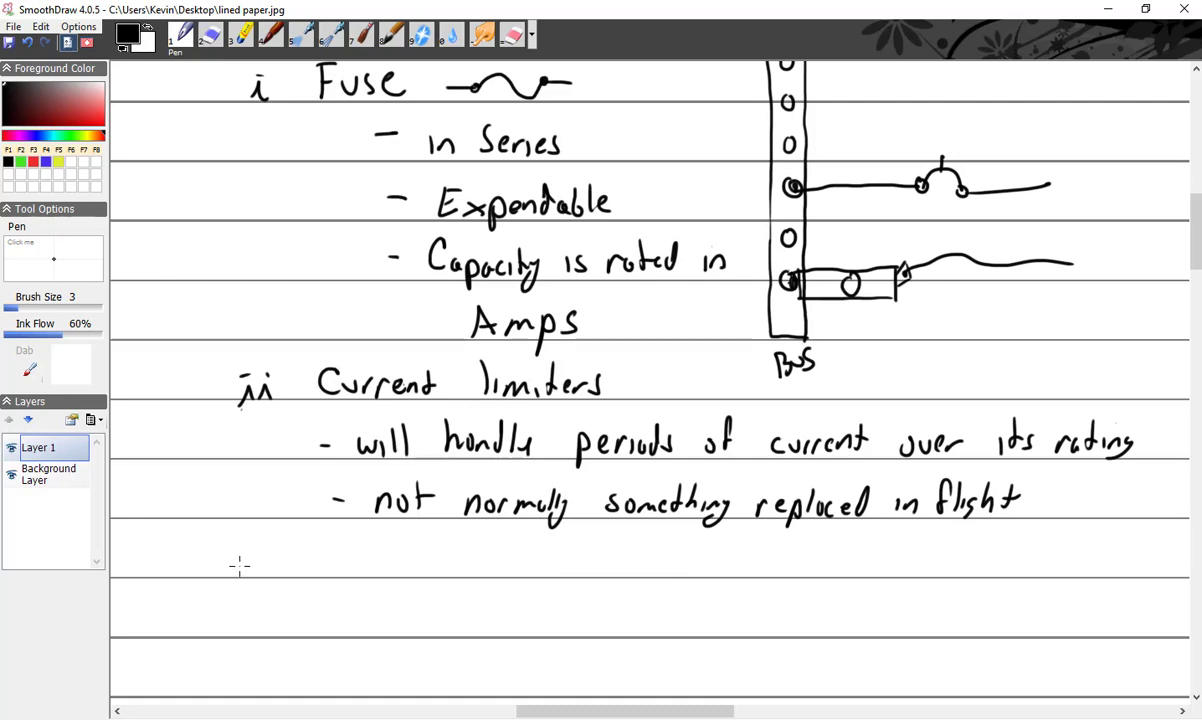
drag(228, 577, 241, 576)
drag(247, 577, 286, 576)
click(282, 549)
click(264, 547)
mouse_move(345, 542)
mouse_down()
mouse_move(323, 552)
mouse_move(347, 571)
mouse_move(386, 558)
mouse_move(409, 572)
mouse_move(466, 570)
mouse_up()
drag(452, 556, 526, 557)
mouse_move(528, 562)
mouse_down()
mouse_move(584, 568)
mouse_move(615, 552)
mouse_up()
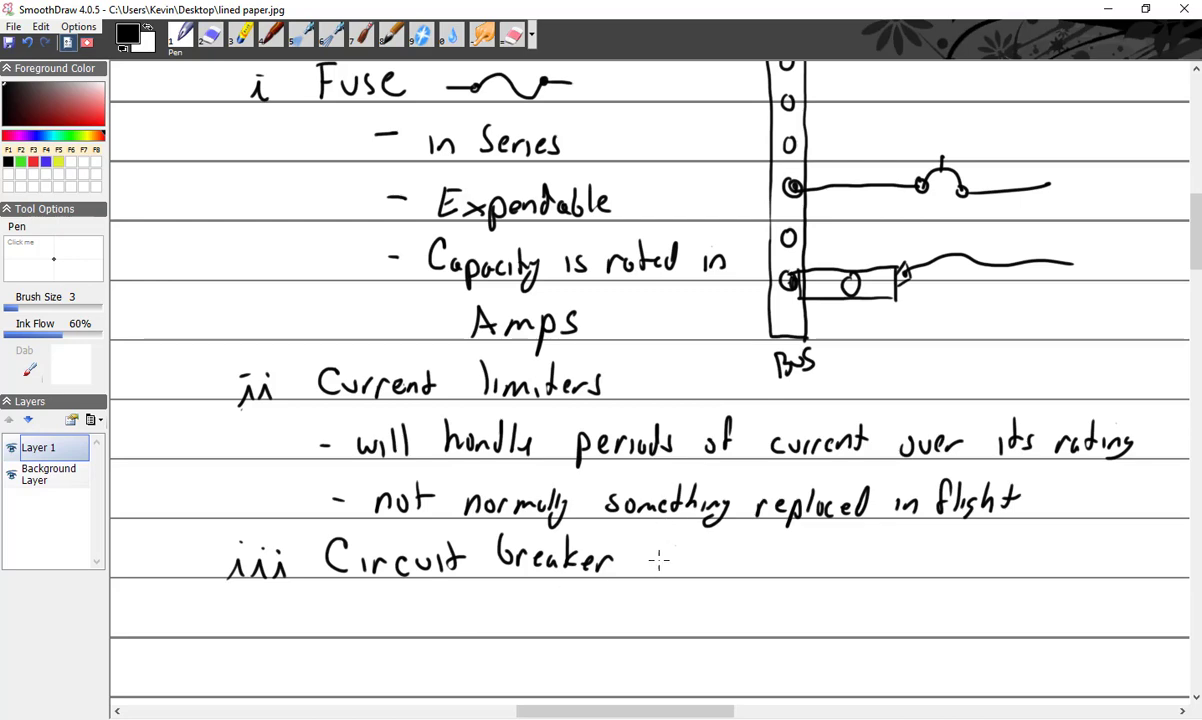
Step: Add the reference 'FAR 23.1357 c1' and begin 'requires that' on the next line
drag(660, 563, 672, 562)
mouse_move(700, 548)
mouse_down()
mouse_move(698, 572)
mouse_move(714, 546)
mouse_move(710, 559)
mouse_up()
drag(718, 572, 738, 572)
drag(722, 563, 734, 563)
mouse_move(756, 548)
mouse_down()
mouse_move(755, 570)
mouse_move(838, 573)
mouse_move(853, 560)
mouse_move(846, 574)
mouse_move(926, 558)
mouse_move(918, 572)
mouse_move(948, 572)
mouse_up()
click(871, 568)
mouse_move(952, 546)
mouse_down()
mouse_move(968, 545)
mouse_move(966, 572)
mouse_up()
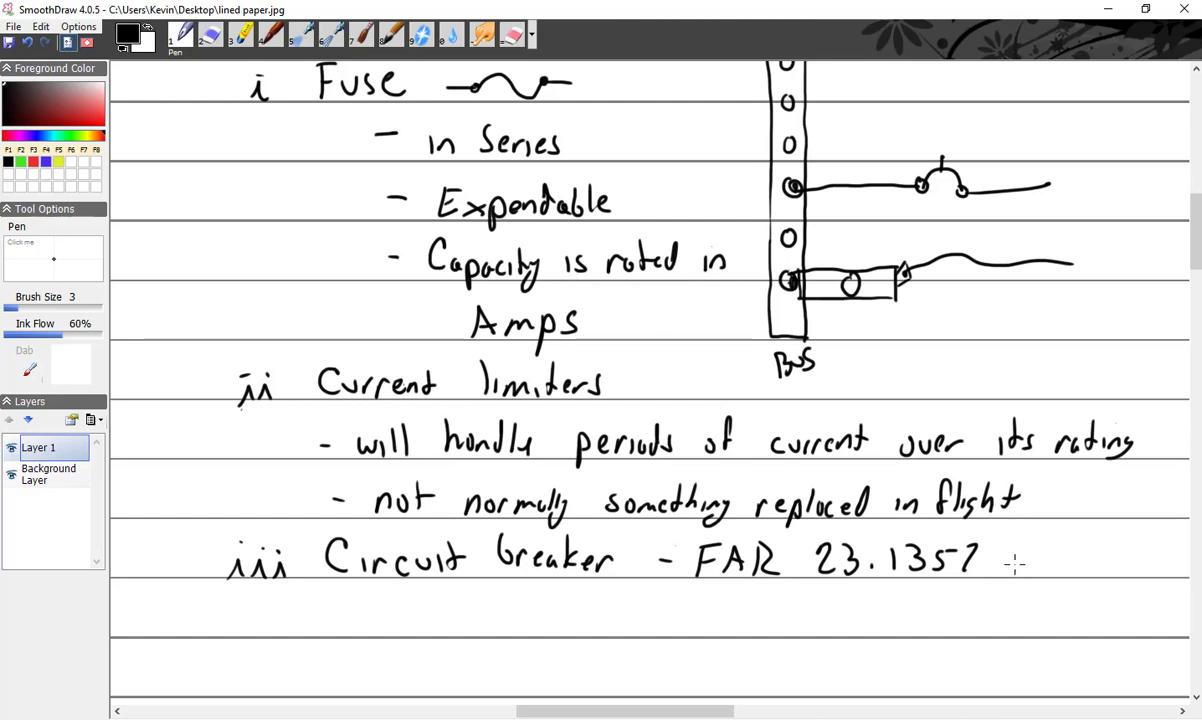
mouse_move(1020, 555)
mouse_down()
mouse_move(1019, 569)
mouse_move(1050, 571)
mouse_up()
drag(301, 618, 524, 610)
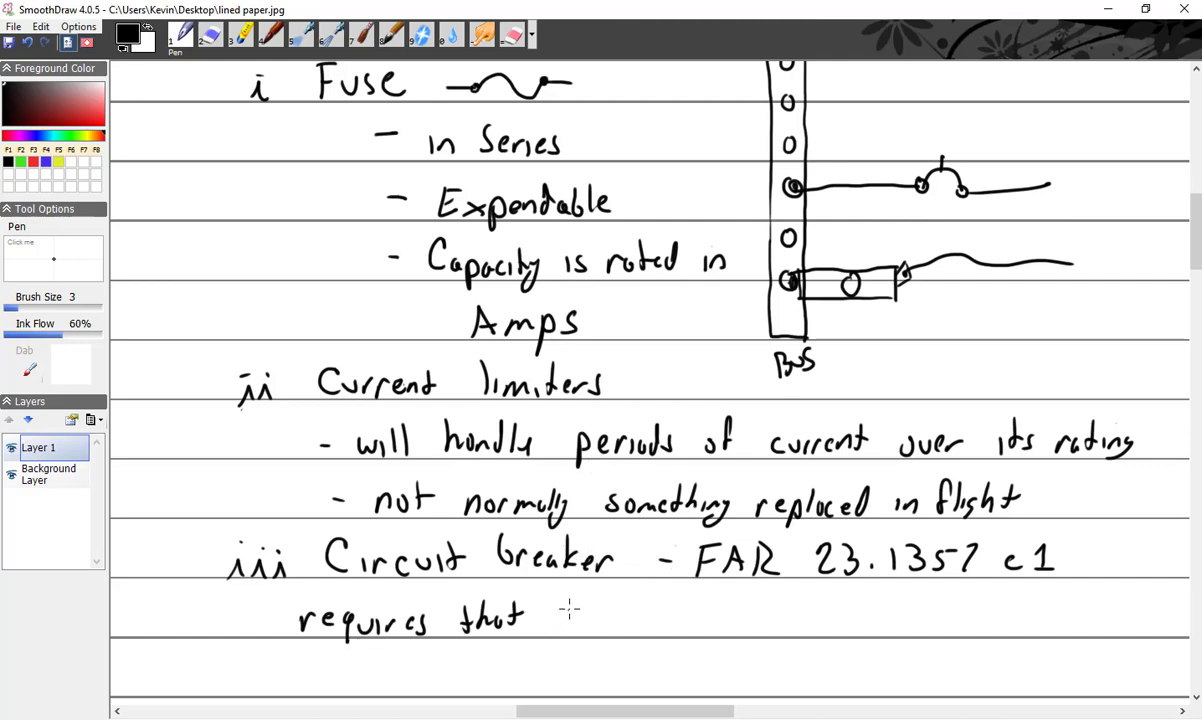
Step: Complete the rule 'circuit breakers not be automatically reset', fixing the spelling of reset
drag(567, 611, 728, 624)
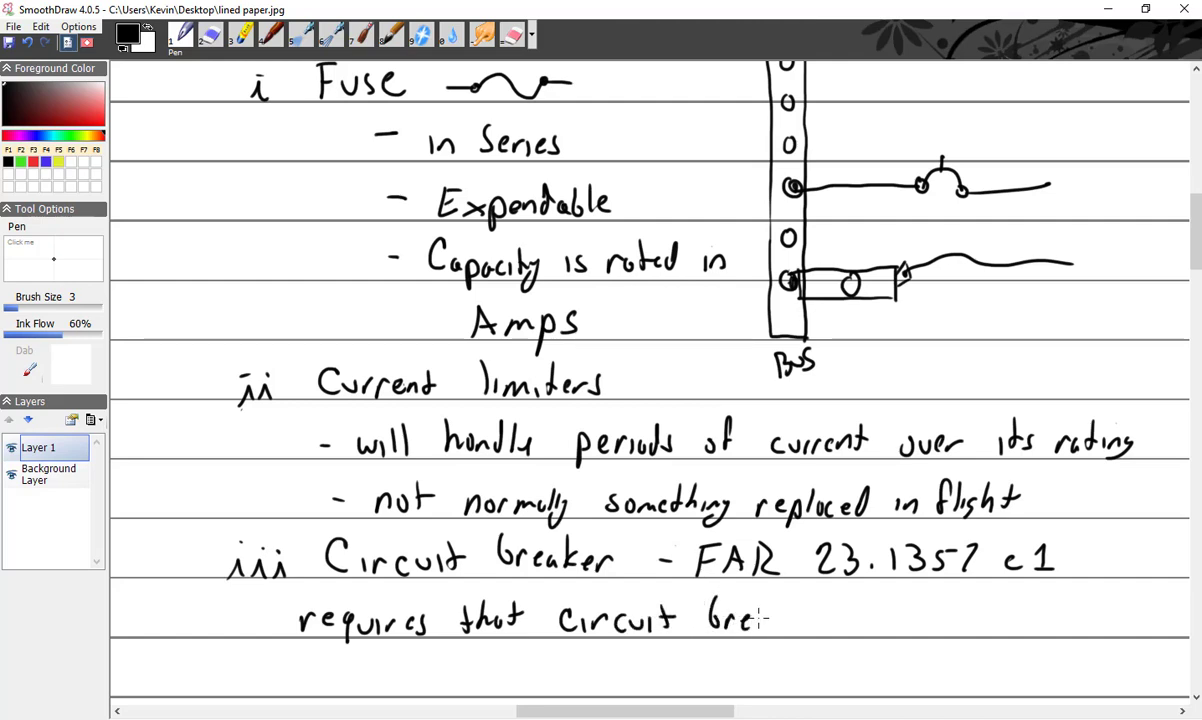
mouse_move(760, 618)
mouse_down()
mouse_move(898, 633)
mouse_move(905, 619)
mouse_up()
mouse_move(921, 608)
mouse_down()
mouse_move(922, 633)
mouse_move(935, 617)
mouse_move(983, 632)
mouse_up()
mouse_move(976, 620)
mouse_down()
mouse_move(1162, 620)
mouse_move(1178, 622)
mouse_move(1186, 645)
mouse_up()
drag(312, 662, 378, 668)
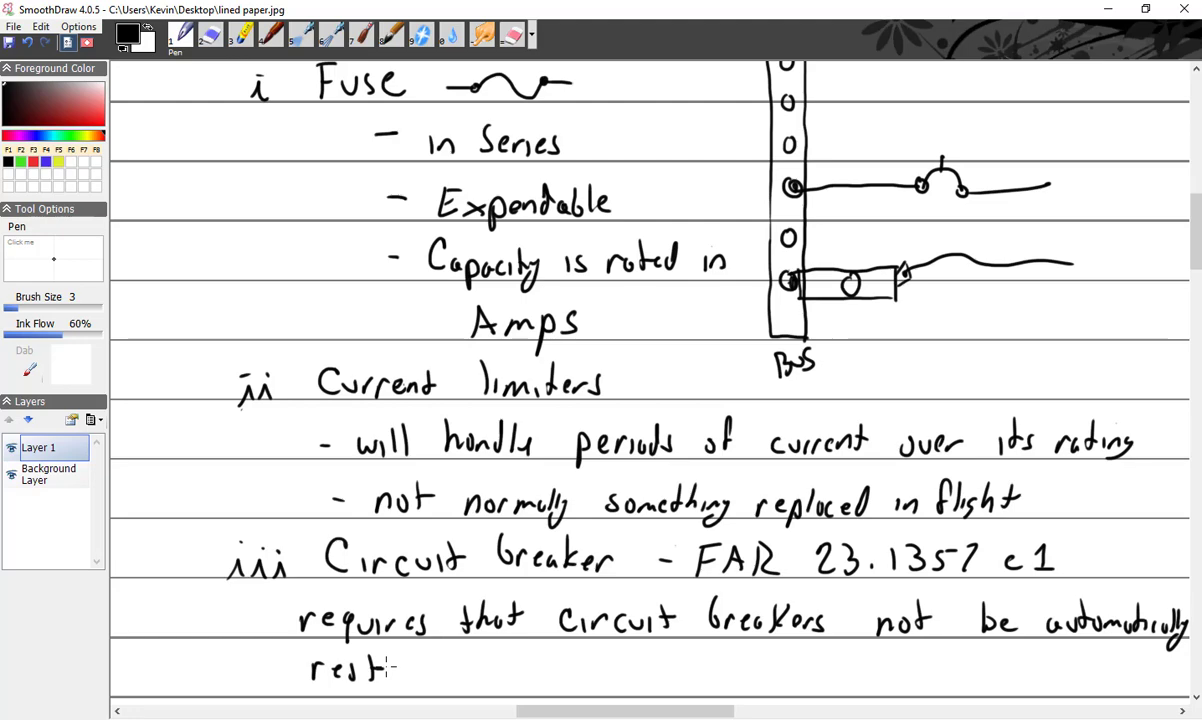
scroll(388, 666, down, 2)
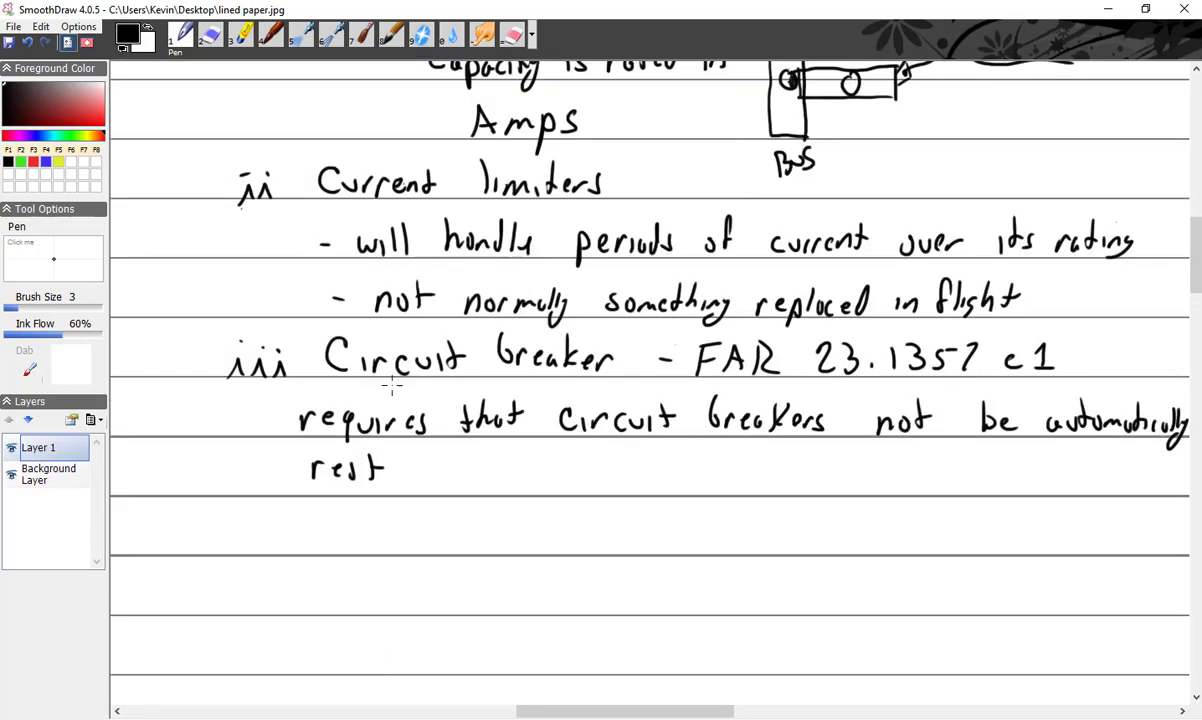
drag(353, 470, 362, 478)
Step: Write 'The resetting must be manual' and add the bullet '- In Series'
mouse_move(456, 460)
mouse_down()
mouse_move(462, 487)
mouse_move(584, 472)
mouse_move(598, 486)
mouse_move(628, 484)
mouse_up()
mouse_move(636, 460)
mouse_down()
mouse_move(642, 486)
mouse_move(682, 486)
mouse_up()
mouse_move(688, 486)
mouse_down()
mouse_move(702, 496)
mouse_move(764, 486)
mouse_up()
mouse_move(778, 478)
mouse_down()
mouse_move(772, 487)
mouse_move(934, 486)
mouse_up()
drag(940, 476, 986, 486)
drag(992, 456, 990, 488)
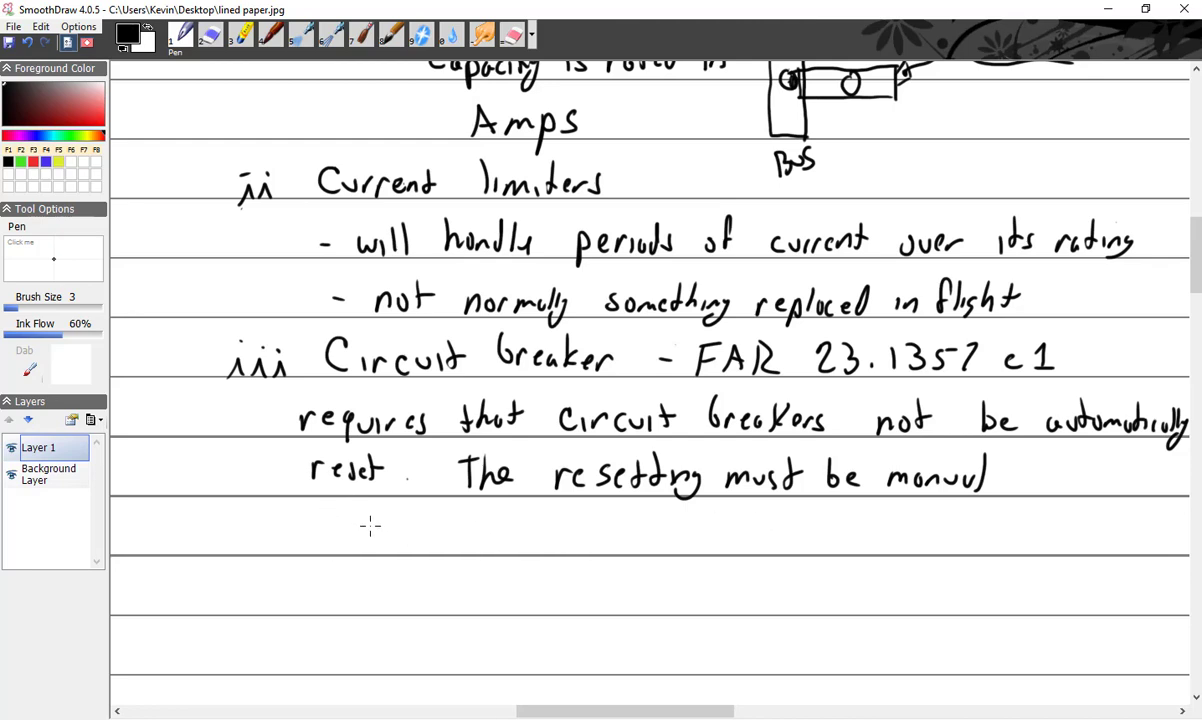
mouse_move(369, 531)
mouse_down()
mouse_move(437, 548)
mouse_move(546, 546)
mouse_up()
mouse_move(551, 548)
mouse_down()
mouse_move(566, 532)
mouse_move(588, 548)
mouse_up()
drag(599, 530, 591, 548)
Step: Add the bullet '- resettable' below 'In Series'
scroll(702, 517, down, 1)
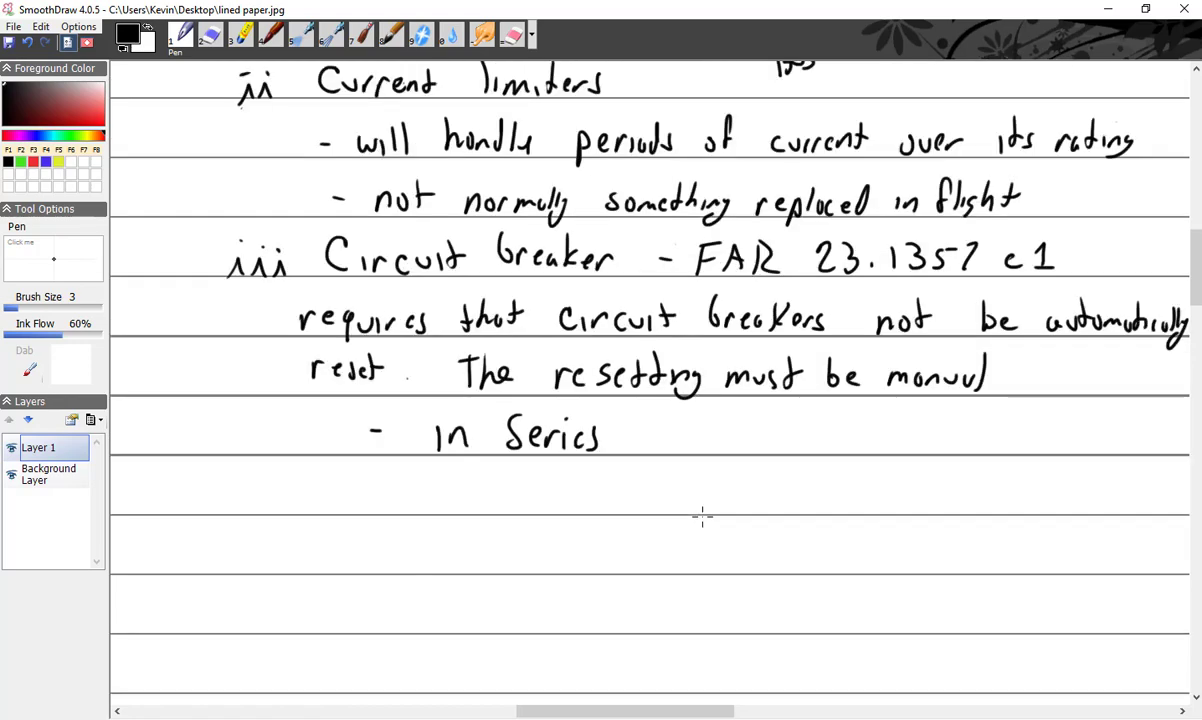
mouse_move(384, 492)
mouse_down()
mouse_move(462, 491)
mouse_move(502, 508)
mouse_move(590, 499)
mouse_up()
drag(604, 482, 629, 510)
drag(633, 501, 645, 510)
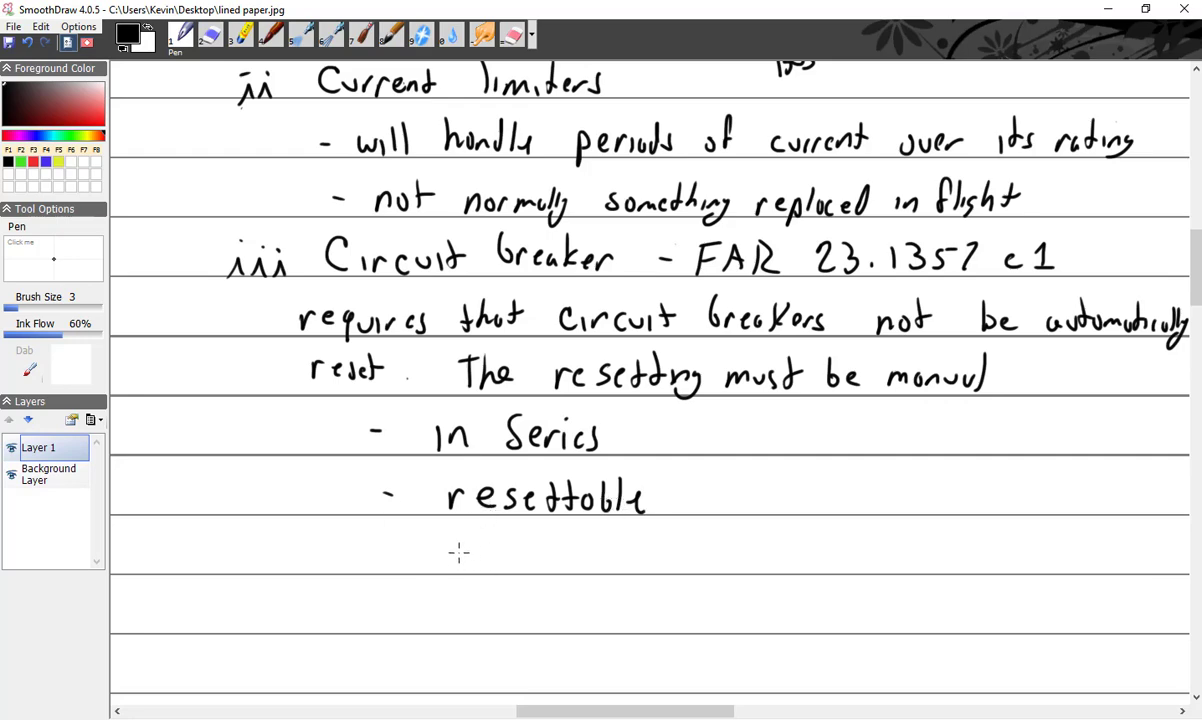
Step: Write the bullet '- 3 types' with the first sub-bullet 'Push to reset'
drag(382, 556, 453, 566)
drag(512, 540, 514, 588)
drag(504, 555, 526, 553)
drag(528, 548, 580, 564)
drag(593, 548, 584, 568)
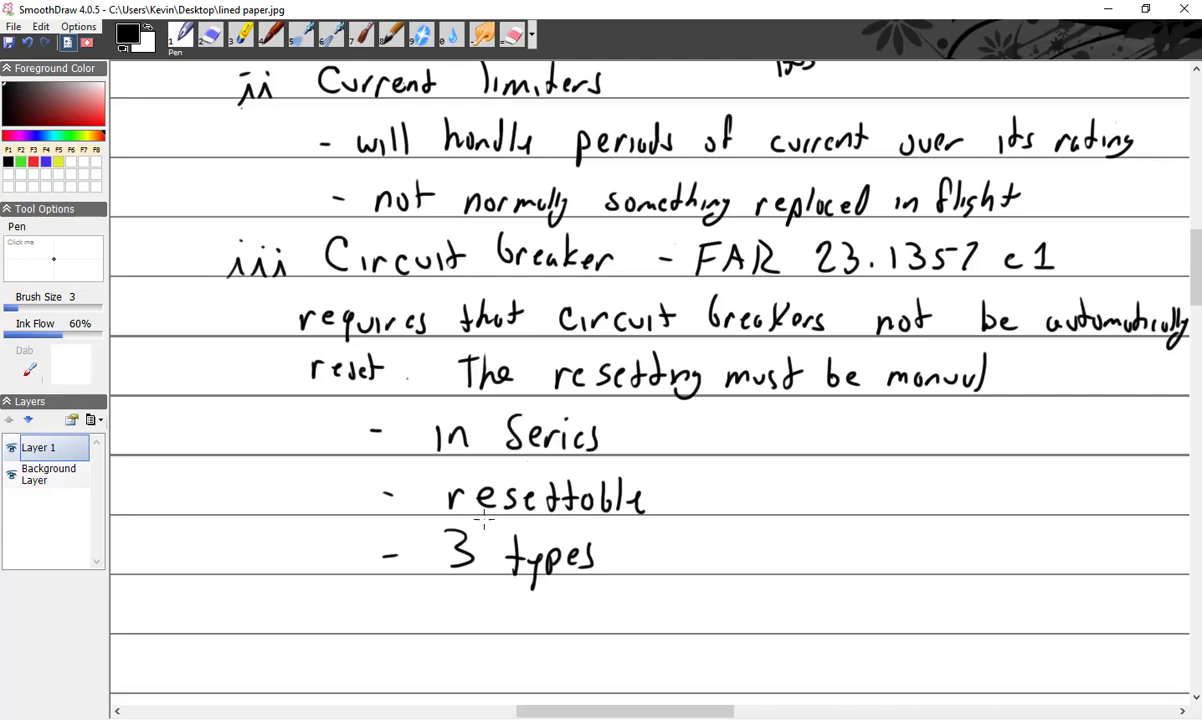
mouse_move(493, 609)
mouse_down()
mouse_move(564, 620)
mouse_move(620, 600)
mouse_move(632, 622)
mouse_move(765, 609)
mouse_move(769, 622)
mouse_move(794, 604)
mouse_move(833, 603)
mouse_up()
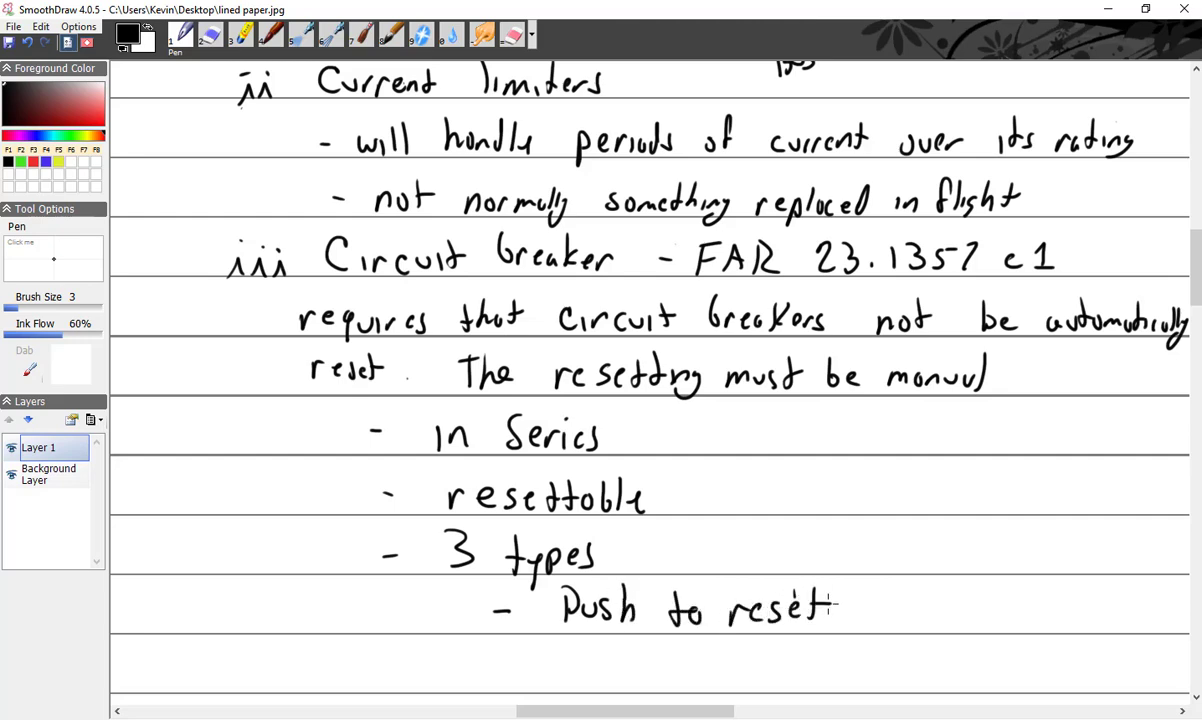
Step: Add the sub-bullet '- push-pull' and sketch a T-shaped switch symbol to the right
scroll(831, 604, down, 1)
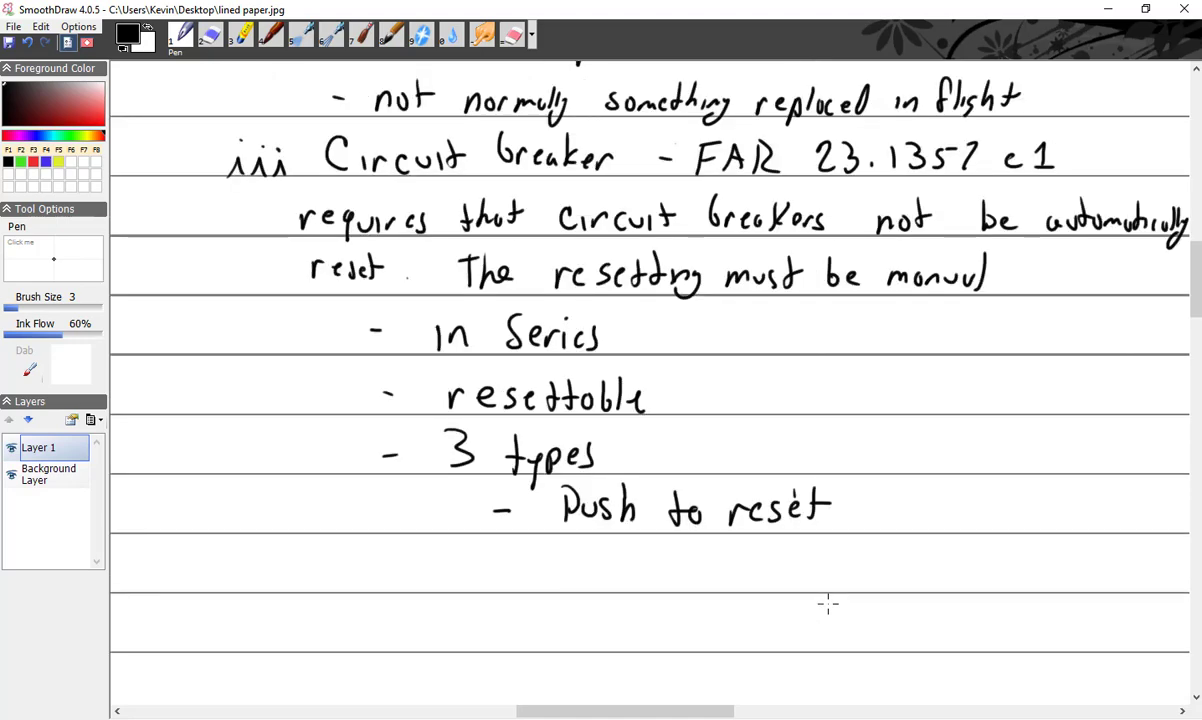
drag(497, 566, 606, 576)
mouse_move(622, 556)
mouse_down()
mouse_move(610, 577)
mouse_move(700, 563)
mouse_move(756, 570)
mouse_up()
drag(762, 547, 773, 572)
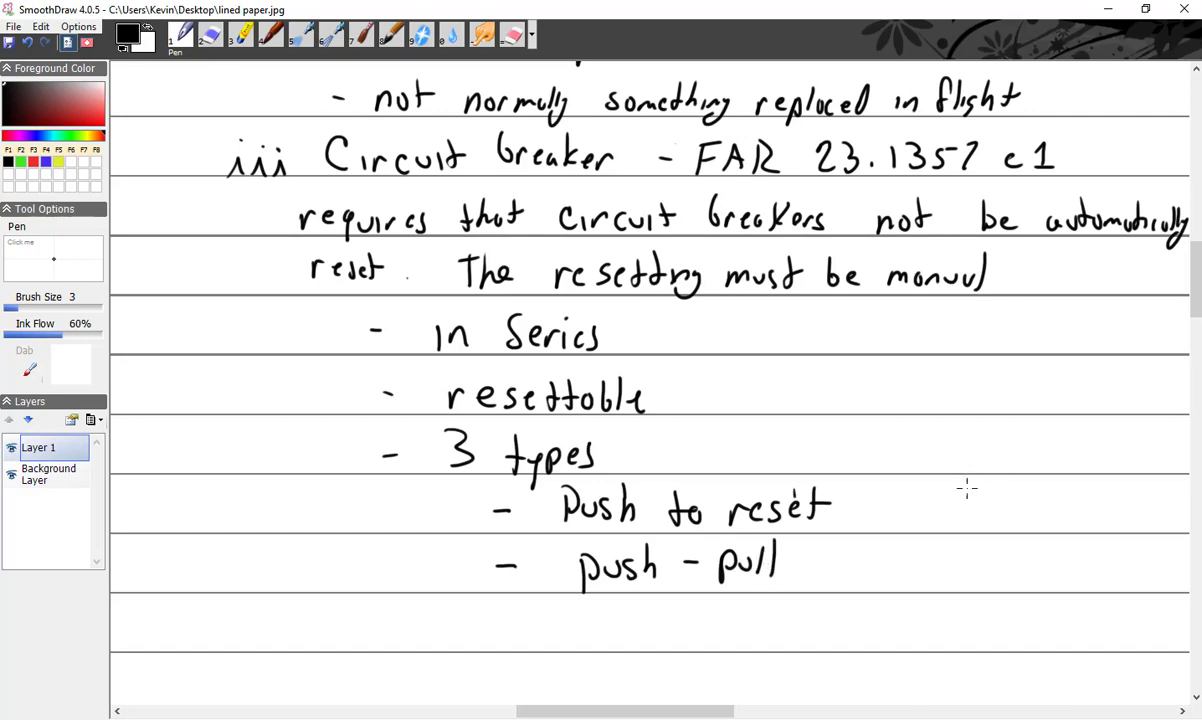
mouse_move(966, 488)
mouse_down()
mouse_move(1010, 462)
mouse_move(1031, 485)
mouse_move(998, 437)
mouse_move(1000, 421)
mouse_move(1021, 421)
mouse_up()
Step: Write the third breaker type sub-bullet '- toggle type'
drag(503, 624, 578, 648)
mouse_move(568, 622)
mouse_down()
mouse_move(586, 620)
mouse_move(606, 652)
mouse_move(628, 655)
mouse_up()
drag(655, 605, 658, 645)
drag(664, 630, 672, 645)
mouse_move(720, 608)
mouse_down()
mouse_move(722, 645)
mouse_move(732, 620)
mouse_up()
mouse_move(738, 620)
mouse_down()
mouse_move(742, 660)
mouse_move(762, 630)
mouse_move(786, 640)
mouse_up()
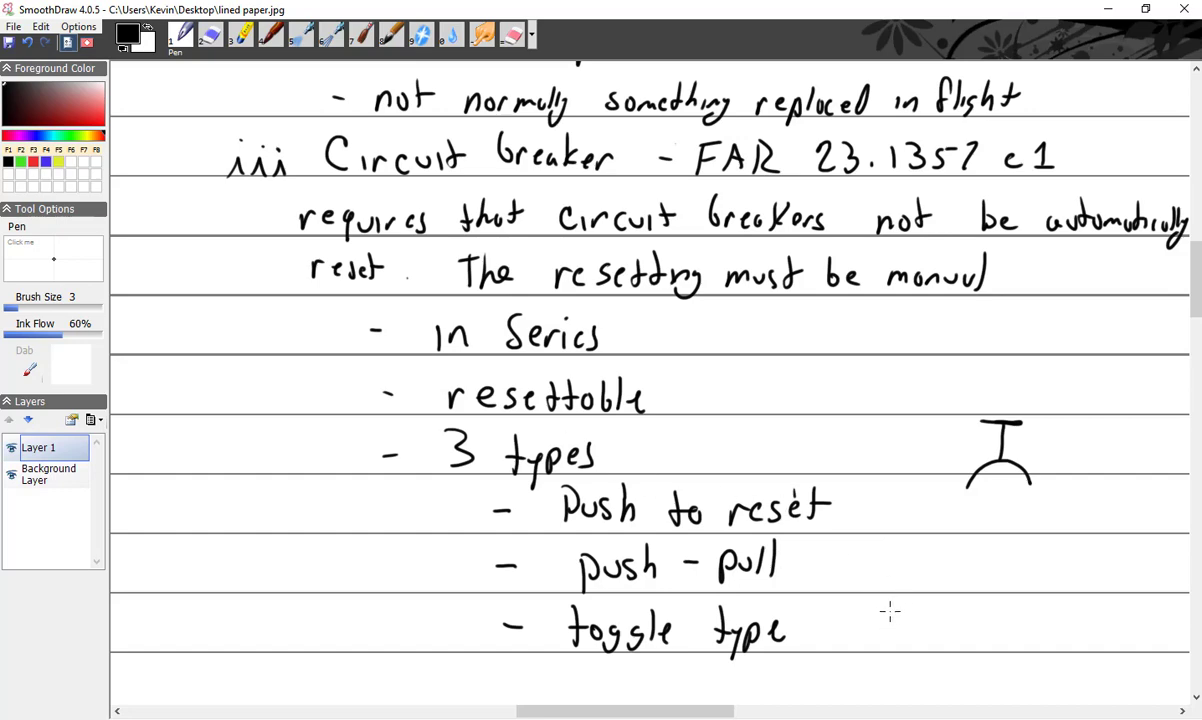
Step: Mark 'toggle type' with a circled 5 and start a dash note after 'Push to reset'
mouse_move(883, 610)
mouse_down()
mouse_move(899, 612)
mouse_move(886, 632)
mouse_move(895, 616)
mouse_up()
scroll(997, 407, down, 2)
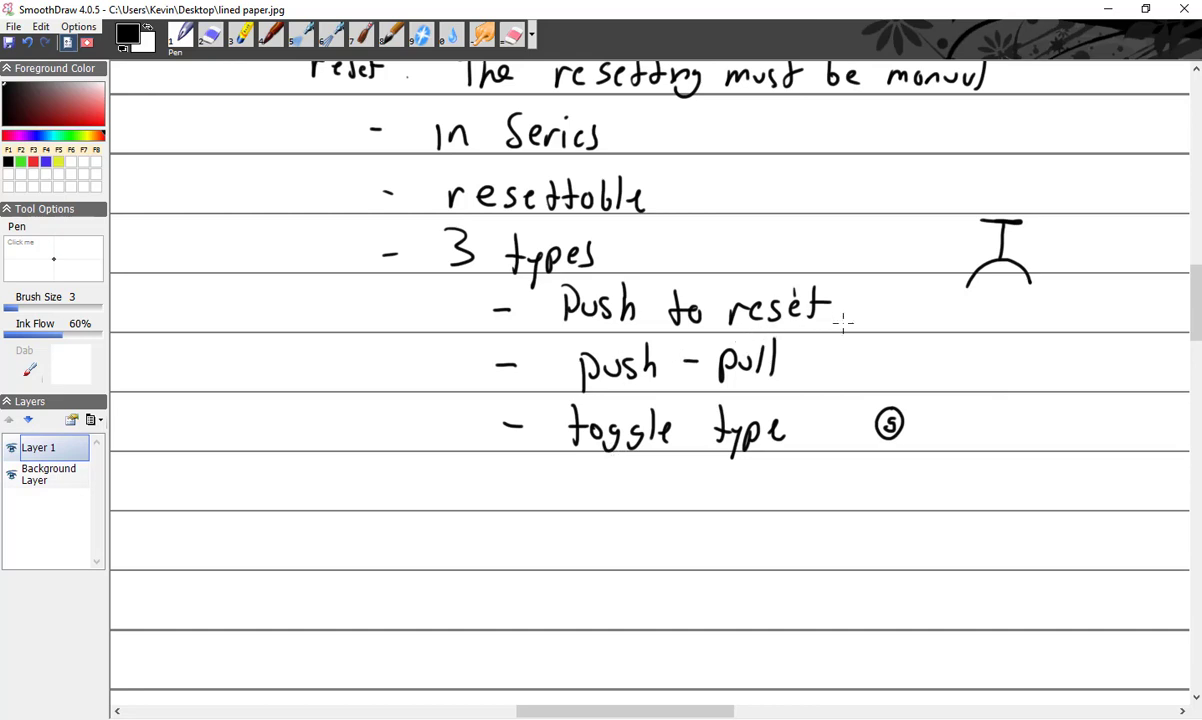
drag(855, 311, 919, 318)
drag(921, 300, 990, 322)
Step: Finish 'not a switch', bracket it, and draw an arrow linking it to push-pull
mouse_move(1025, 310)
mouse_down()
mouse_move(1019, 322)
mouse_move(1113, 322)
mouse_up()
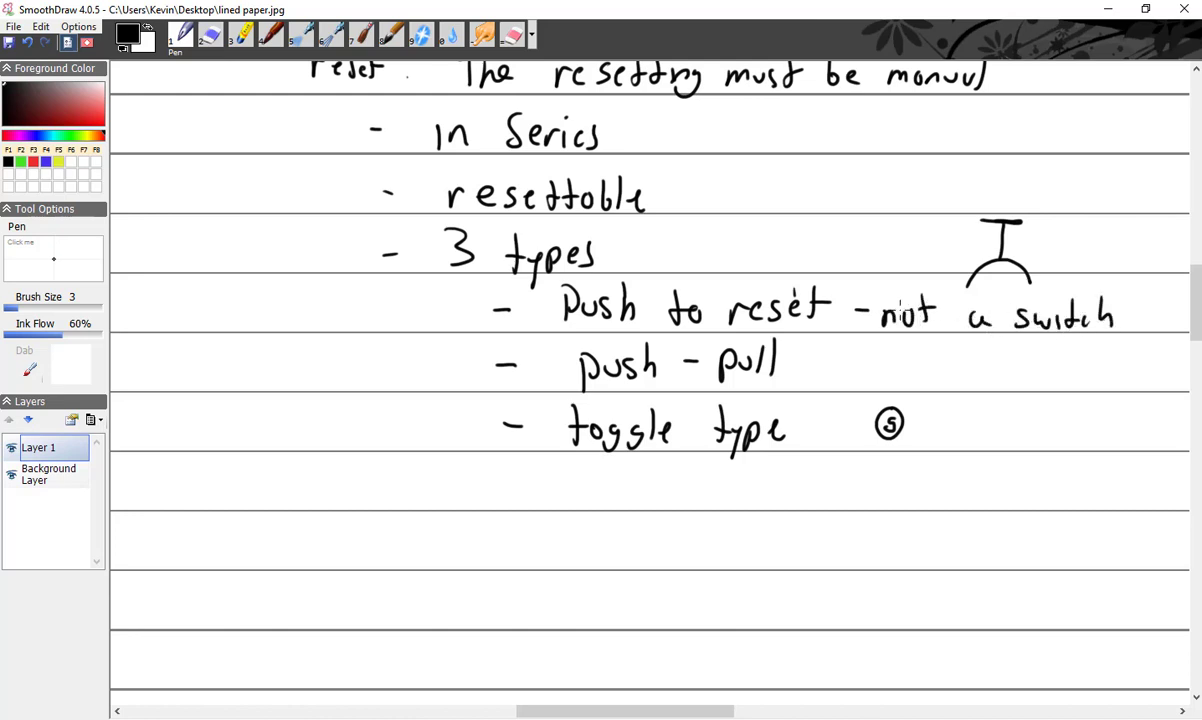
drag(884, 310, 889, 335)
drag(1110, 287, 1113, 335)
scroll(754, 439, down, 1)
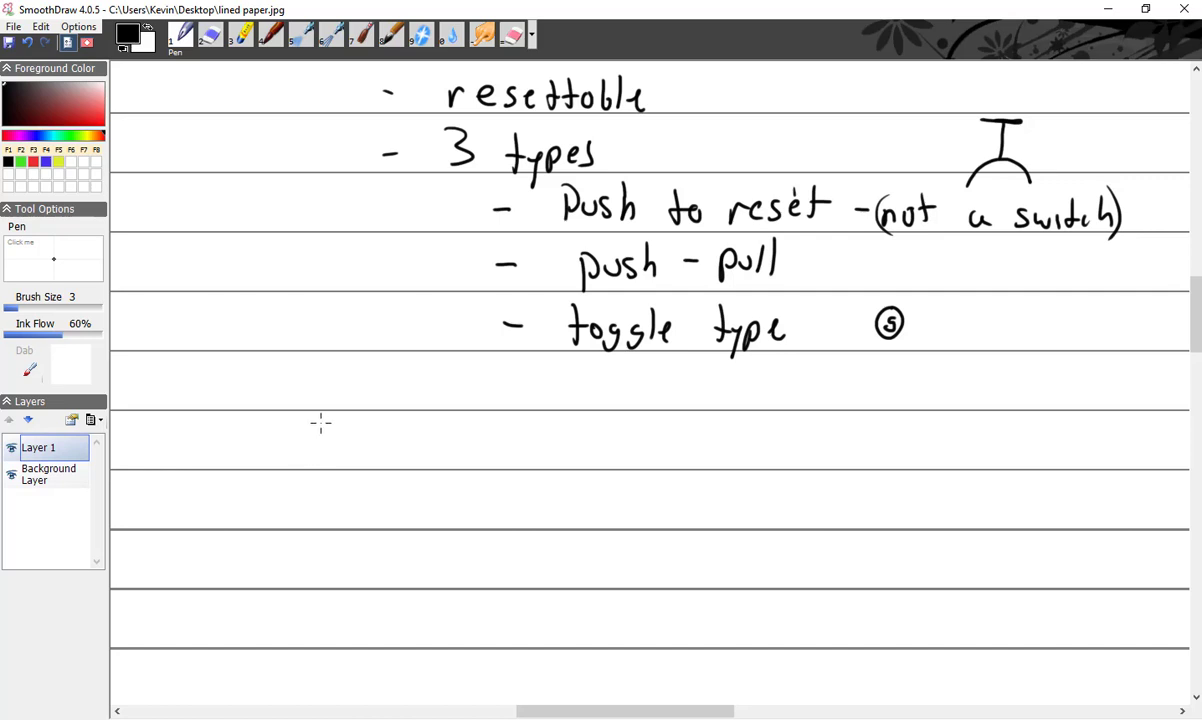
mouse_move(856, 210)
mouse_down()
mouse_move(848, 242)
mouse_move(806, 263)
mouse_move(825, 271)
mouse_up()
Step: Add 'of operation' after '3 types' and begin the line '1) Different types of'
scroll(617, 243, up, 3)
mouse_move(610, 345)
mouse_down()
mouse_move(638, 362)
mouse_move(688, 350)
mouse_up()
mouse_move(708, 342)
mouse_down()
mouse_move(694, 375)
mouse_move(706, 357)
mouse_move(794, 352)
mouse_move(812, 364)
mouse_up()
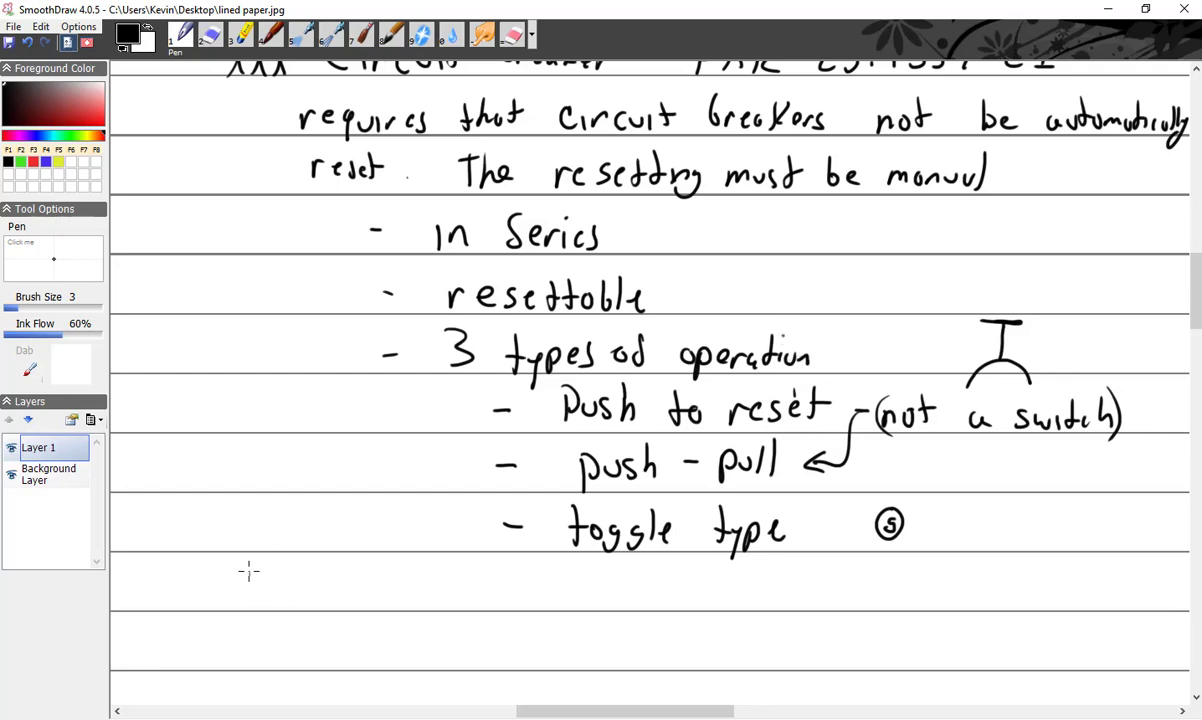
mouse_move(247, 565)
mouse_down()
mouse_move(247, 596)
mouse_move(299, 560)
mouse_move(357, 558)
mouse_move(472, 596)
mouse_move(557, 590)
mouse_move(560, 575)
mouse_move(785, 605)
mouse_move(857, 579)
mouse_up()
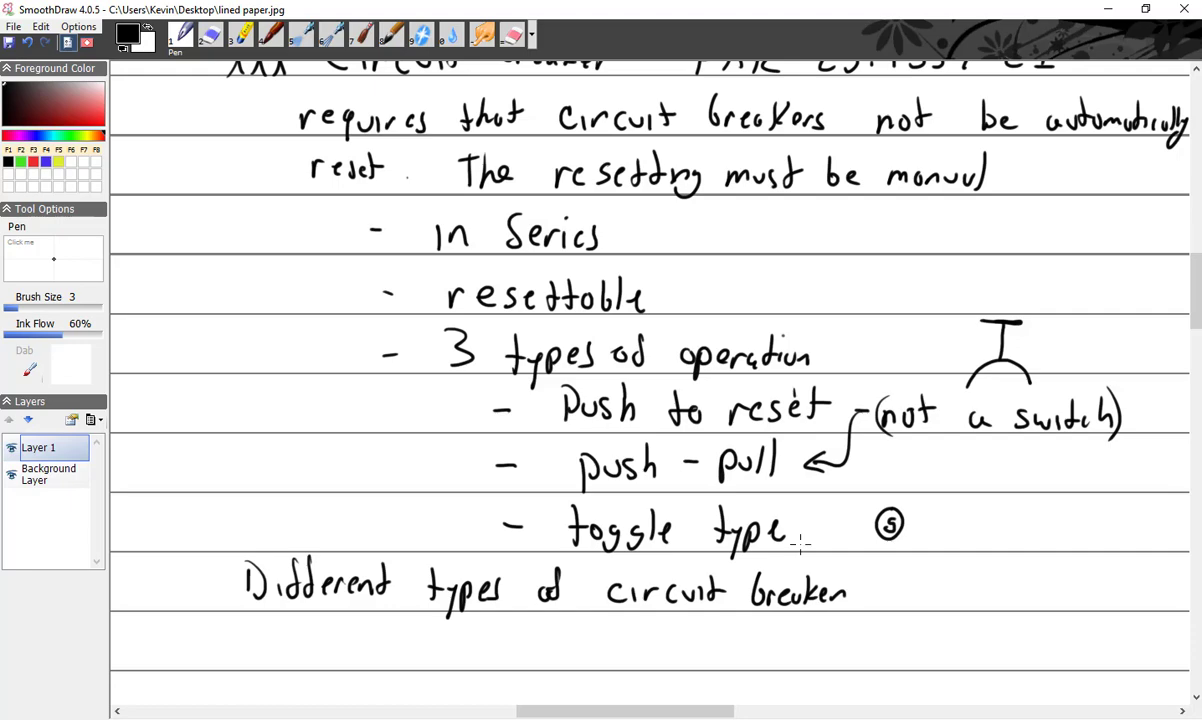
Step: Write sub-item 'a magnetic type' under the 'Different types of circuit breaker' heading
scroll(800, 543, down, 3)
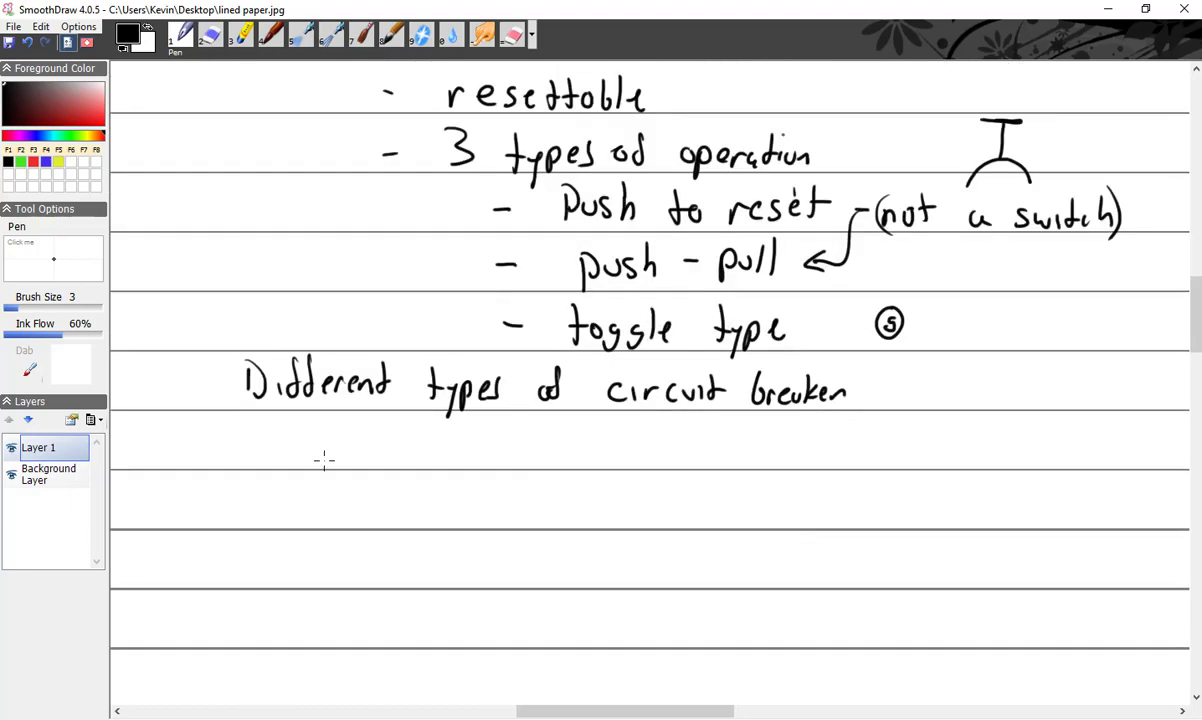
mouse_move(305, 446)
mouse_down()
mouse_move(293, 453)
mouse_move(309, 461)
mouse_move(373, 440)
mouse_move(411, 472)
mouse_move(437, 452)
mouse_move(506, 458)
mouse_move(638, 438)
mouse_up()
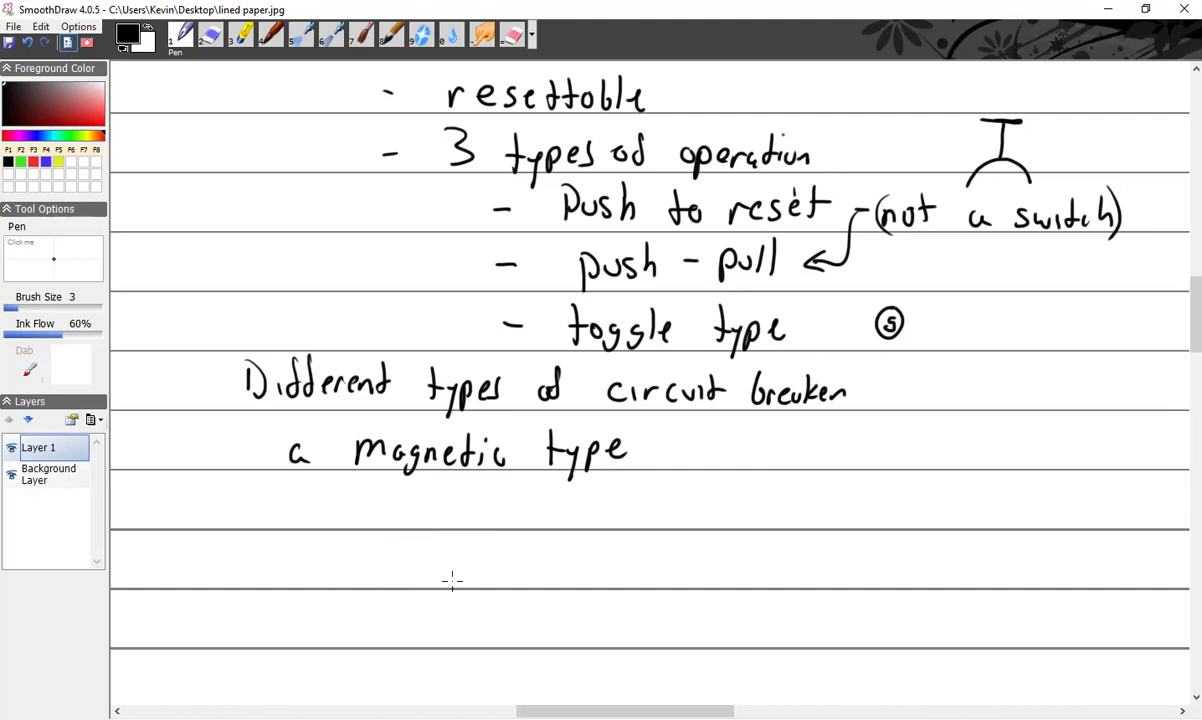
Step: Write the dash note '- excessive current causes an electromagnet' under magnetic type
drag(358, 506, 437, 518)
mouse_move(437, 504)
mouse_down()
mouse_move(421, 518)
mouse_move(474, 517)
mouse_up()
mouse_move(490, 505)
mouse_down()
mouse_move(480, 518)
mouse_move(496, 518)
mouse_up()
mouse_move(512, 508)
mouse_down()
mouse_move(512, 518)
mouse_move(526, 507)
mouse_up()
mouse_move(529, 512)
mouse_down()
mouse_move(668, 506)
mouse_move(721, 521)
mouse_up()
drag(739, 511, 744, 521)
drag(749, 510, 769, 520)
drag(779, 516, 850, 510)
drag(860, 509, 940, 521)
drag(945, 515, 964, 520)
mouse_move(976, 500)
mouse_down()
mouse_move(979, 521)
mouse_move(1060, 521)
mouse_up()
mouse_move(1074, 512)
mouse_down()
mouse_move(1070, 528)
mouse_move(1106, 520)
mouse_up()
drag(1104, 504, 1106, 521)
drag(1099, 510, 1112, 509)
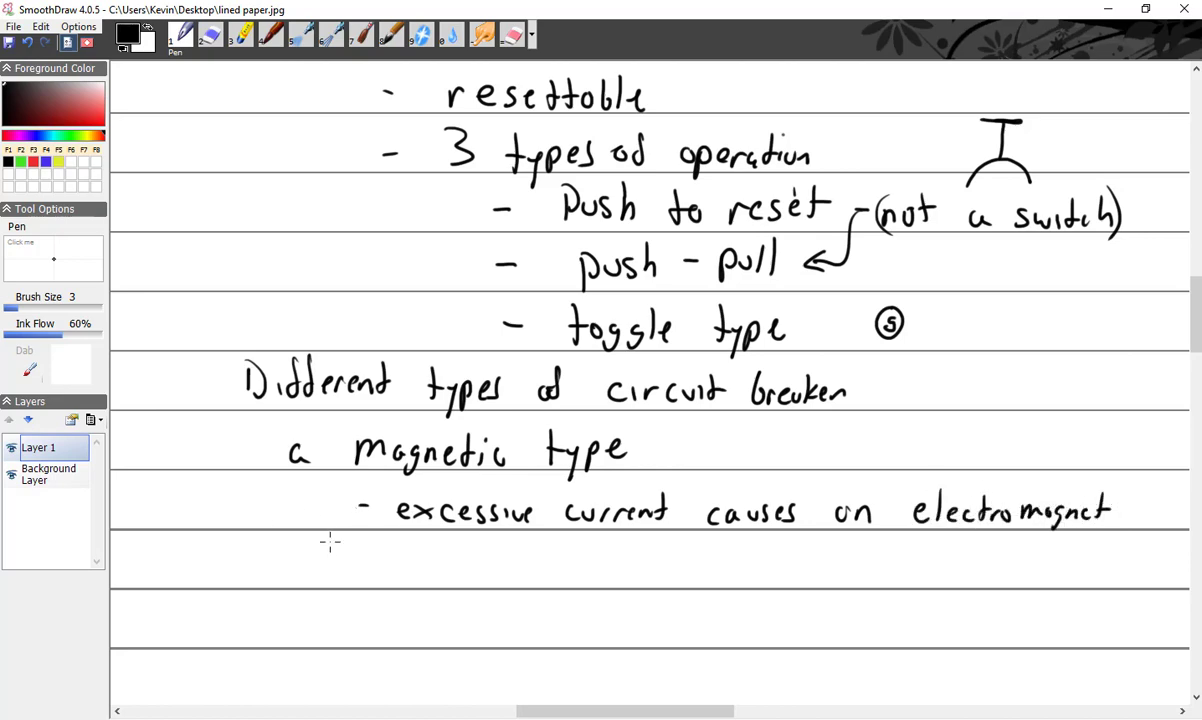
Step: Continue on the next line with 'to move an armature which trips the breaker'
drag(402, 557, 404, 580)
drag(396, 566, 412, 565)
drag(426, 568, 493, 570)
mouse_move(497, 563)
mouse_down()
mouse_move(598, 578)
mouse_move(852, 567)
mouse_up()
mouse_move(856, 558)
mouse_down()
mouse_move(862, 574)
mouse_move(876, 572)
mouse_up()
mouse_move(880, 558)
mouse_down()
mouse_move(895, 575)
mouse_move(945, 565)
mouse_up()
mouse_move(936, 556)
mouse_down()
mouse_move(937, 579)
mouse_move(966, 566)
mouse_move(978, 591)
mouse_move(996, 574)
mouse_move(1060, 566)
mouse_up()
mouse_move(1058, 556)
mouse_down()
mouse_move(1076, 578)
mouse_move(1138, 578)
mouse_up()
drag(1140, 572, 1160, 578)
drag(1162, 556, 1178, 578)
drag(1180, 568, 1188, 574)
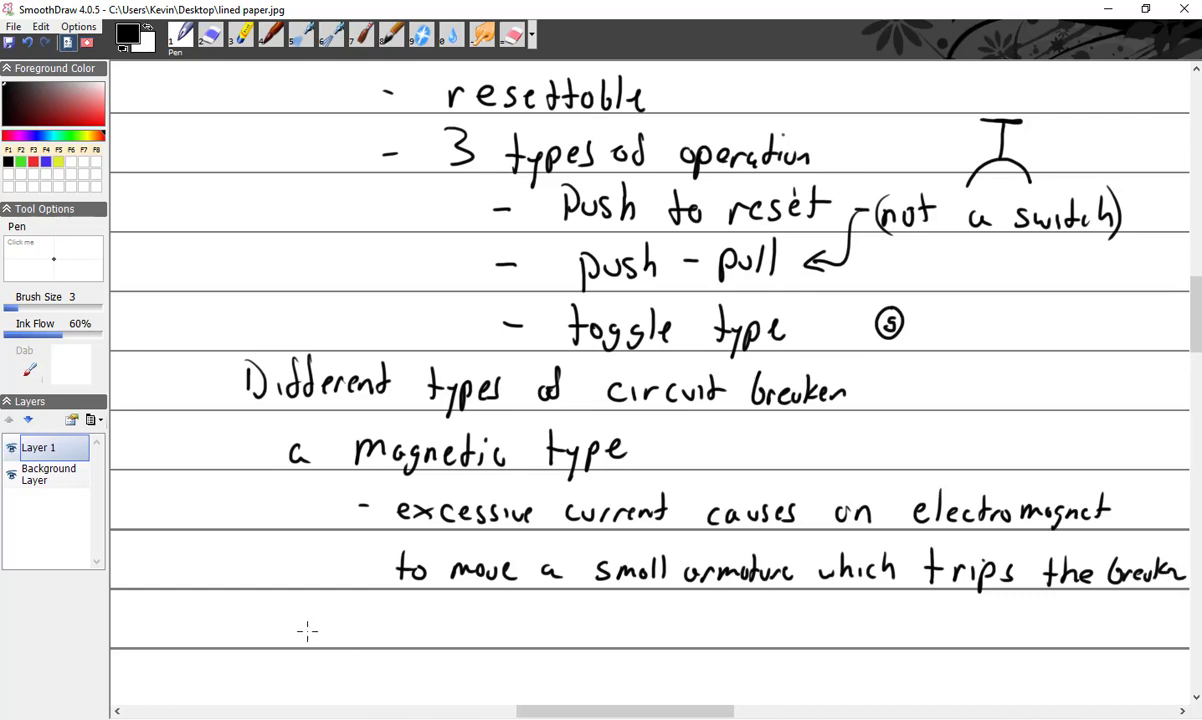
Step: Write the second breaker type as item 'b Thermal overload'
drag(300, 602, 304, 630)
mouse_move(372, 608)
mouse_down()
mouse_move(374, 638)
mouse_move(386, 606)
mouse_move(406, 636)
mouse_up()
mouse_move(410, 628)
mouse_down()
mouse_move(526, 636)
mouse_move(548, 626)
mouse_up()
mouse_move(552, 620)
mouse_down()
mouse_move(566, 636)
mouse_move(604, 628)
mouse_up()
mouse_move(610, 610)
mouse_down()
mouse_move(614, 636)
mouse_move(624, 626)
mouse_move(646, 636)
mouse_up()
drag(656, 628, 658, 608)
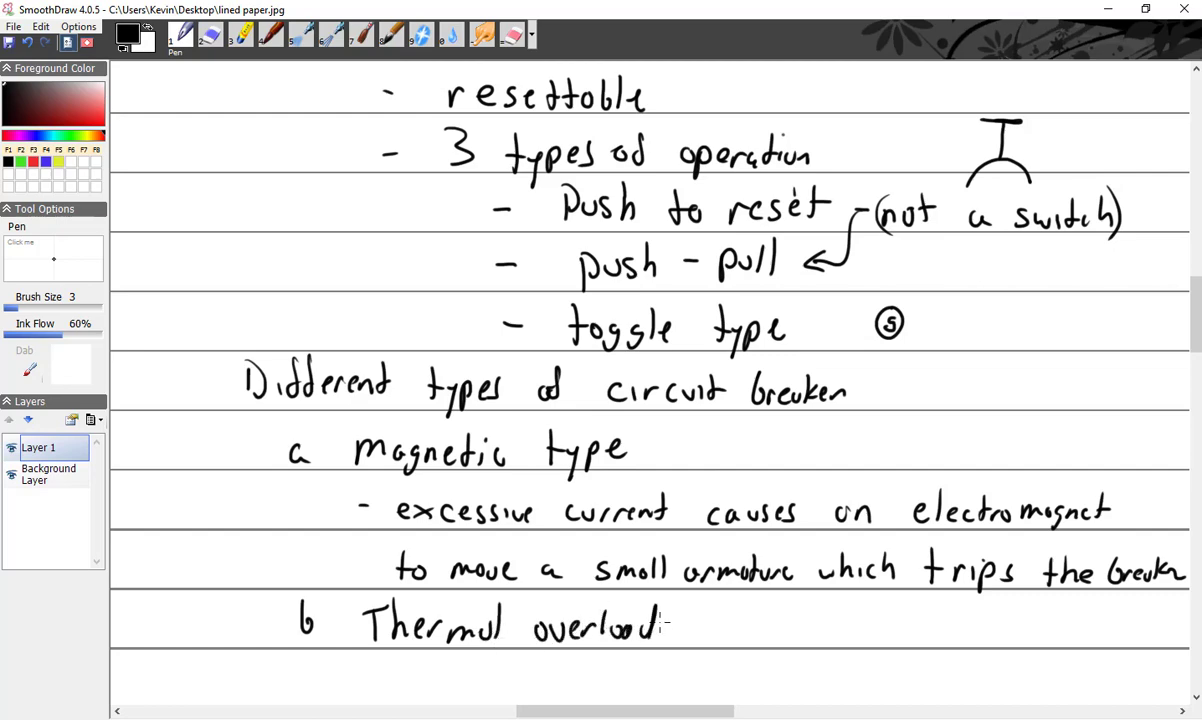
Step: Write '- uses a bimetallic strip which when' under Thermal overload
scroll(660, 622, down, 1)
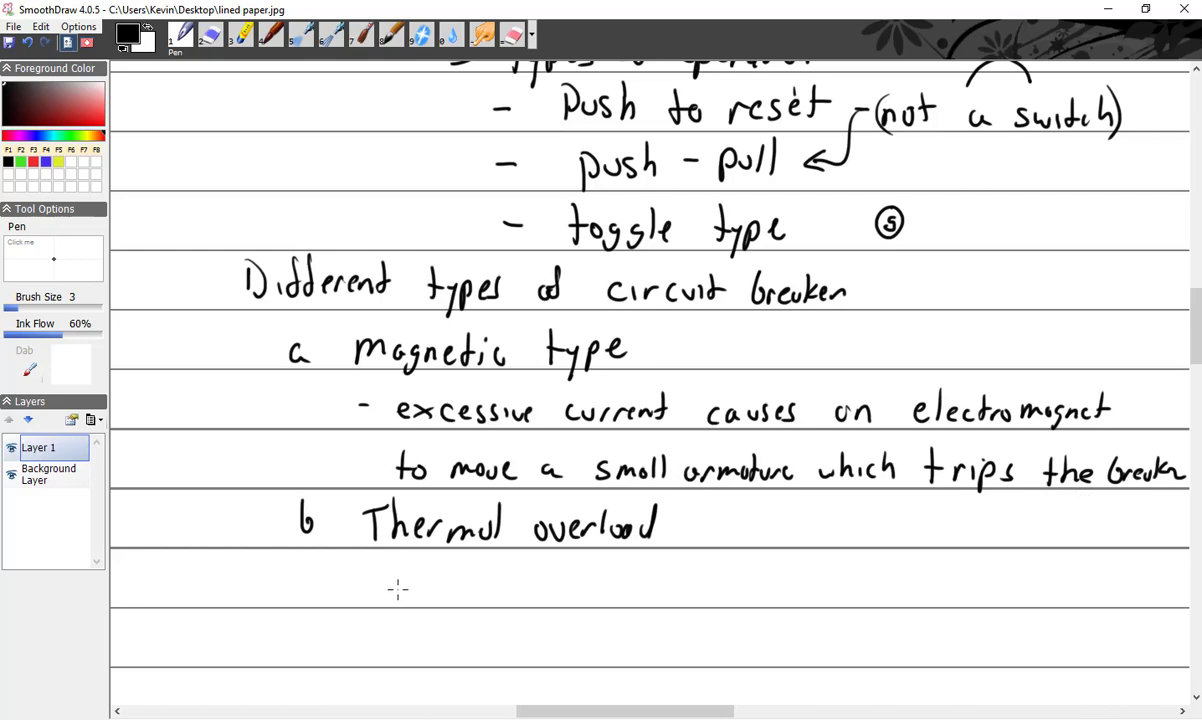
mouse_move(355, 590)
mouse_down()
mouse_move(405, 579)
mouse_move(396, 598)
mouse_move(429, 598)
mouse_up()
mouse_move(452, 580)
mouse_down()
mouse_move(440, 598)
mouse_move(631, 600)
mouse_up()
drag(646, 577, 647, 600)
drag(636, 588, 684, 600)
mouse_move(700, 575)
mouse_down()
mouse_move(701, 600)
mouse_move(714, 600)
mouse_up()
drag(727, 588, 724, 600)
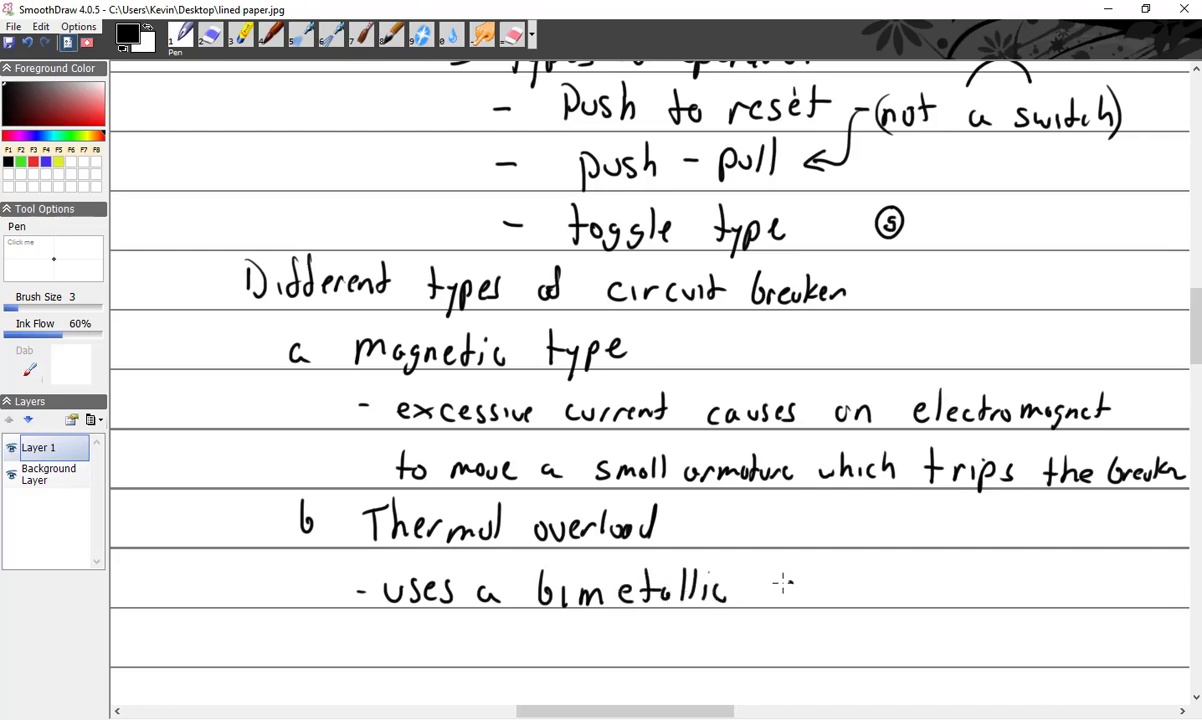
drag(791, 582, 779, 601)
mouse_move(800, 576)
mouse_down()
mouse_move(802, 603)
mouse_move(810, 587)
mouse_up()
drag(815, 601, 825, 589)
drag(832, 590, 846, 617)
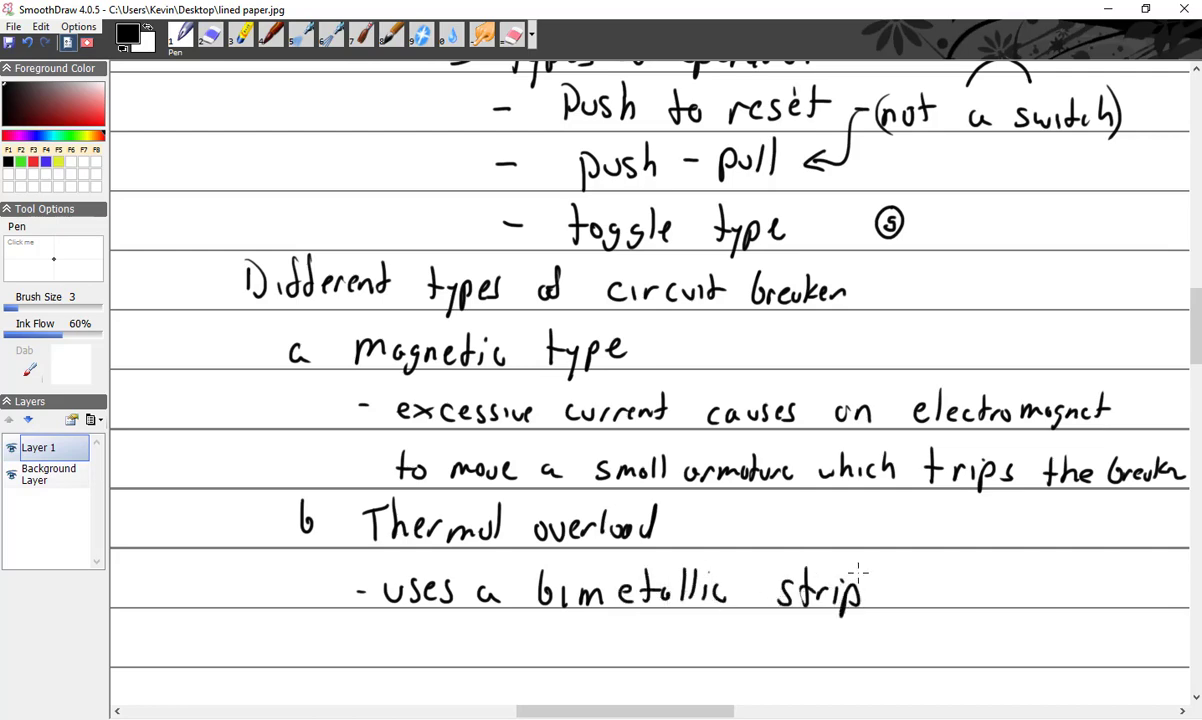
mouse_move(913, 585)
mouse_down()
mouse_move(925, 600)
mouse_move(940, 588)
mouse_up()
drag(945, 575, 966, 600)
mouse_move(984, 590)
mouse_down()
mouse_move(978, 600)
mouse_move(1068, 590)
mouse_move(1085, 600)
mouse_up()
drag(1090, 592, 1125, 598)
Step: Finish the note with 'overheated bends and opens the circuit' on the next line
drag(308, 648, 370, 650)
drag(376, 641, 506, 640)
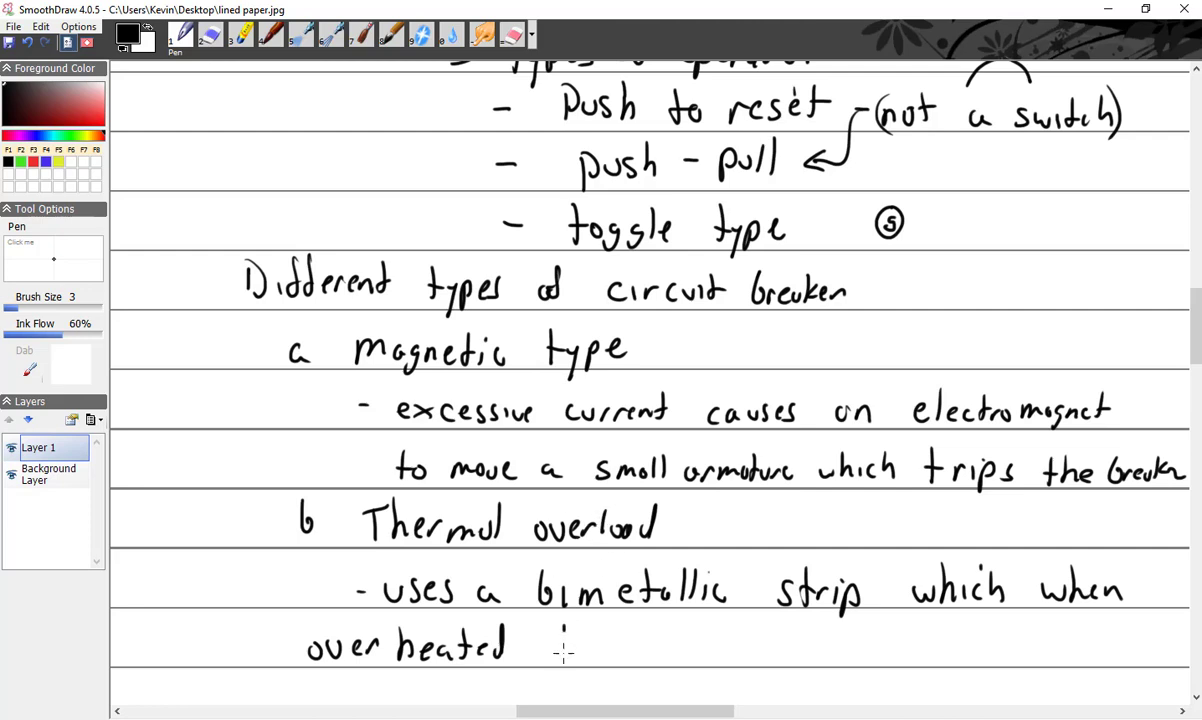
drag(566, 648, 586, 656)
mouse_move(592, 648)
mouse_down()
mouse_move(626, 656)
mouse_move(636, 628)
mouse_up()
mouse_move(648, 640)
mouse_down()
mouse_move(640, 656)
mouse_move(852, 656)
mouse_up()
drag(854, 650, 904, 660)
drag(898, 646, 936, 657)
drag(942, 650, 990, 657)
drag(998, 657, 1034, 657)
drag(1039, 647, 1057, 657)
mouse_move(1068, 632)
mouse_down()
mouse_move(1068, 658)
mouse_move(1076, 642)
mouse_up()
click(1058, 637)
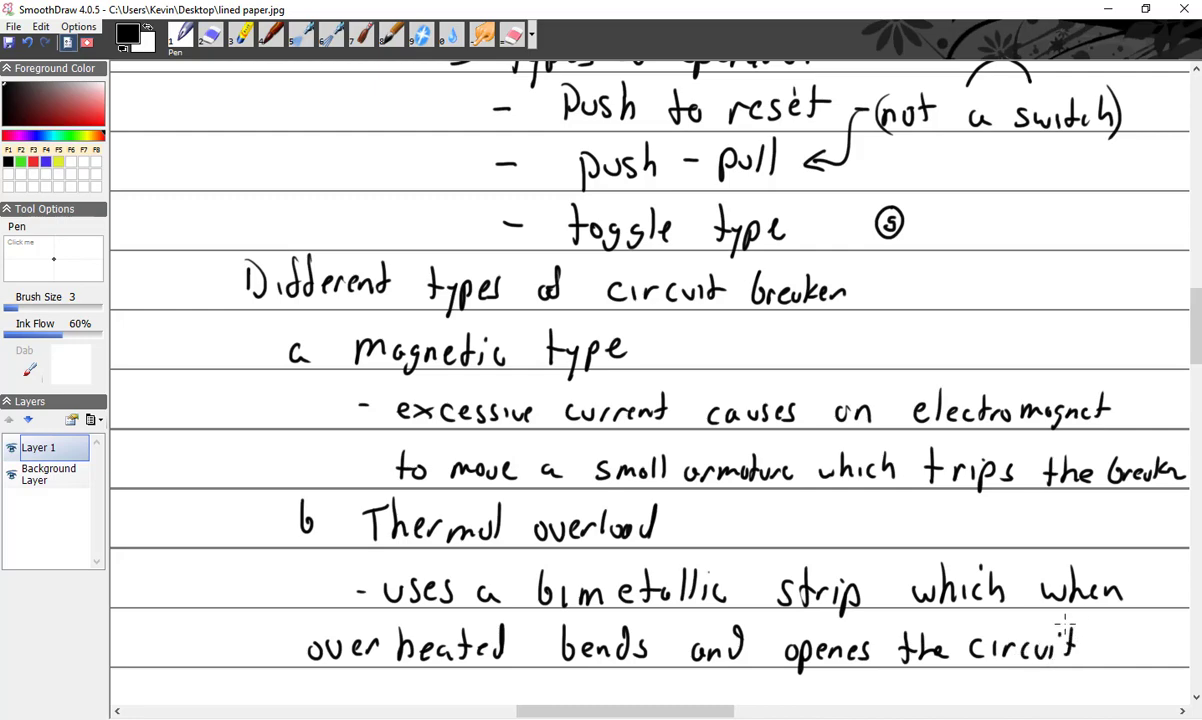
Step: On the next blank line, write item c: 'a "Trip Free"'
scroll(1065, 622, down, 5)
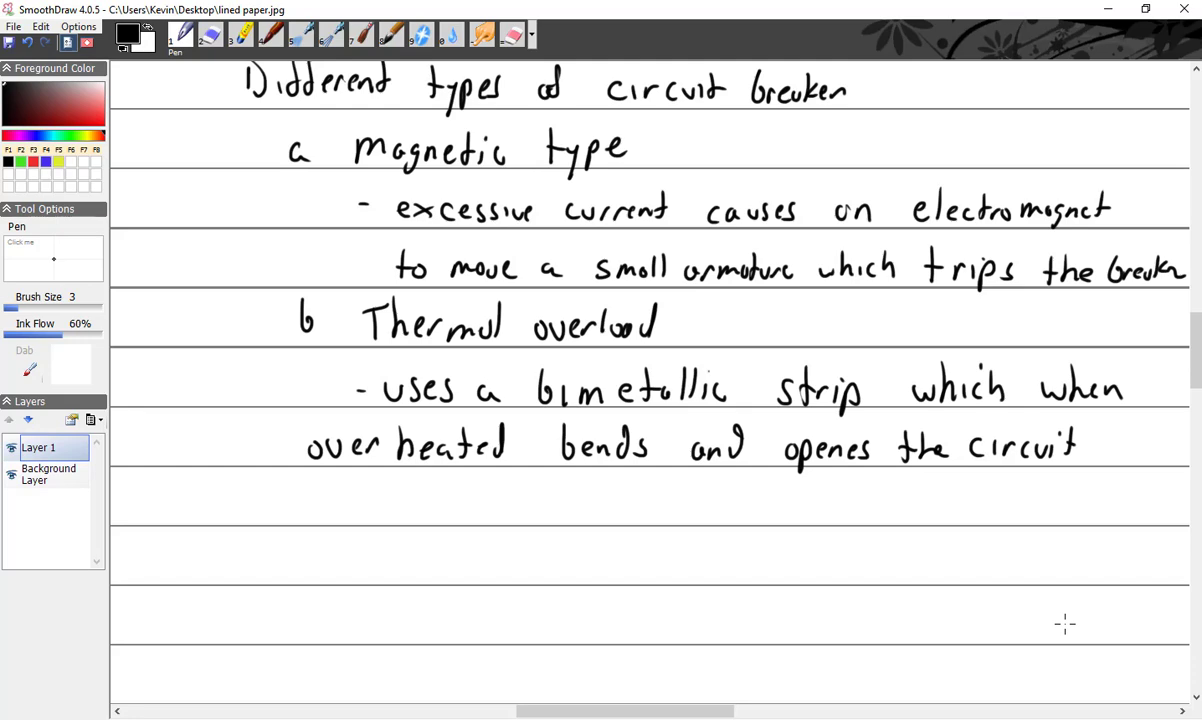
mouse_move(306, 489)
mouse_down()
mouse_move(305, 515)
mouse_move(351, 504)
mouse_move(361, 518)
mouse_move(431, 524)
mouse_move(451, 490)
mouse_up()
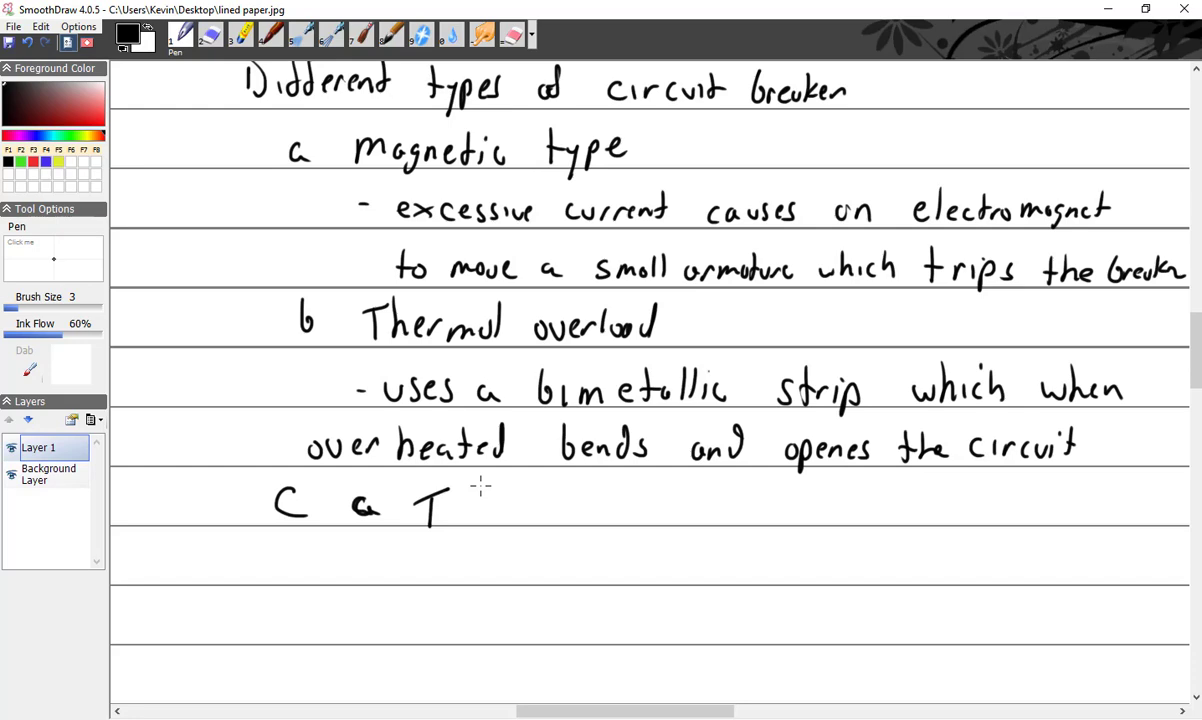
drag(438, 498, 454, 500)
mouse_move(462, 504)
mouse_down()
mouse_move(462, 520)
mouse_move(537, 523)
mouse_move(556, 496)
mouse_up()
drag(538, 511, 576, 505)
mouse_move(582, 511)
mouse_down()
mouse_move(614, 518)
mouse_move(633, 500)
mouse_up()
drag(399, 487, 413, 497)
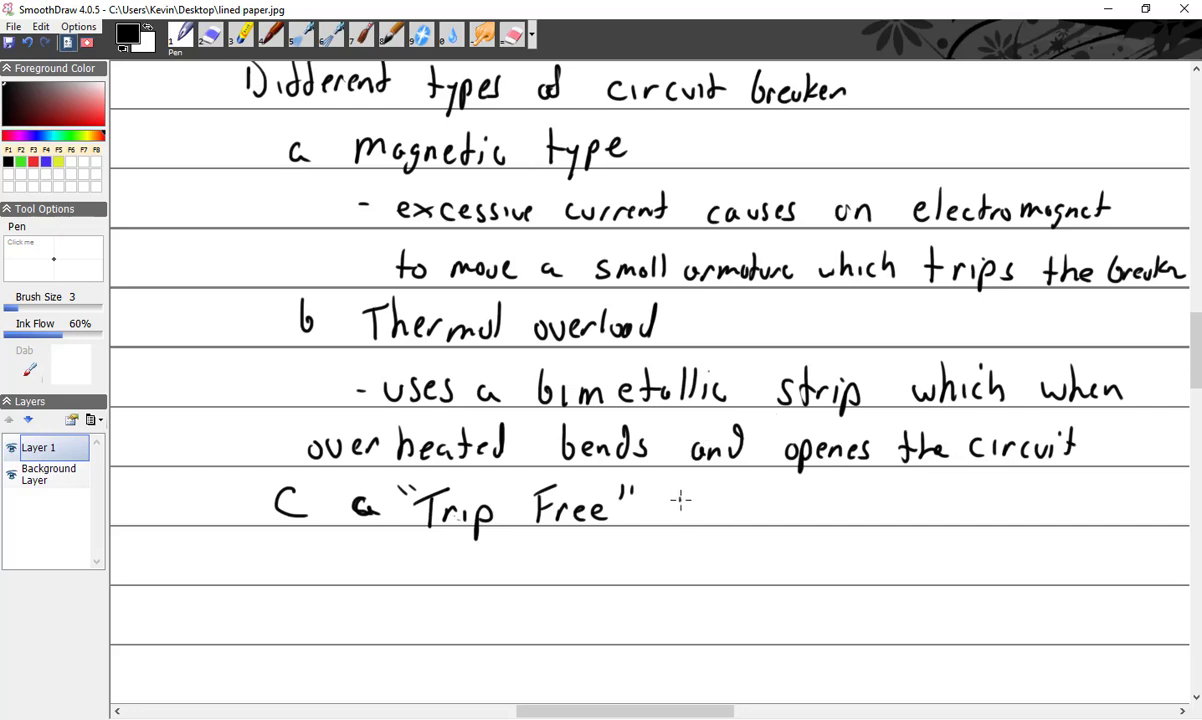
Step: Continue the line with 'Circuit Breaker will'
mouse_move(686, 497)
mouse_down()
mouse_move(689, 519)
mouse_move(712, 503)
mouse_move(722, 517)
mouse_move(790, 503)
mouse_move(832, 518)
mouse_up()
mouse_move(855, 503)
mouse_down()
mouse_move(856, 519)
mouse_move(864, 503)
mouse_up()
mouse_move(870, 510)
mouse_down()
mouse_move(883, 511)
mouse_move(873, 517)
mouse_up()
drag(886, 505, 893, 518)
drag(905, 502, 907, 518)
drag(922, 510, 930, 518)
drag(931, 508, 944, 505)
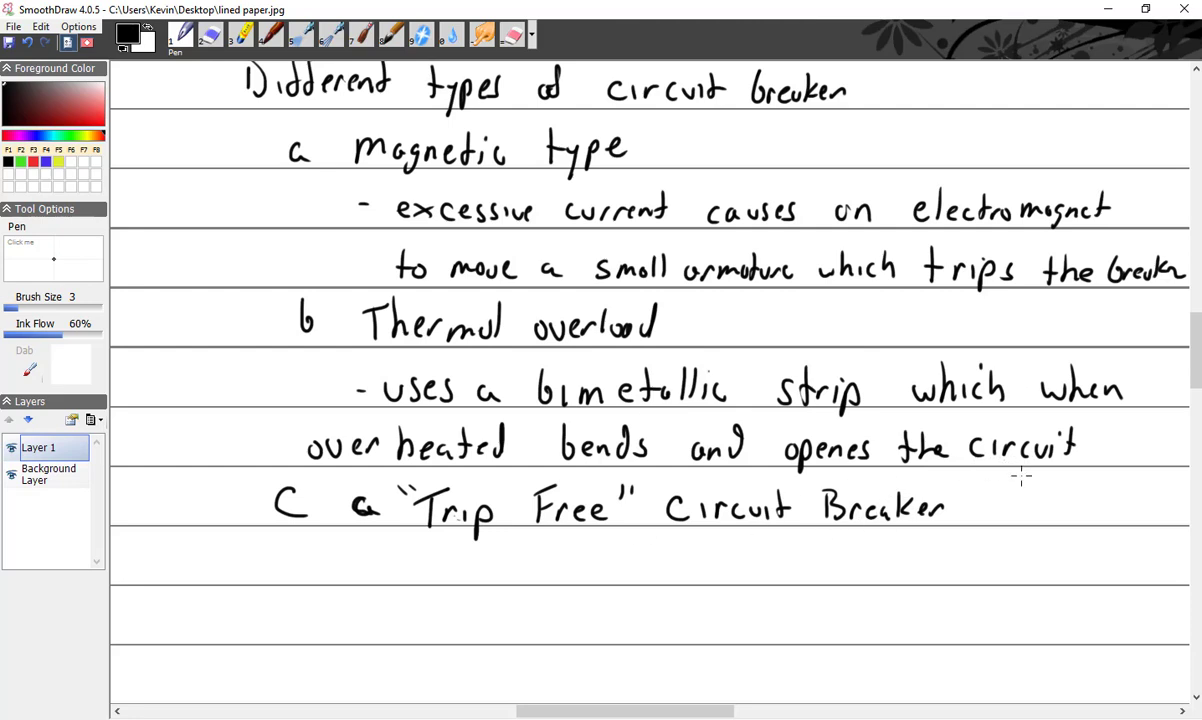
mouse_move(983, 500)
mouse_down()
mouse_move(997, 519)
mouse_move(1013, 500)
mouse_up()
drag(1019, 504, 1030, 519)
drag(1038, 495, 1039, 519)
Step: Add 'all' after 'will' so the line ends 'will allow'
drag(1088, 505, 1103, 520)
mouse_move(1114, 490)
mouse_down()
mouse_move(1116, 520)
mouse_move(1159, 503)
mouse_up()
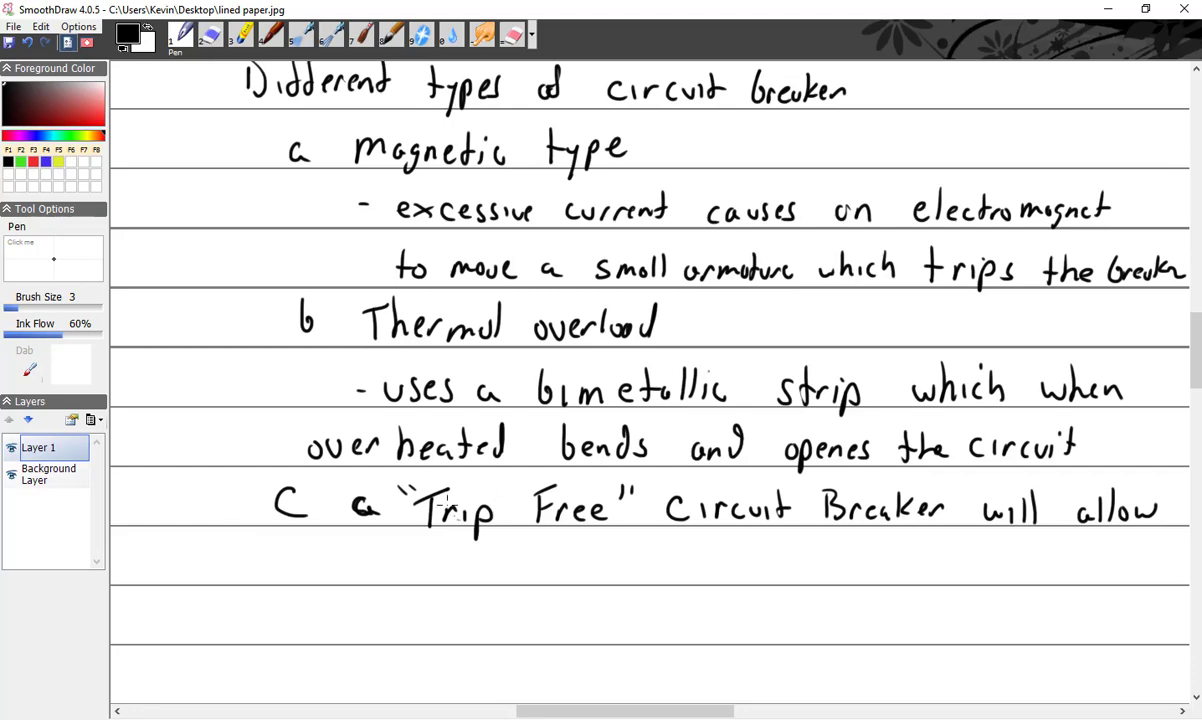
Step: Scroll up and down the page to review the thermal overload and breaker notes
scroll(438, 503, up, 4)
scroll(440, 505, up, 2)
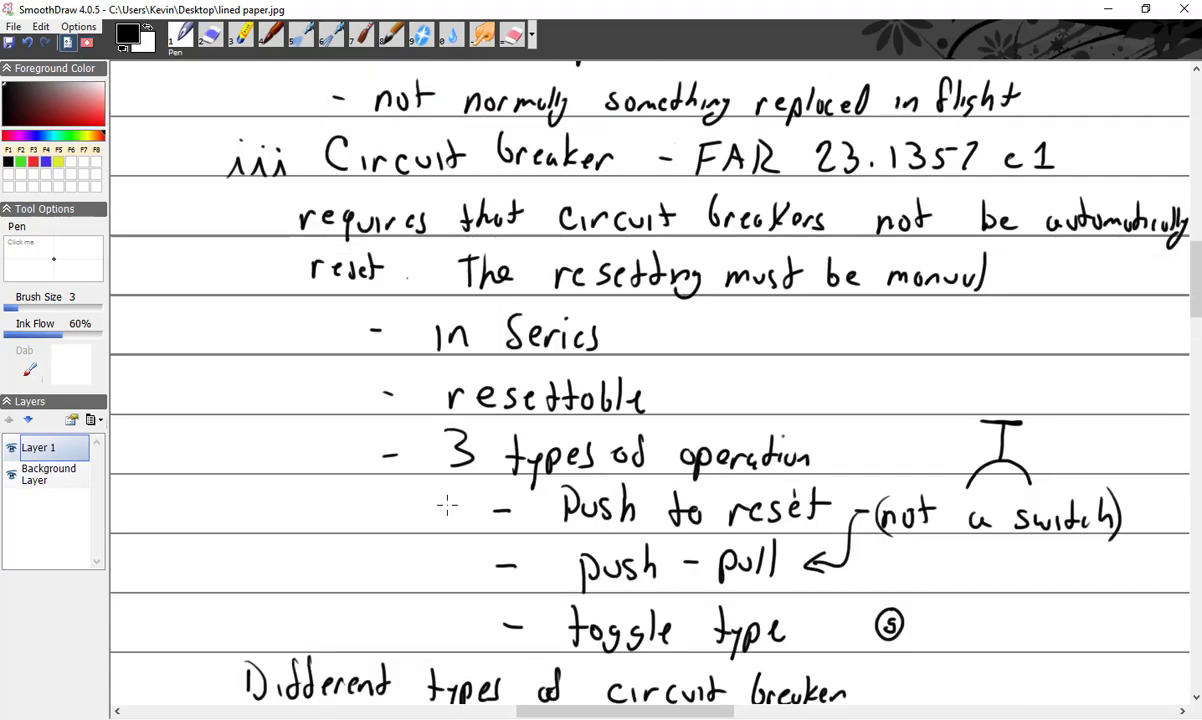
scroll(445, 505, up, 2)
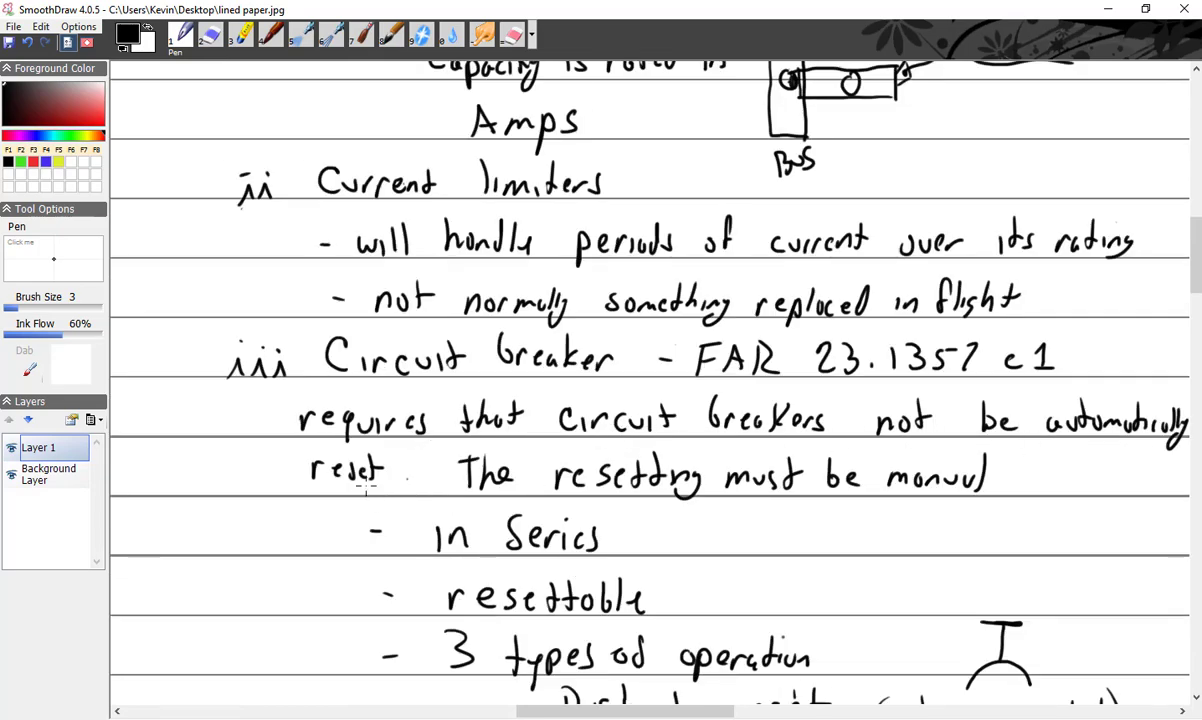
scroll(367, 485, down, 10)
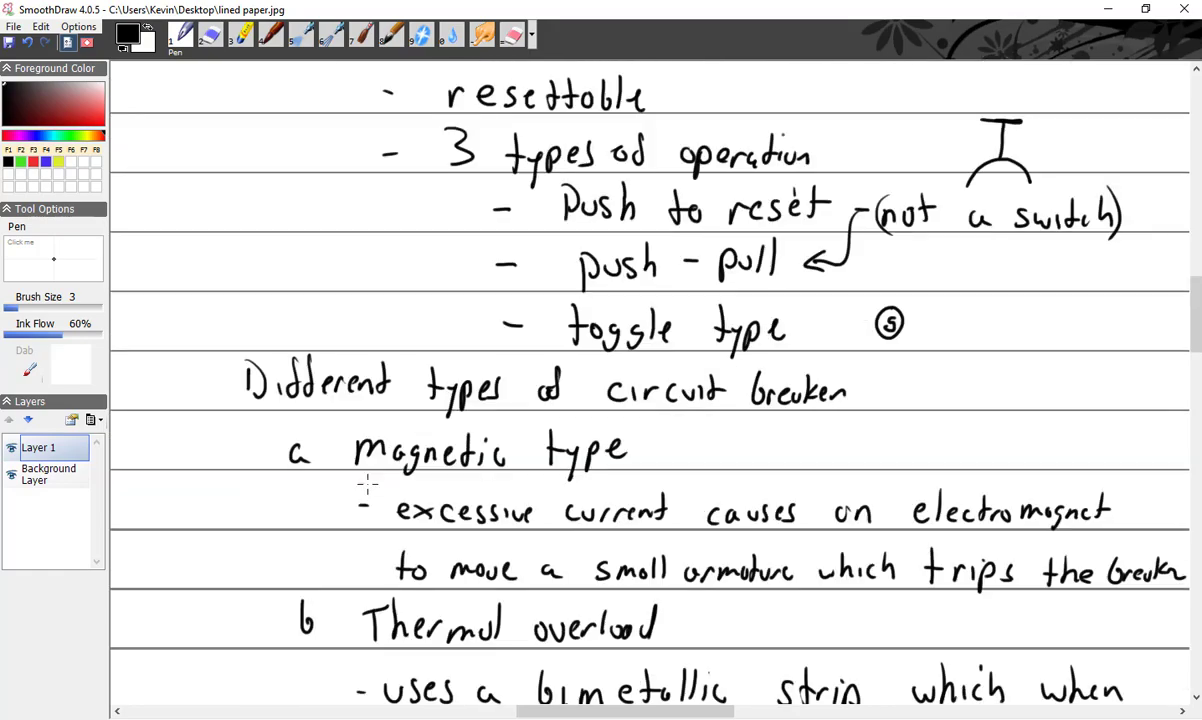
scroll(367, 485, down, 1)
scroll(367, 485, up, 1)
scroll(367, 485, up, 1)
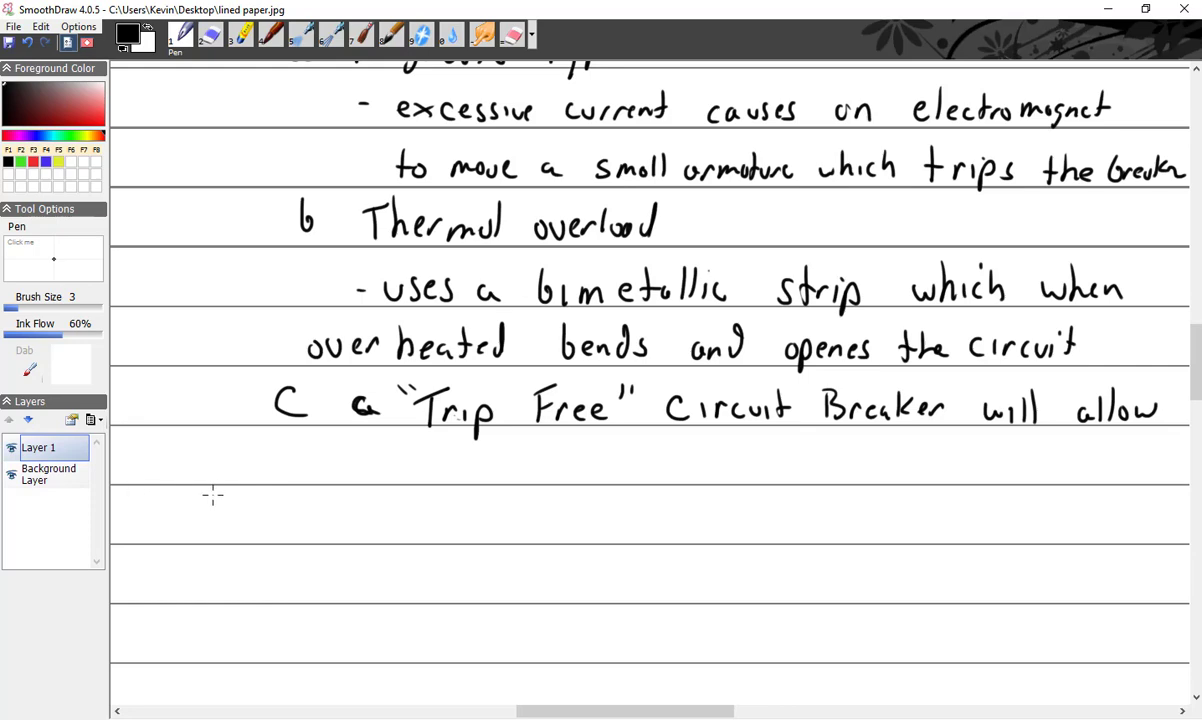
Step: Start the line under item c with 'the circuit to … broken'
mouse_move(234, 446)
mouse_down()
mouse_move(237, 478)
mouse_move(246, 455)
mouse_up()
mouse_move(251, 445)
mouse_down()
mouse_move(264, 478)
mouse_move(335, 481)
mouse_up()
mouse_move(340, 481)
mouse_down()
mouse_move(351, 466)
mouse_move(353, 481)
mouse_up()
drag(369, 466, 393, 481)
drag(411, 455, 413, 481)
mouse_move(402, 465)
mouse_down()
mouse_move(462, 481)
mouse_move(472, 466)
mouse_up()
mouse_move(486, 468)
mouse_down()
mouse_move(536, 479)
mouse_move(638, 468)
mouse_up()
drag(650, 467, 664, 479)
drag(675, 464, 700, 479)
drag(703, 466, 770, 478)
Step: Continue the line with 'even if the pilot'
drag(775, 464, 811, 478)
mouse_move(813, 466)
mouse_down()
mouse_move(826, 479)
mouse_move(860, 480)
mouse_move(872, 464)
mouse_move(916, 480)
mouse_move(930, 464)
mouse_up()
drag(938, 452, 952, 479)
mouse_move(956, 472)
mouse_down()
mouse_move(993, 490)
mouse_move(1012, 468)
mouse_up()
mouse_move(1022, 456)
mouse_down()
mouse_move(1024, 478)
mouse_move(1036, 478)
mouse_up()
drag(1048, 462, 1064, 478)
drag(1058, 462, 1075, 460)
Step: Finish item c on the next line with 'holds the C.B. in'
drag(238, 503, 237, 537)
drag(238, 524, 266, 537)
drag(283, 503, 292, 536)
mouse_move(301, 503)
mouse_down()
mouse_move(301, 537)
mouse_move(366, 540)
mouse_up()
drag(359, 527, 385, 525)
mouse_move(389, 510)
mouse_down()
mouse_move(389, 540)
mouse_move(405, 540)
mouse_up()
drag(396, 532, 411, 537)
mouse_move(484, 520)
mouse_down()
mouse_move(482, 540)
mouse_move(499, 540)
mouse_up()
click(488, 538)
click(528, 539)
mouse_move(573, 525)
mouse_down()
mouse_move(572, 541)
mouse_move(600, 541)
mouse_up()
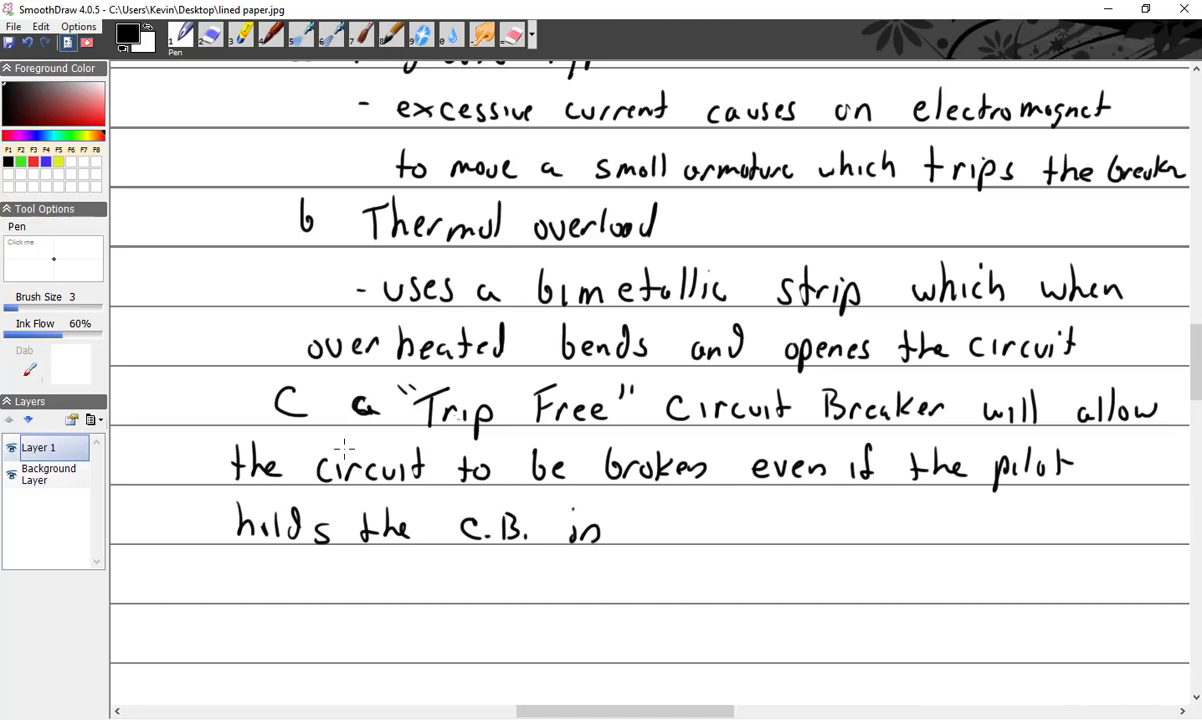
Step: Write 'Circuit Breakers' on the following line
mouse_move(189, 563)
mouse_down()
mouse_move(191, 594)
mouse_move(205, 594)
mouse_up()
mouse_move(215, 594)
mouse_down()
mouse_move(232, 578)
mouse_move(289, 594)
mouse_up()
drag(297, 578, 307, 595)
mouse_move(298, 578)
mouse_down()
mouse_move(357, 595)
mouse_move(393, 582)
mouse_move(426, 598)
mouse_up()
drag(432, 573, 432, 598)
mouse_move(445, 582)
mouse_down()
mouse_move(464, 596)
mouse_move(477, 583)
mouse_up()
drag(488, 582, 481, 597)
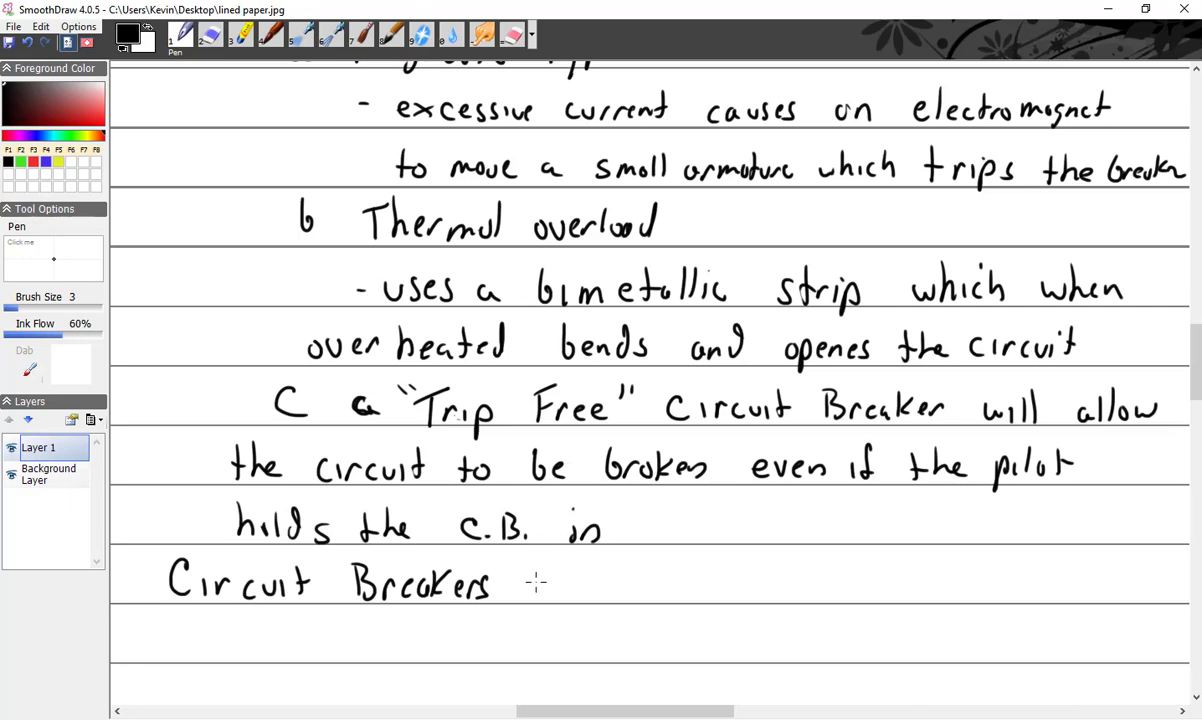
Step: Continue after 'Circuit Breakers' with 'are designed to protect the'
mouse_move(549, 583)
mouse_down()
mouse_move(554, 596)
mouse_move(581, 580)
mouse_move(607, 594)
mouse_up()
drag(667, 585, 688, 597)
mouse_move(706, 582)
mouse_down()
mouse_move(700, 600)
mouse_move(720, 606)
mouse_up()
drag(729, 598, 755, 598)
mouse_move(770, 588)
mouse_down()
mouse_move(761, 598)
mouse_move(813, 598)
mouse_up()
drag(807, 580, 822, 579)
mouse_move(838, 585)
mouse_down()
mouse_move(889, 616)
mouse_move(892, 596)
mouse_up()
mouse_move(908, 598)
mouse_down()
mouse_move(918, 582)
mouse_move(944, 598)
mouse_up()
drag(938, 580, 950, 579)
drag(953, 591, 968, 597)
drag(986, 566, 986, 598)
drag(980, 578, 1048, 598)
mouse_move(1038, 578)
mouse_down()
mouse_move(1060, 577)
mouse_move(1084, 598)
mouse_up()
drag(1092, 588, 1112, 592)
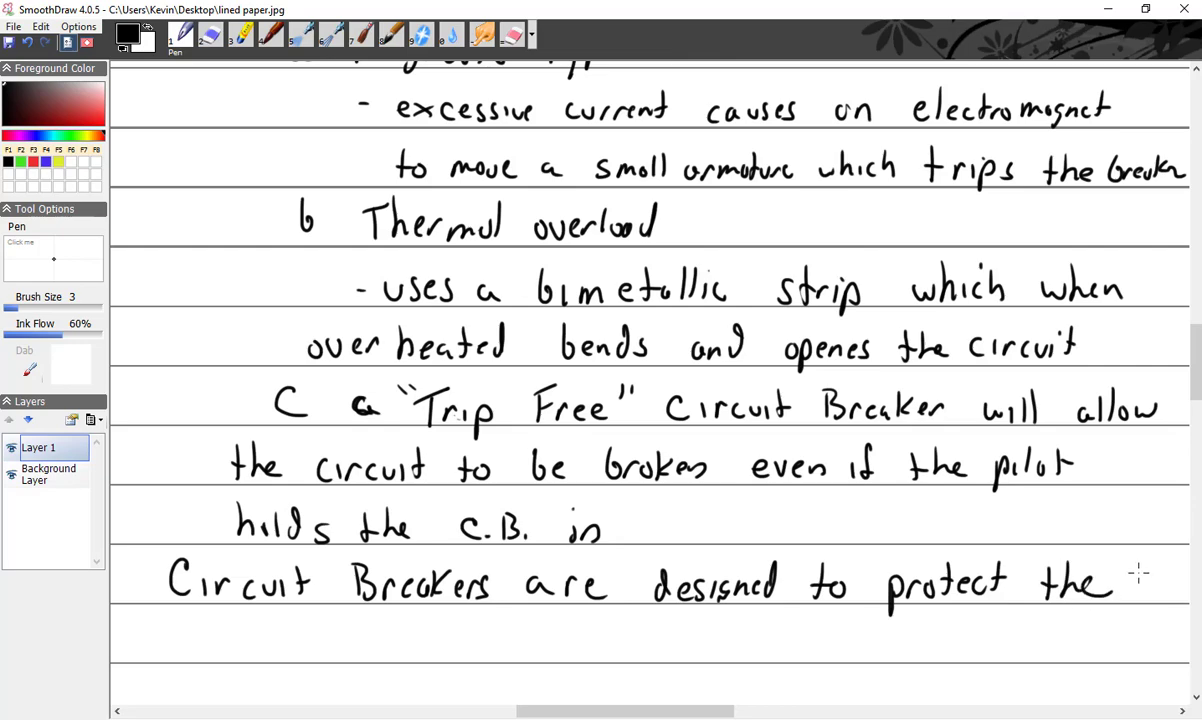
Step: Add a dash before 'Circuit Breakers' and finish with 'WIRE not the component.'
scroll(1138, 572, down, 2)
drag(136, 374, 149, 375)
mouse_move(183, 426)
mouse_down()
mouse_move(207, 457)
mouse_move(231, 426)
mouse_up()
mouse_move(247, 458)
mouse_down()
mouse_move(247, 425)
mouse_move(271, 424)
mouse_move(290, 458)
mouse_move(325, 457)
mouse_up()
mouse_move(297, 442)
mouse_down()
mouse_move(384, 458)
mouse_move(538, 457)
mouse_move(550, 446)
mouse_up()
drag(558, 446, 670, 457)
drag(662, 445, 676, 444)
click(681, 453)
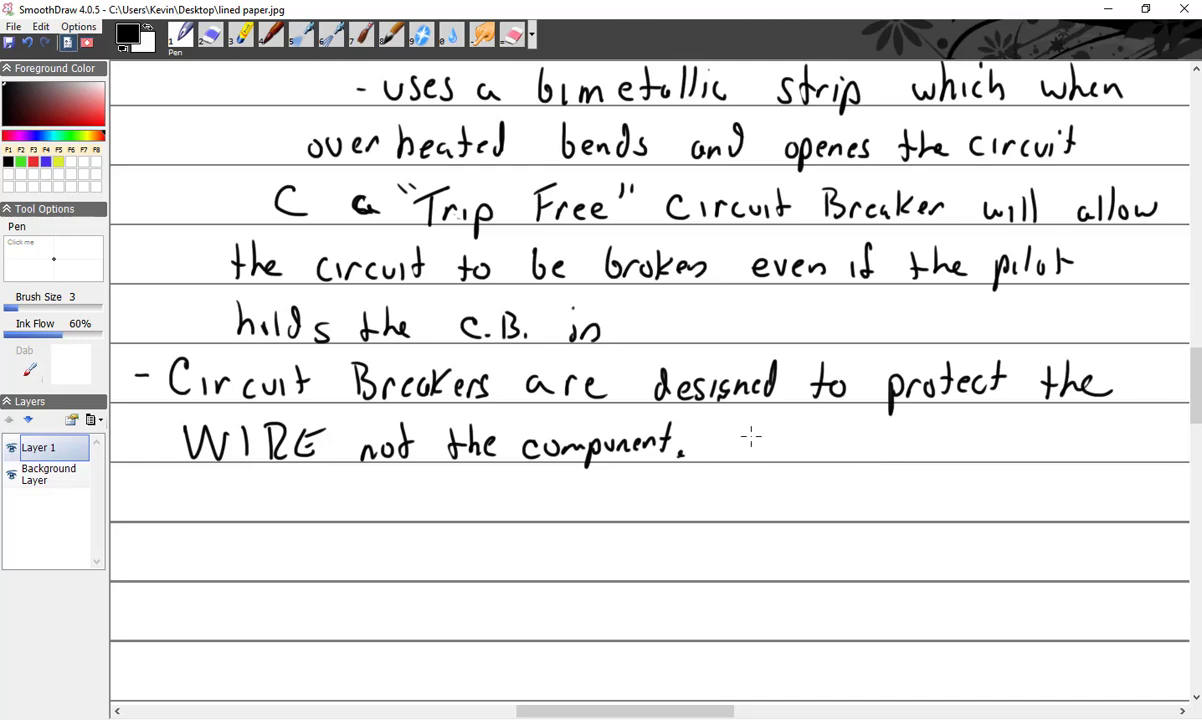
Step: Write 'Therefore the C.B.', then 'must trip below the capacity of the wire' below
mouse_move(748, 421)
mouse_down()
mouse_move(750, 458)
mouse_move(766, 421)
mouse_move(806, 452)
mouse_move(843, 454)
mouse_up()
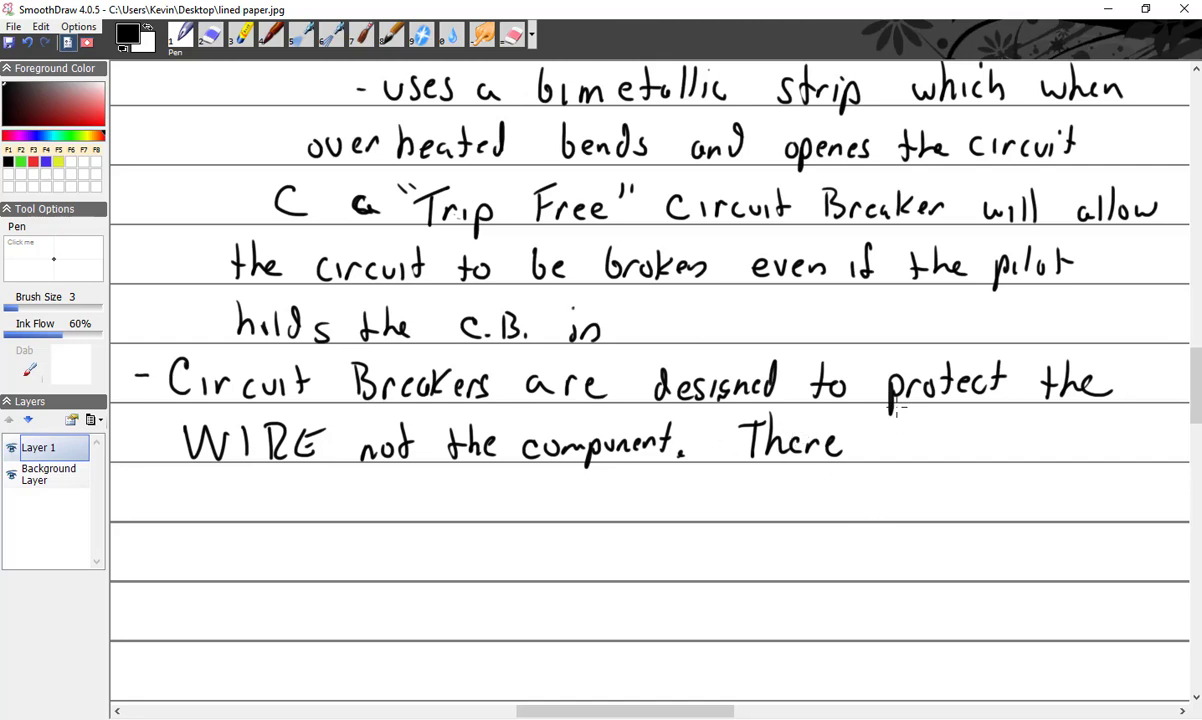
mouse_move(855, 457)
mouse_down()
mouse_move(858, 432)
mouse_move(971, 457)
mouse_move(1052, 430)
mouse_move(1135, 444)
mouse_up()
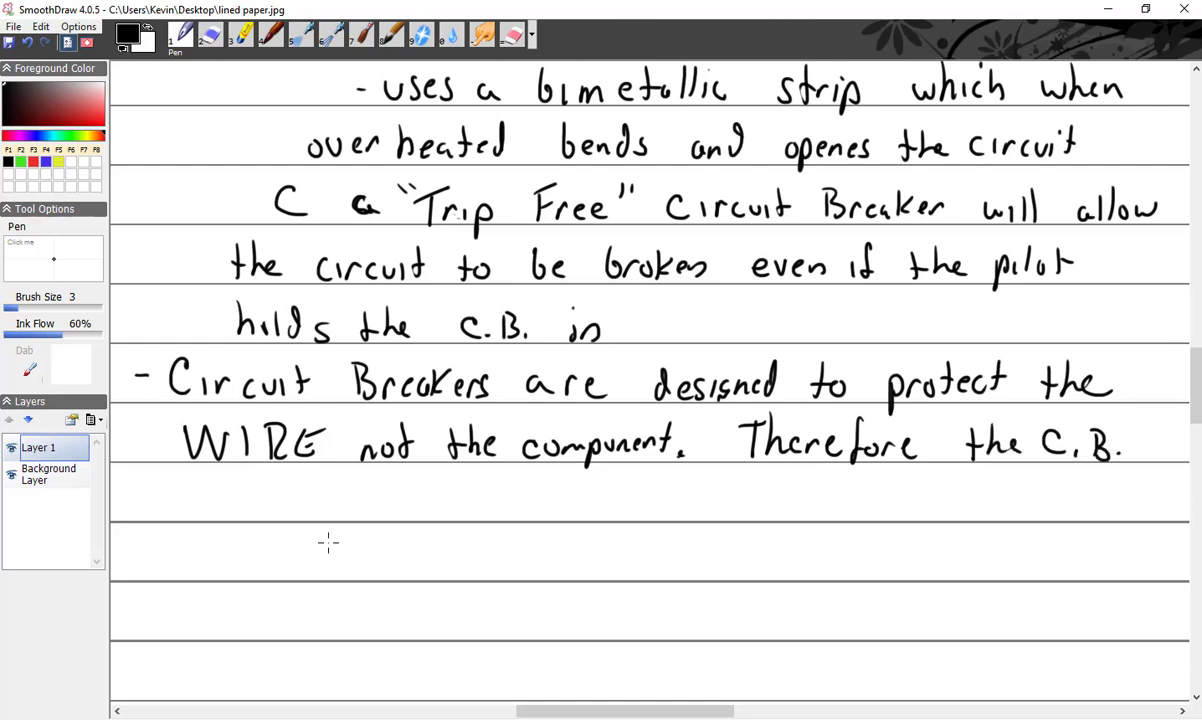
mouse_move(193, 497)
mouse_down()
mouse_move(441, 507)
mouse_move(697, 492)
mouse_move(708, 512)
mouse_move(837, 499)
mouse_move(849, 512)
mouse_move(947, 499)
mouse_move(934, 478)
mouse_up()
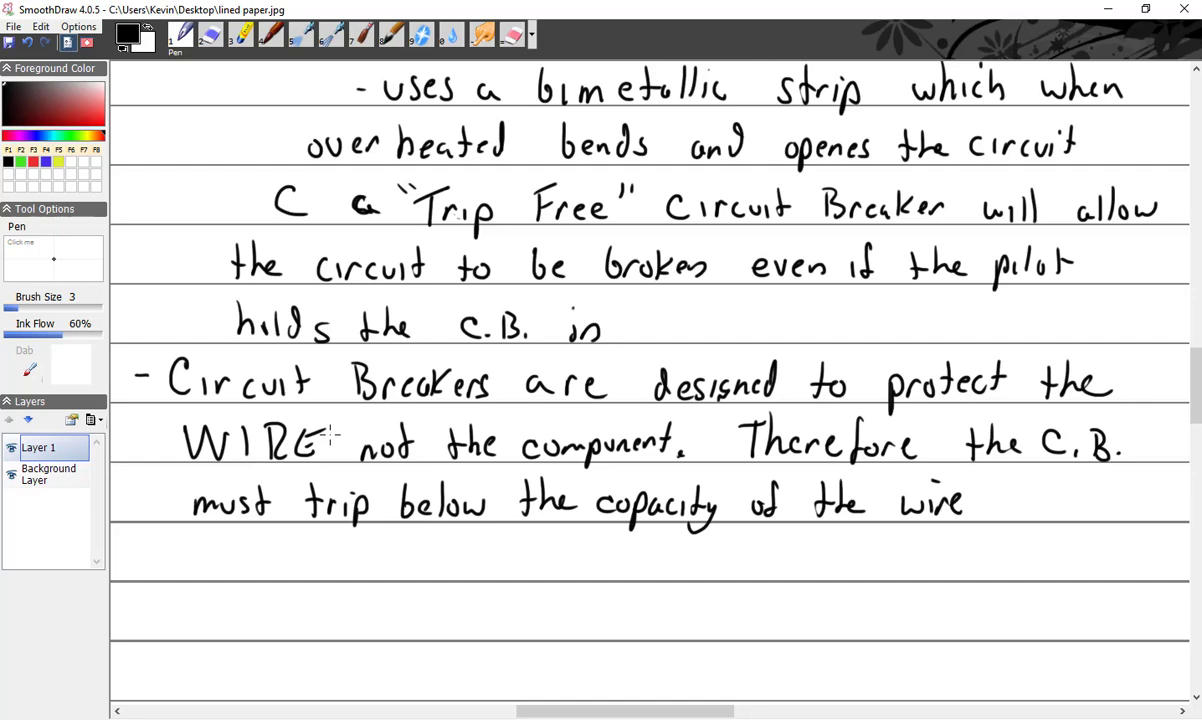
Step: Draw a trial star bullet and begin 'Swi', then erase the star with the Hard Eraser
scroll(330, 434, down, 1)
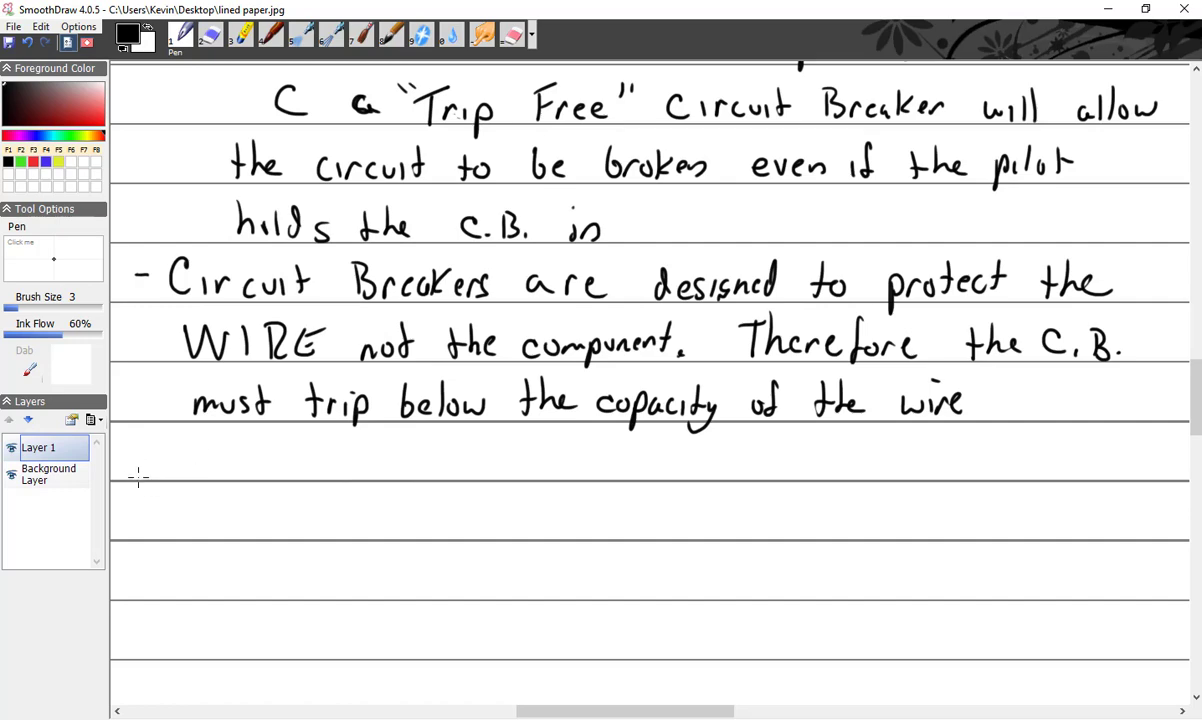
mouse_move(138, 478)
mouse_down()
mouse_move(156, 443)
mouse_move(133, 476)
mouse_up()
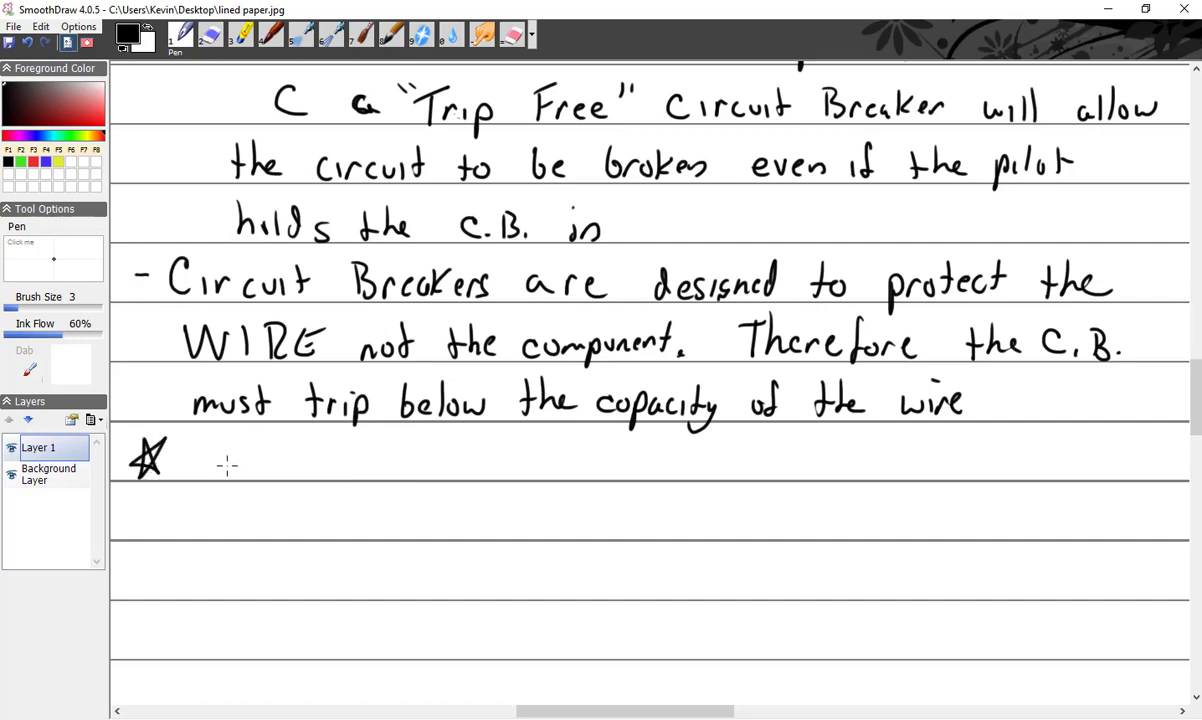
mouse_move(232, 438)
mouse_down()
mouse_move(210, 472)
mouse_move(266, 454)
mouse_move(278, 475)
mouse_up()
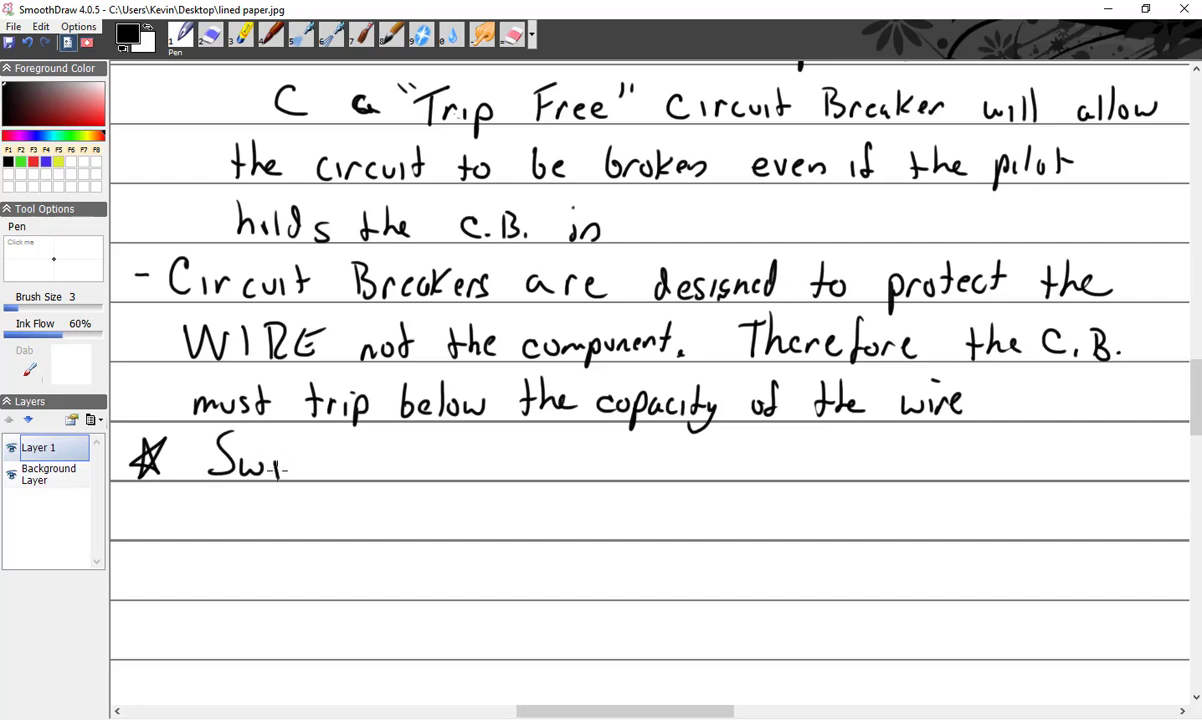
click(210, 37)
drag(138, 465, 149, 445)
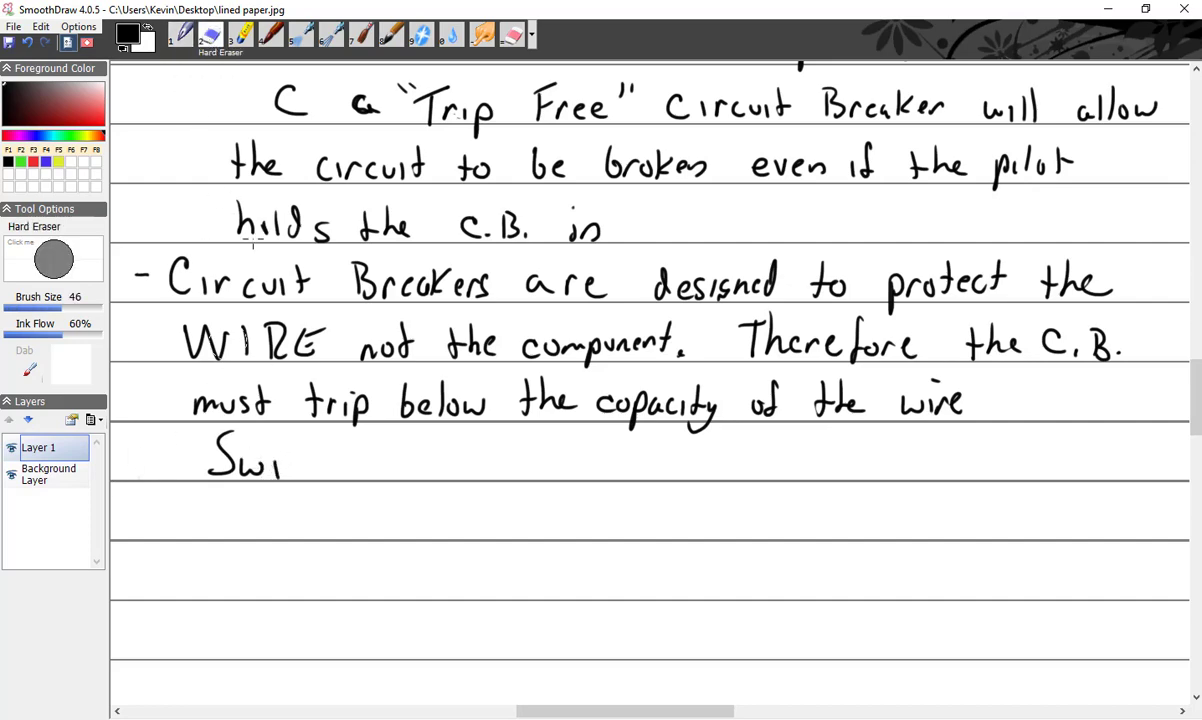
click(181, 38)
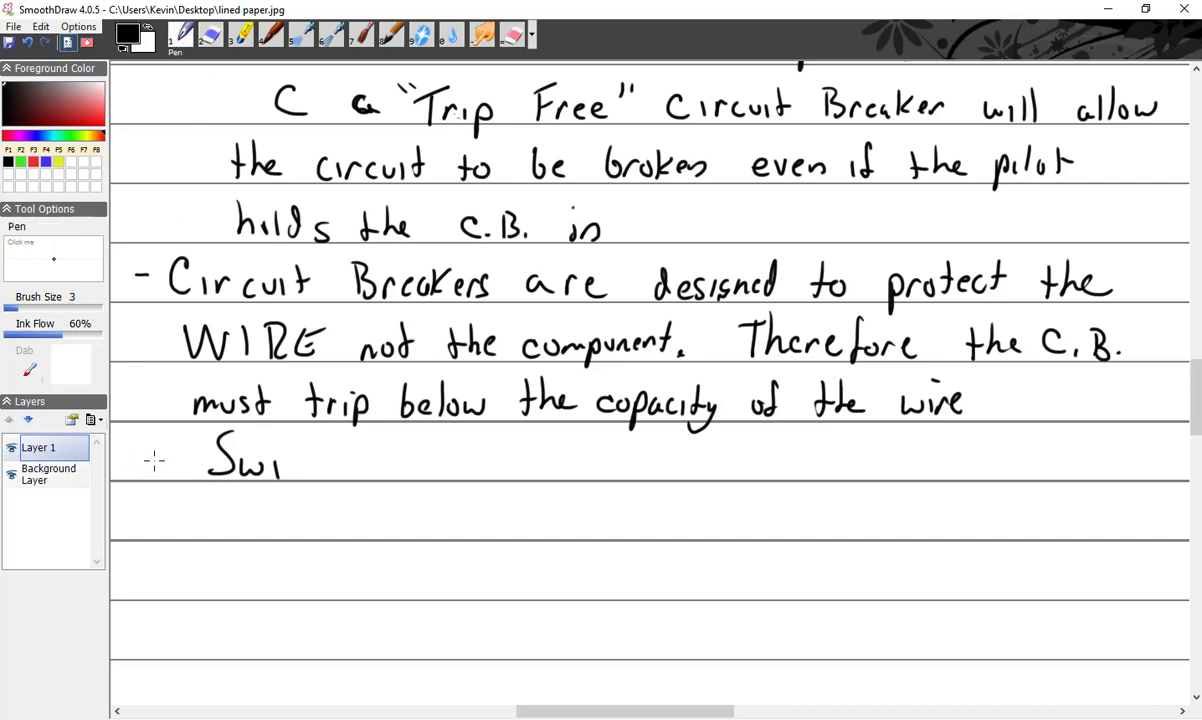
Step: Write 'E.' in the star's place and finish the heading 'Switches'
mouse_move(130, 446)
mouse_down()
mouse_move(129, 475)
mouse_move(152, 475)
mouse_up()
drag(130, 460, 148, 460)
drag(130, 446, 148, 446)
click(160, 472)
mouse_move(299, 424)
mouse_down()
mouse_move(301, 476)
mouse_move(316, 440)
mouse_up()
mouse_move(334, 455)
mouse_down()
mouse_move(325, 475)
mouse_move(355, 476)
mouse_up()
drag(360, 462, 370, 476)
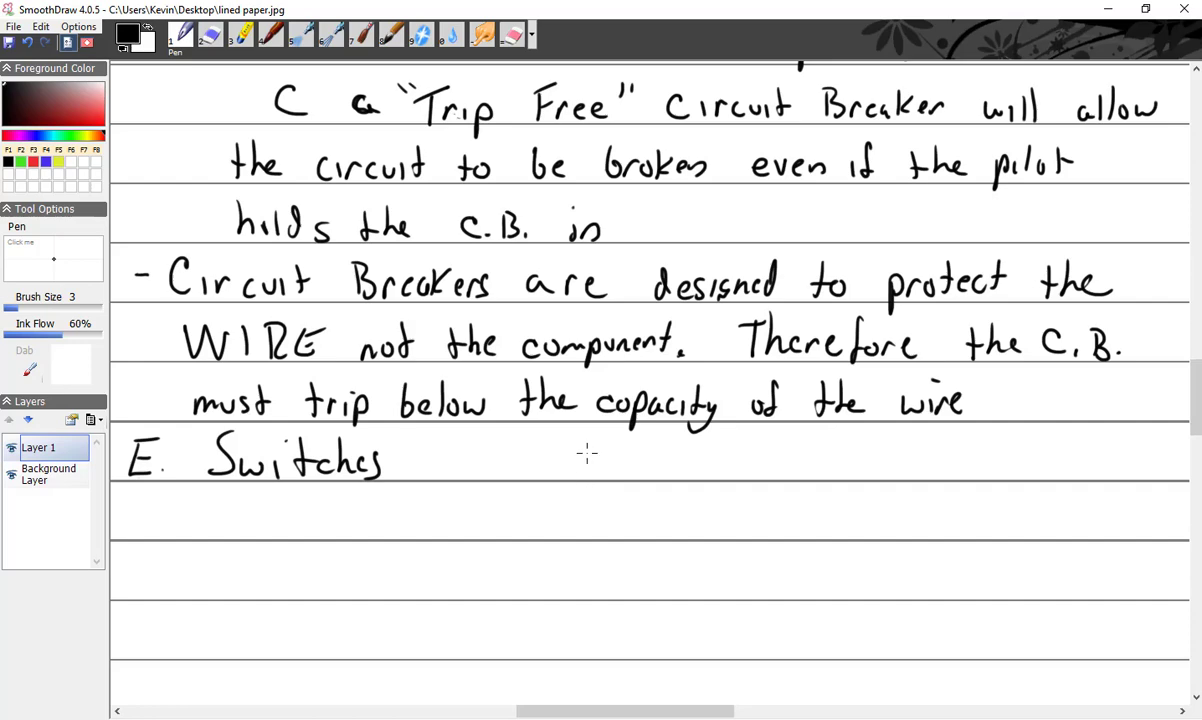
Step: Write item 'i Pole = the moveable blade' under the Switches heading
drag(242, 512, 239, 537)
click(244, 505)
drag(318, 503, 316, 537)
mouse_move(317, 504)
mouse_down()
mouse_move(321, 520)
mouse_move(341, 518)
mouse_up()
mouse_move(361, 502)
mouse_down()
mouse_move(359, 538)
mouse_move(427, 517)
mouse_move(428, 528)
mouse_move(482, 537)
mouse_move(492, 516)
mouse_up()
mouse_move(498, 504)
mouse_down()
mouse_move(498, 537)
mouse_move(510, 537)
mouse_up()
drag(516, 528, 597, 537)
drag(608, 518, 628, 518)
drag(630, 528, 774, 528)
drag(786, 508, 788, 535)
mouse_move(800, 520)
mouse_down()
mouse_move(822, 505)
mouse_move(844, 530)
mouse_up()
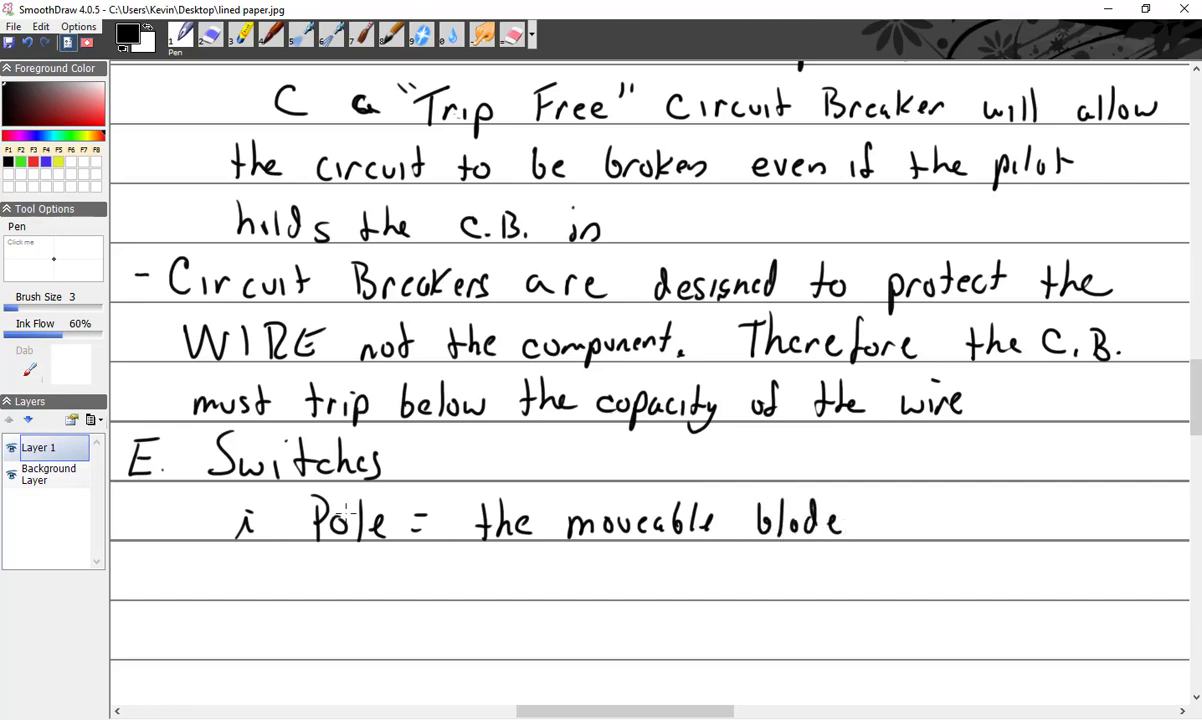
Step: Write 'ii Throw = number of paths' and start the next line with numeral iii
click(231, 571)
mouse_move(230, 578)
mouse_down()
mouse_move(234, 592)
mouse_move(261, 592)
mouse_up()
click(257, 571)
drag(334, 567, 333, 600)
mouse_move(316, 568)
mouse_down()
mouse_move(360, 565)
mouse_move(373, 598)
mouse_move(414, 584)
mouse_up()
drag(420, 586, 462, 577)
drag(468, 577, 558, 596)
mouse_move(562, 578)
mouse_down()
mouse_move(582, 596)
mouse_move(652, 596)
mouse_up()
mouse_move(657, 596)
mouse_down()
mouse_move(708, 586)
mouse_move(774, 604)
mouse_up()
mouse_move(776, 570)
mouse_down()
mouse_move(779, 586)
mouse_move(823, 590)
mouse_up()
drag(813, 573, 859, 592)
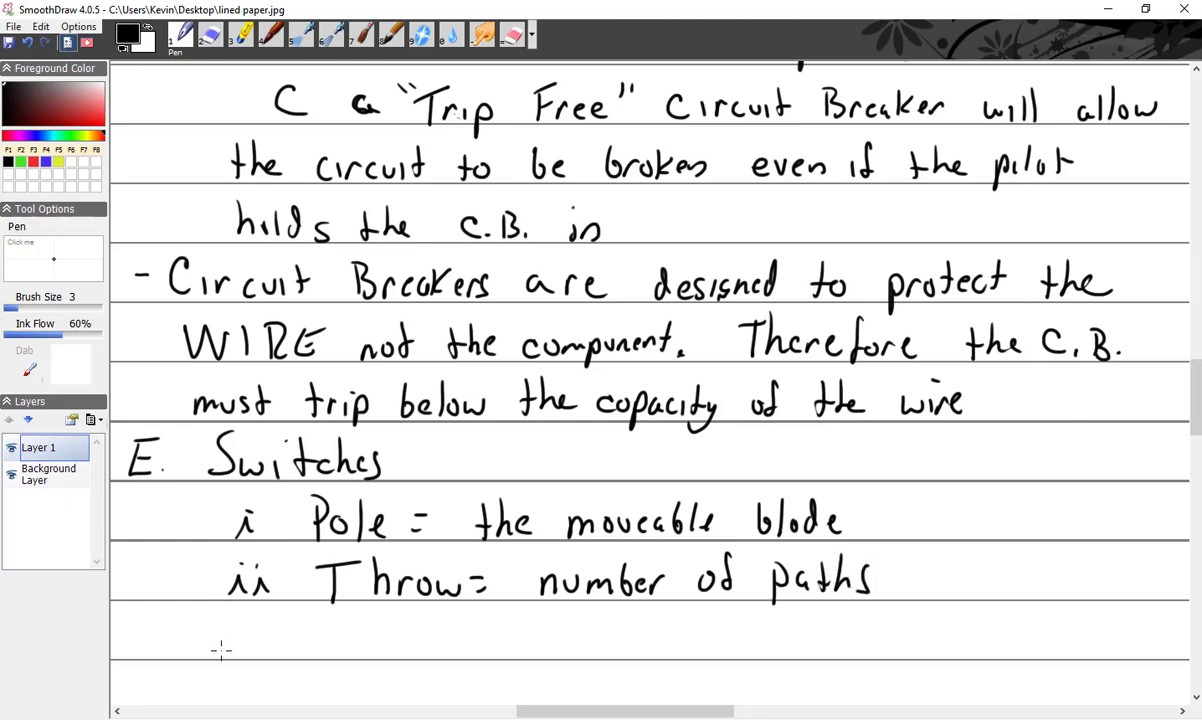
drag(220, 632, 262, 650)
click(270, 626)
Step: Write 'Switches are installed so that ON is Forward or upward' over two lines, then pause recording
scroll(253, 617, down, 2)
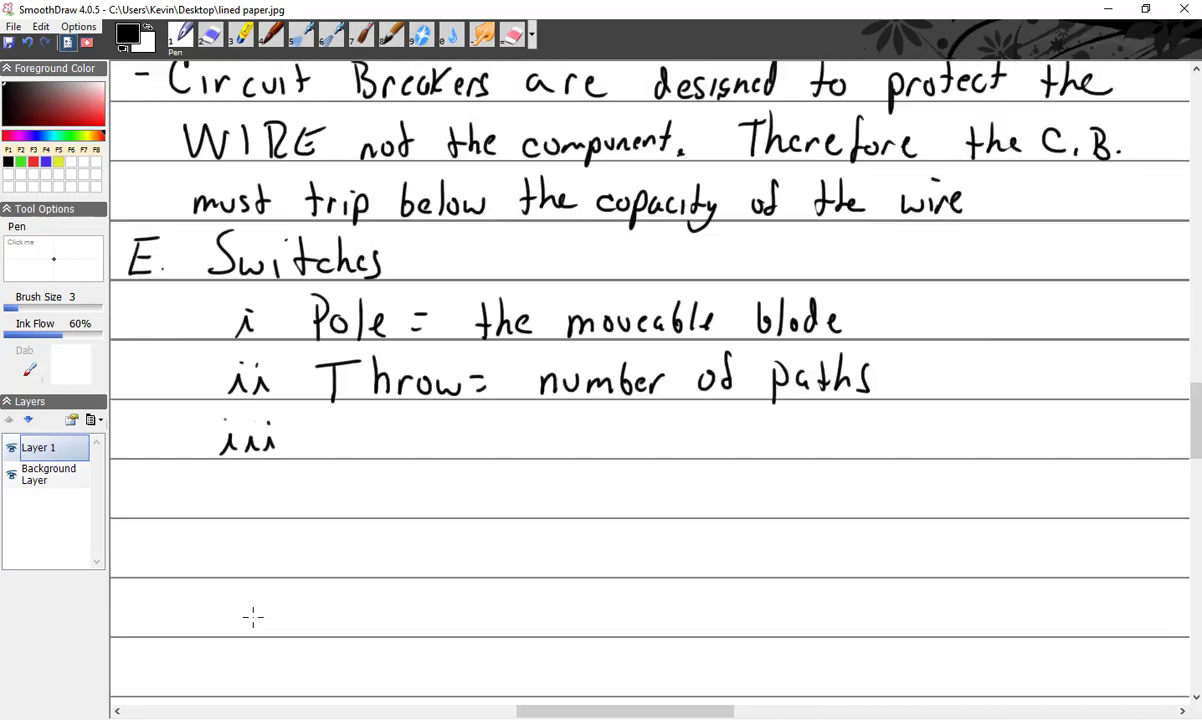
mouse_move(318, 412)
mouse_down()
mouse_move(378, 437)
mouse_move(573, 450)
mouse_move(655, 440)
mouse_move(686, 452)
mouse_move(694, 425)
mouse_move(797, 419)
mouse_move(810, 435)
mouse_move(893, 443)
mouse_move(887, 429)
mouse_move(934, 421)
mouse_move(993, 453)
mouse_up()
mouse_move(304, 489)
mouse_down()
mouse_move(298, 516)
mouse_move(416, 499)
mouse_move(425, 484)
mouse_move(462, 506)
mouse_move(578, 492)
mouse_move(597, 506)
mouse_move(632, 478)
mouse_up()
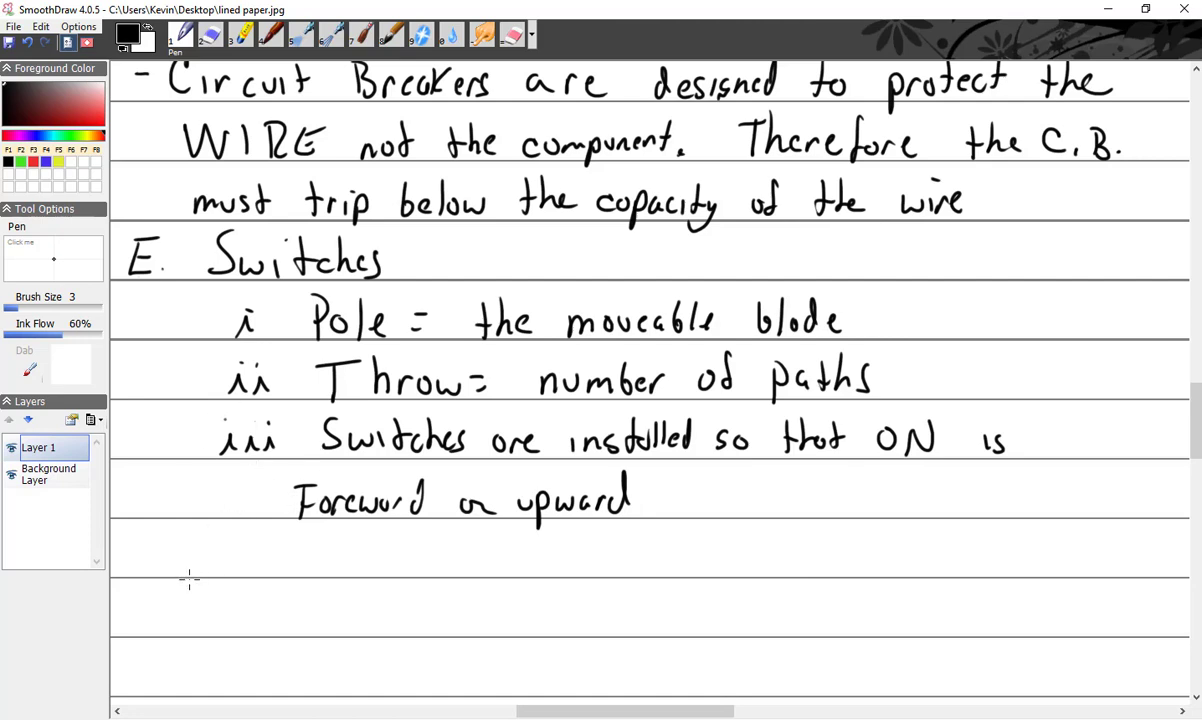
click(1140, 718)
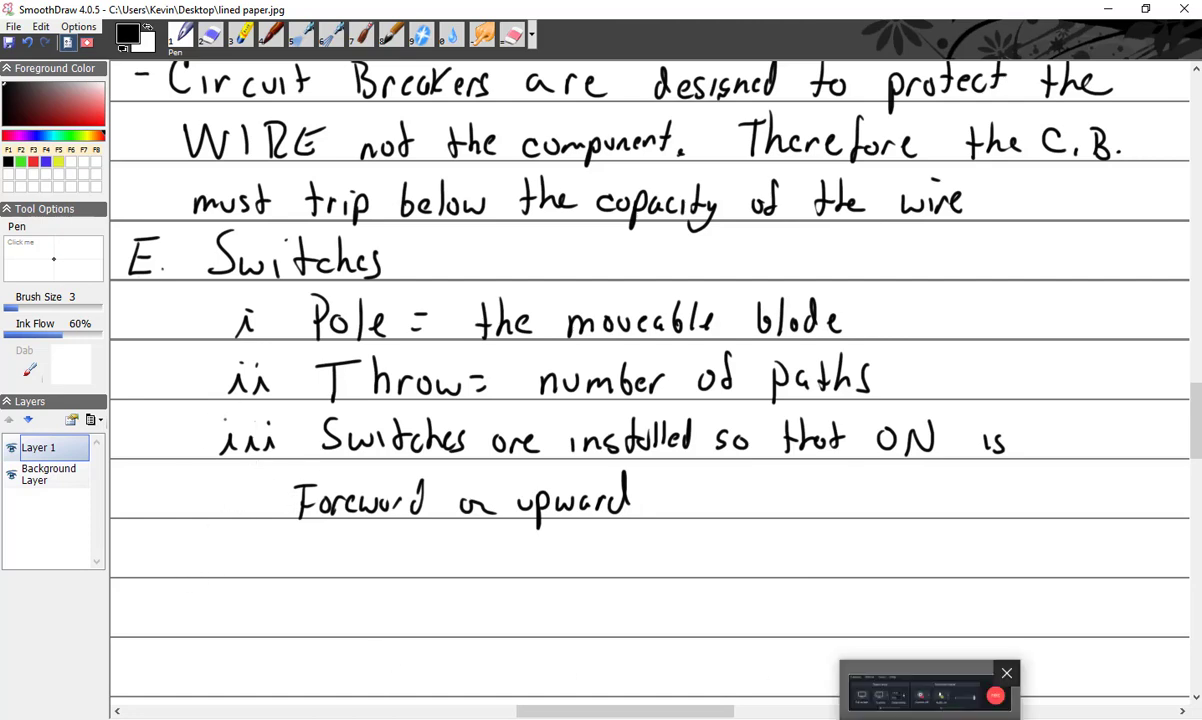